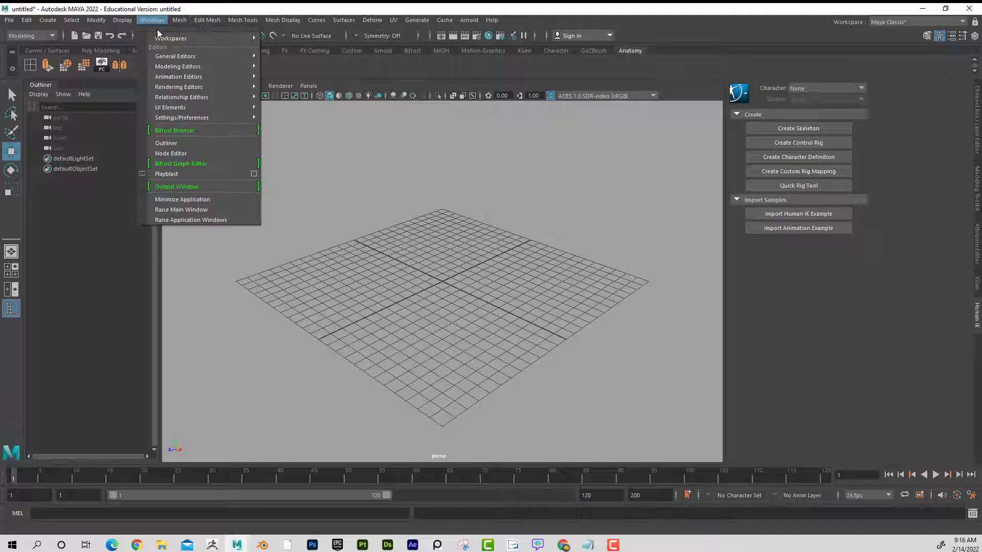
- Open the Content Browser and expand the Modeling examples to list the Sculpting Base Meshes folders
mouse_move(172, 58)
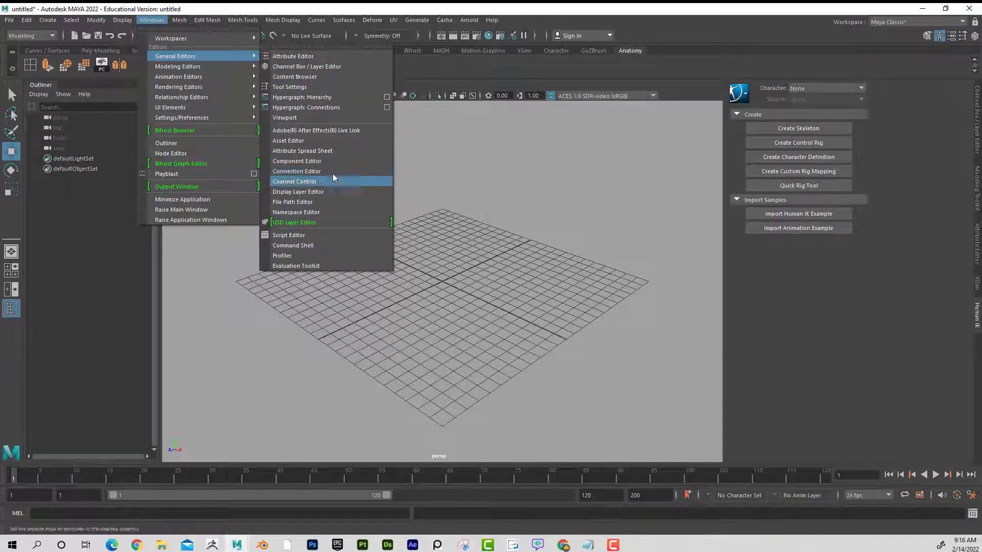
mouse_move(212, 57)
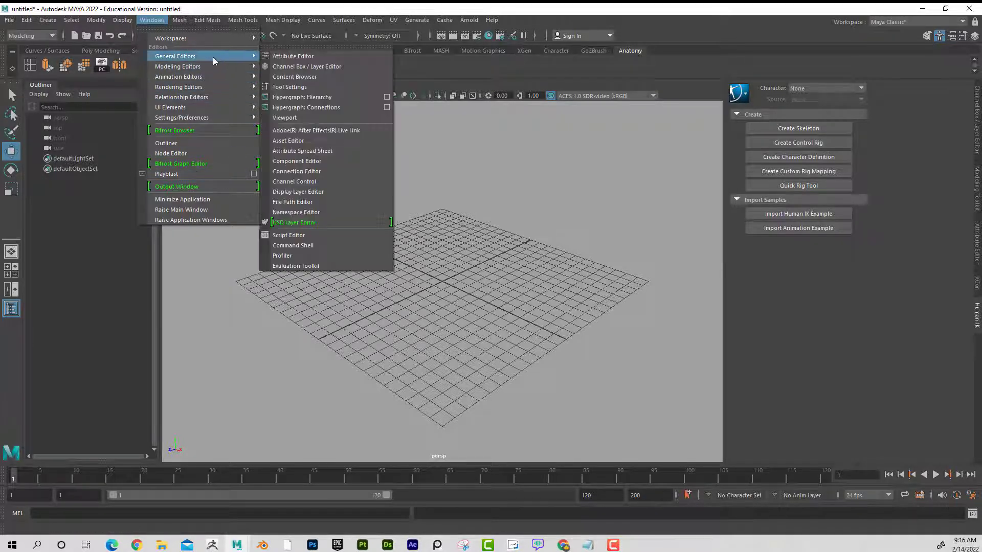
left_click(318, 79)
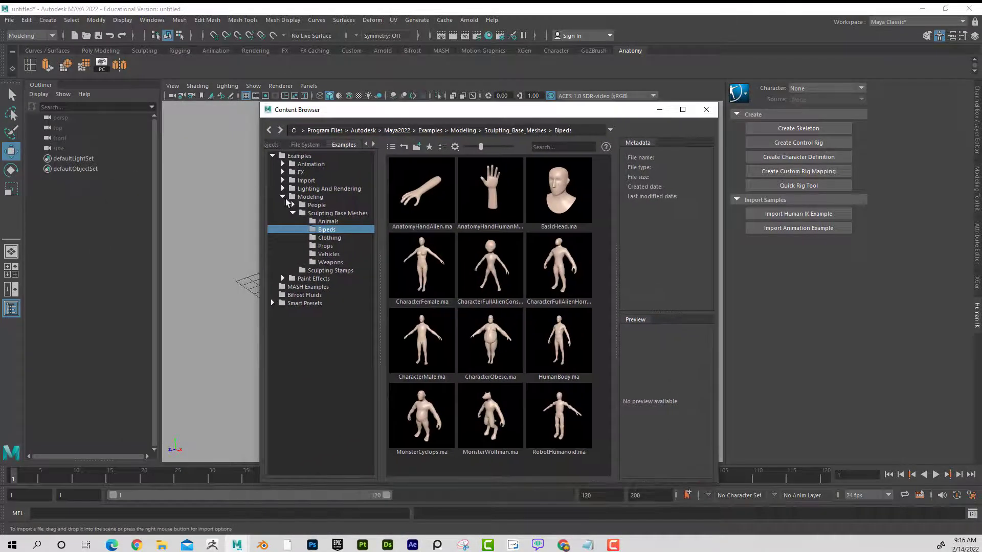
left_click(282, 197)
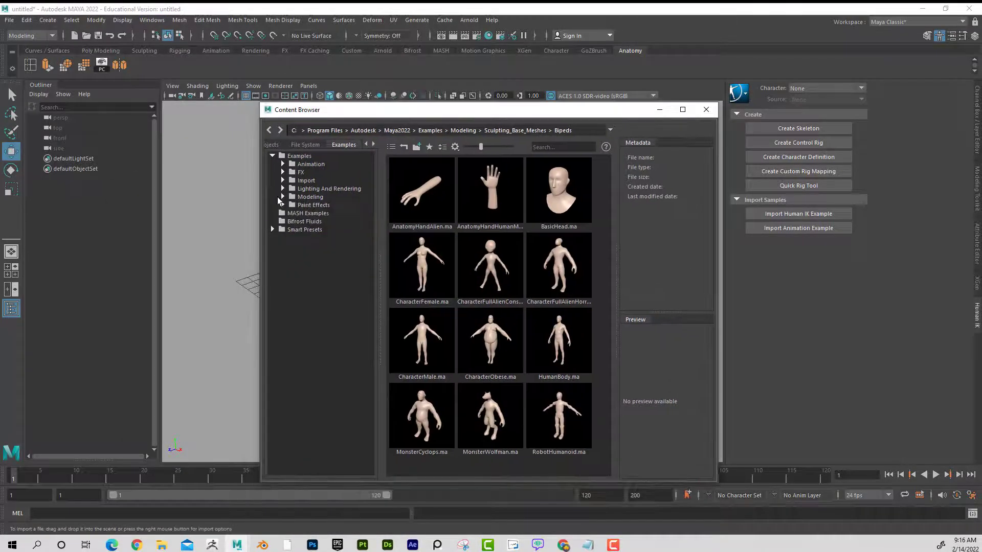
double_click(309, 197)
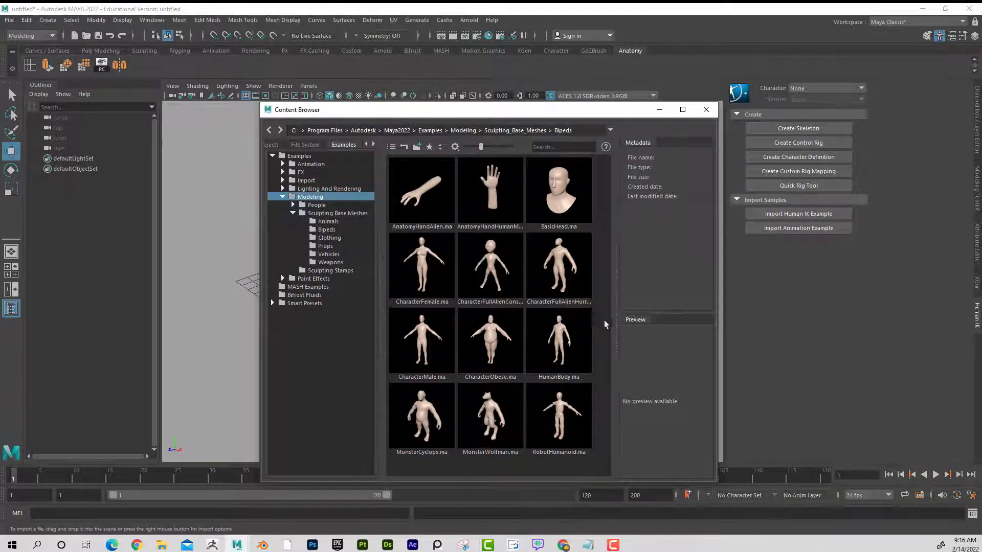
- Import the CharacterFullAlienHorrorStyle biped base mesh into the scene and close the Content Browser
left_click(570, 342)
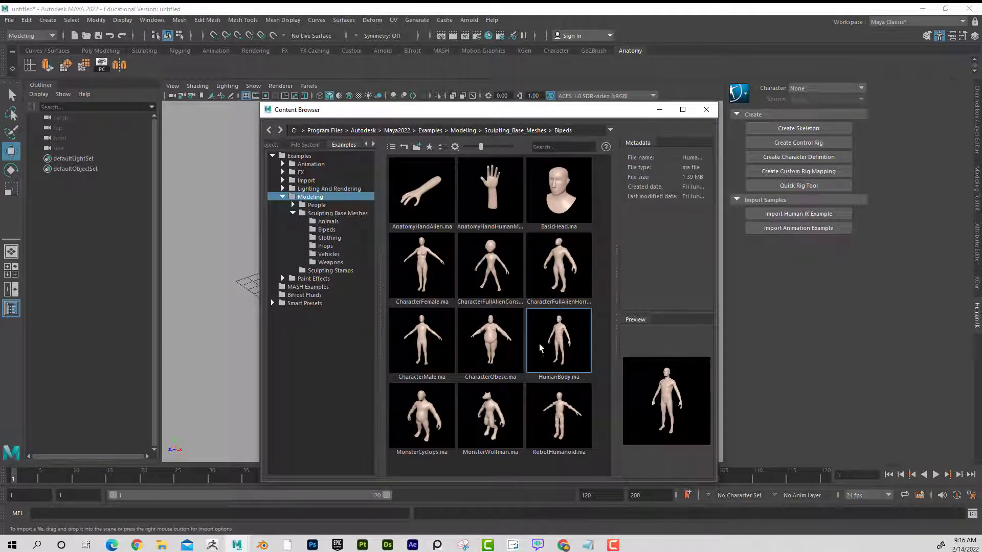
left_click(548, 281)
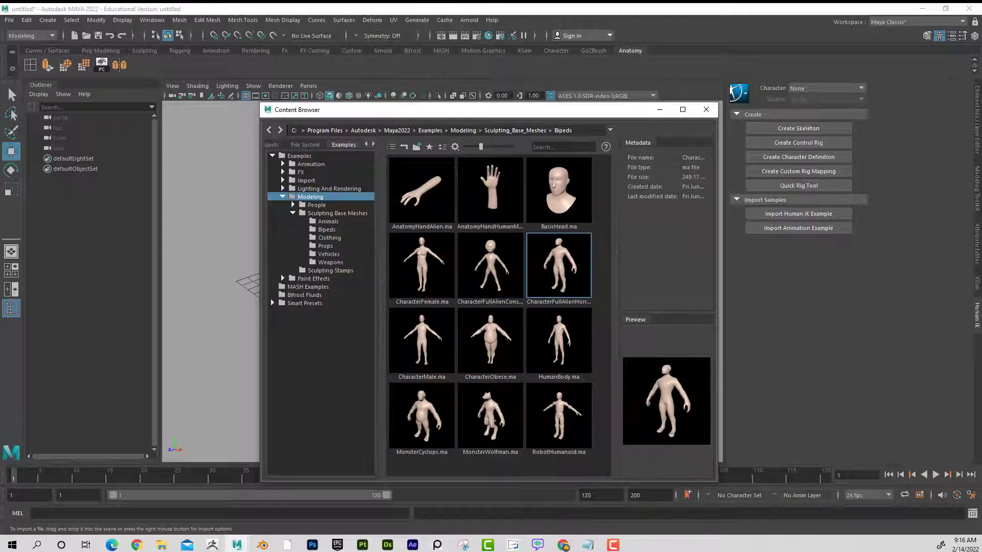
left_click_drag(450, 109, 479, 305)
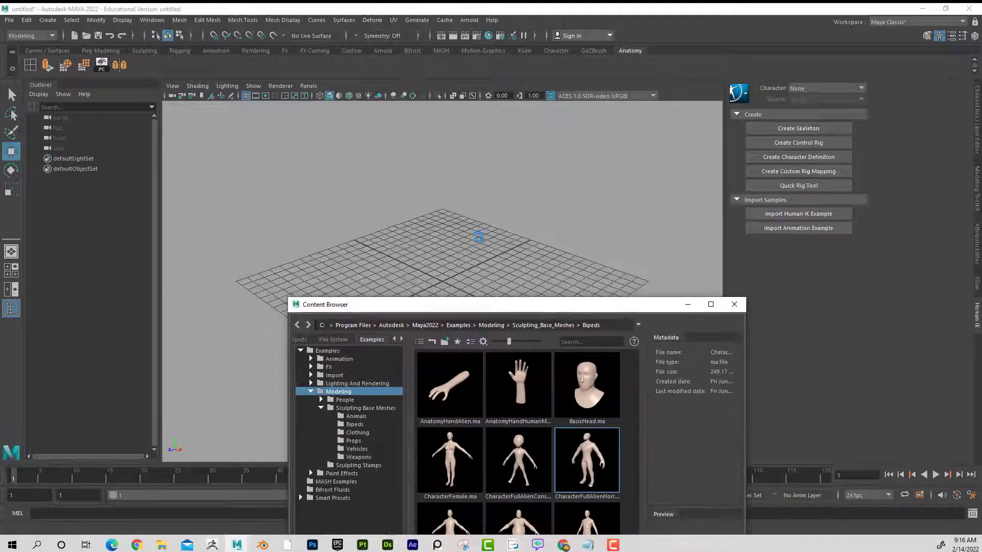
left_click(734, 305)
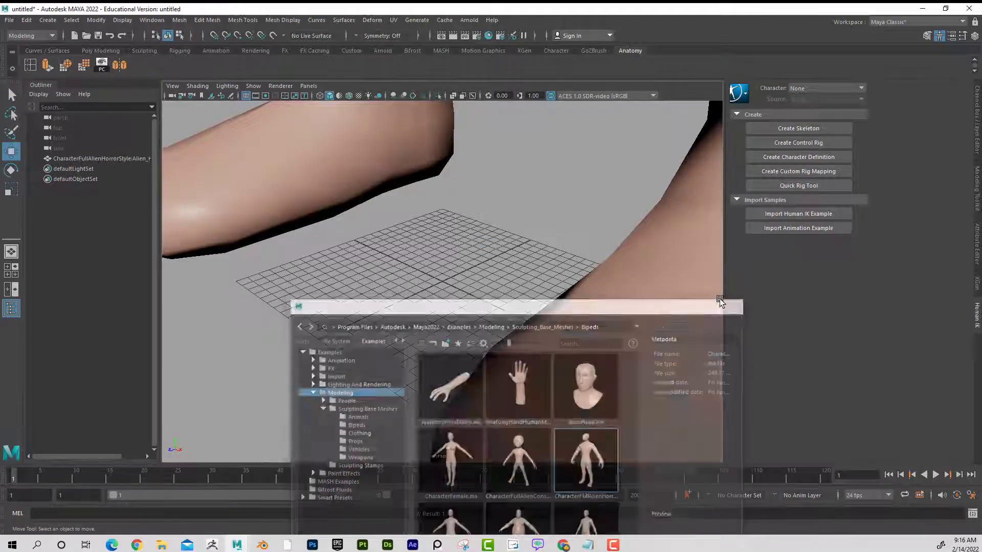
- Select the alien character mesh and export the selection to the Desktop as an OBJ named OBJ_ZBrushStart
key("a")
left_click_drag(454, 290, 486, 262, "alt")
left_click(458, 260)
right_click_drag(453, 279, 484, 307, "alt")
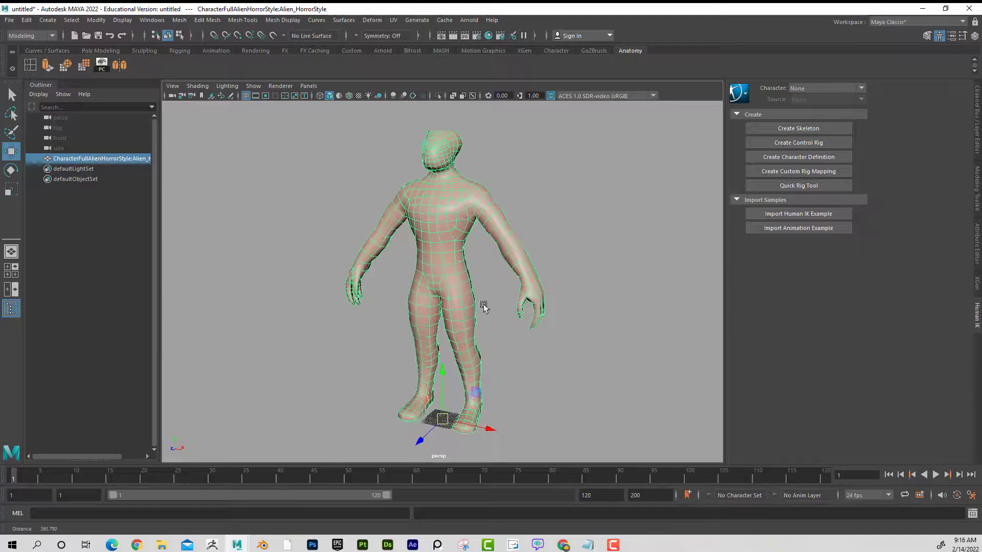
mouse_move(484, 307)
left_mouse_down("alt")
mouse_move(511, 300)
mouse_move(496, 303)
left_mouse_up("alt")
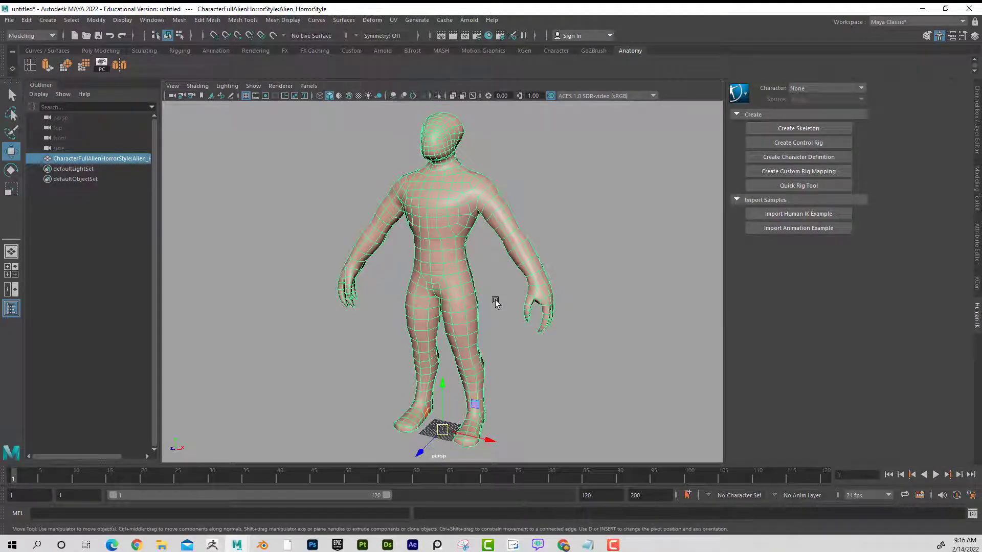
left_click(9, 20)
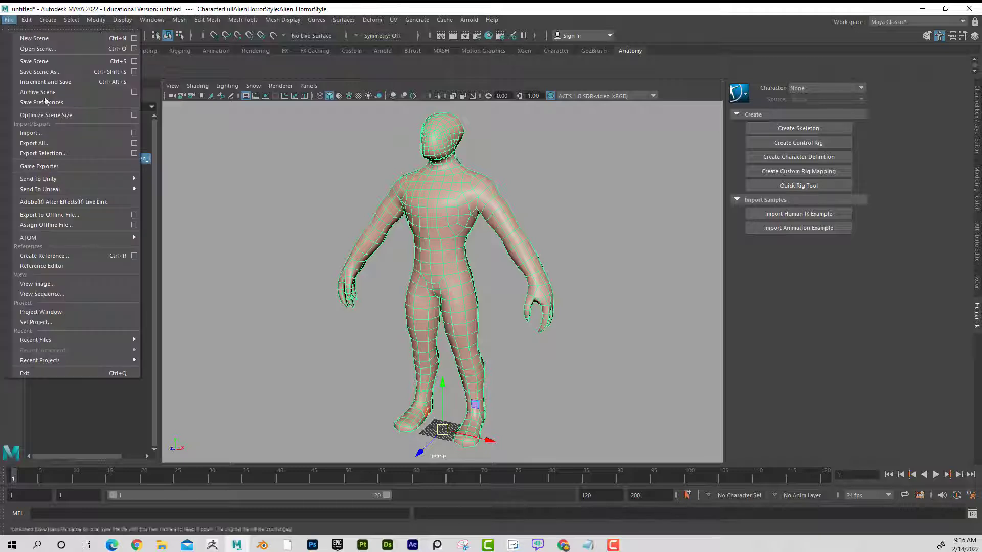
left_click(80, 150)
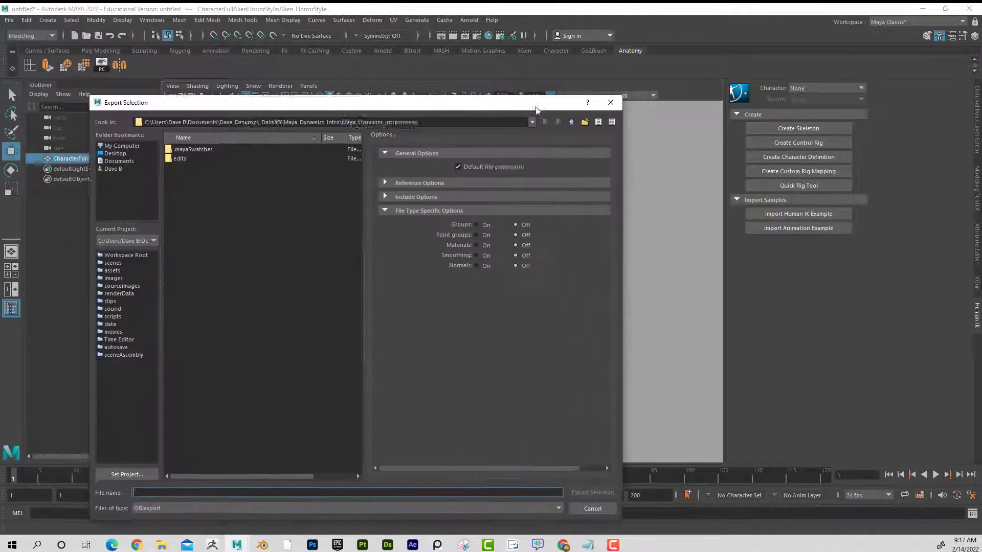
left_click(118, 153)
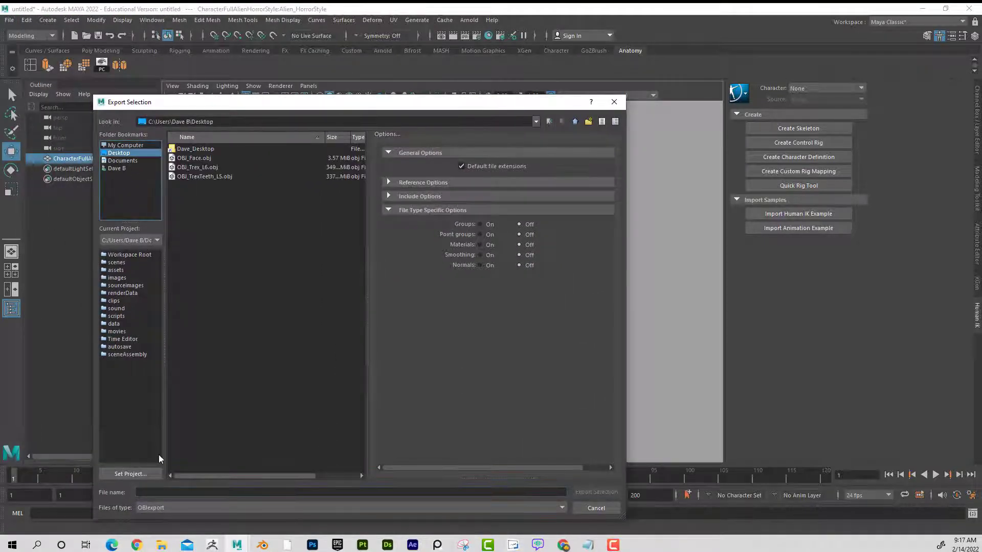
left_click(148, 492)
type("OBJ_ZBrus")
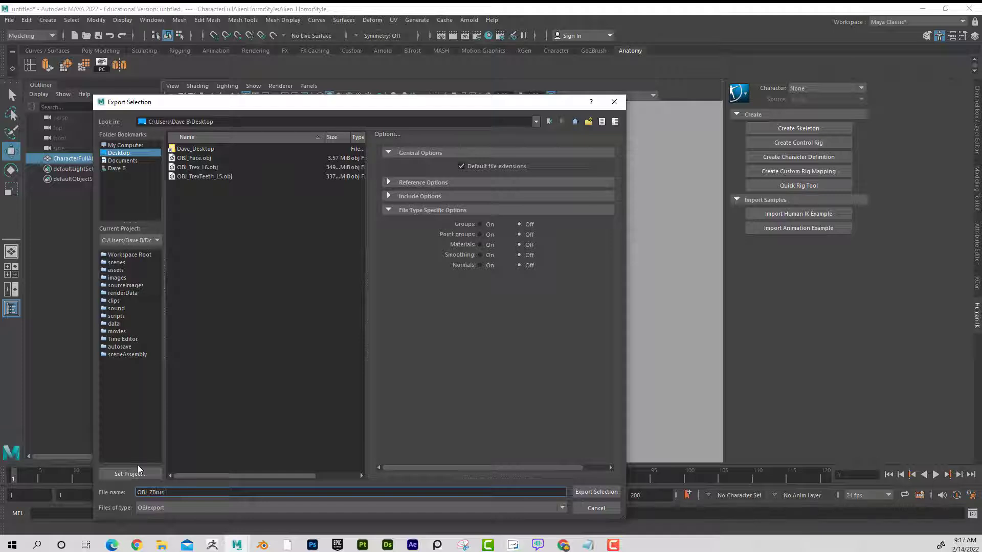
type("hStart")
left_click(609, 492)
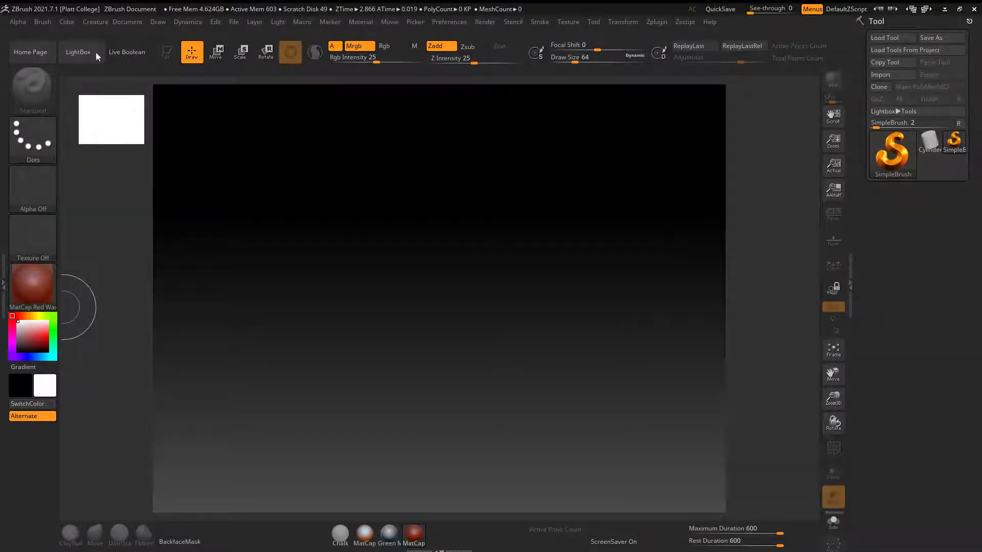
left_click(76, 53)
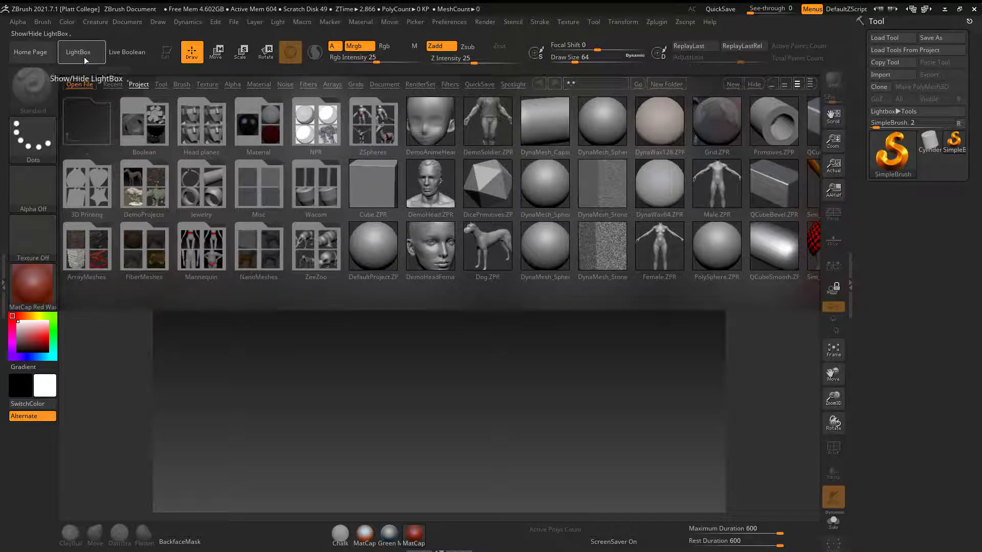
left_click(78, 55)
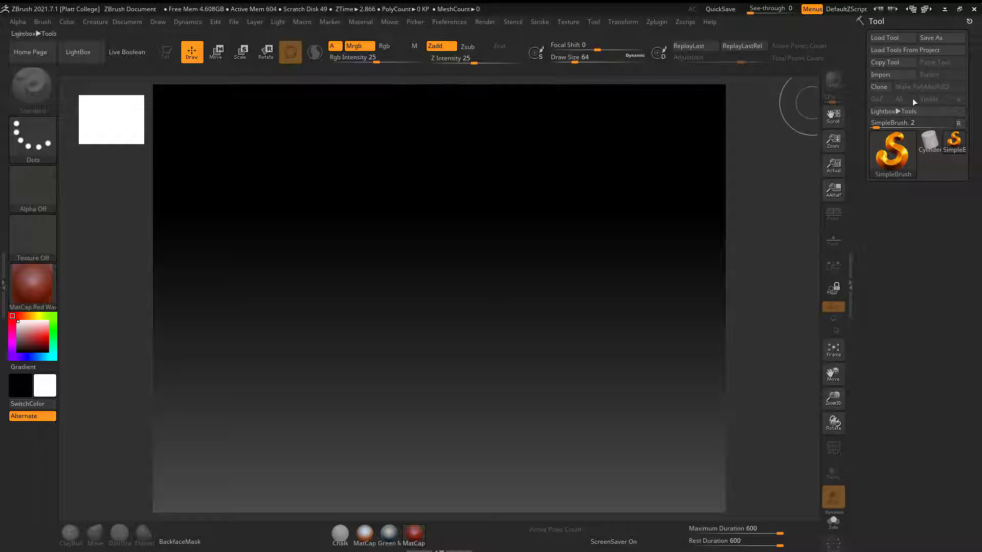
left_click(596, 23)
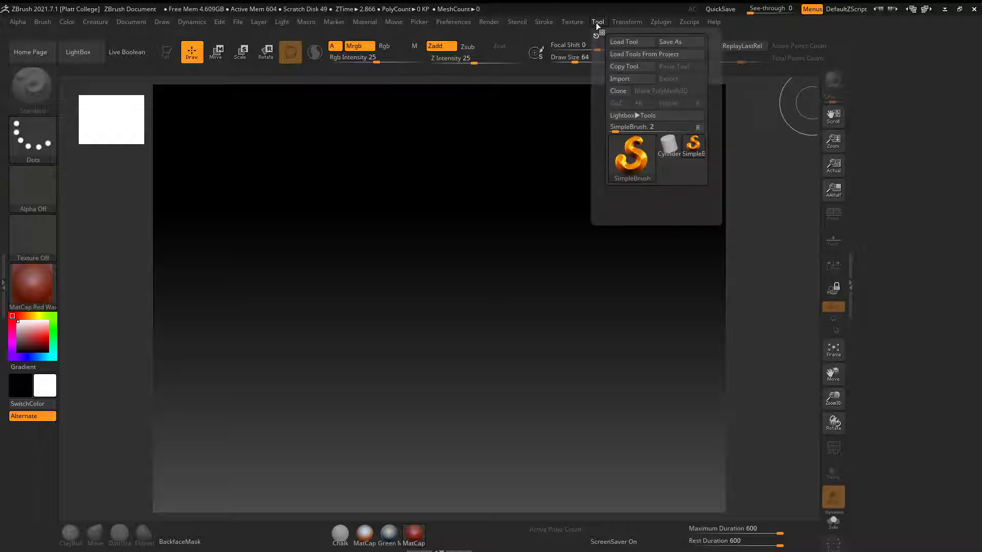
left_click_drag(596, 35, 873, 45)
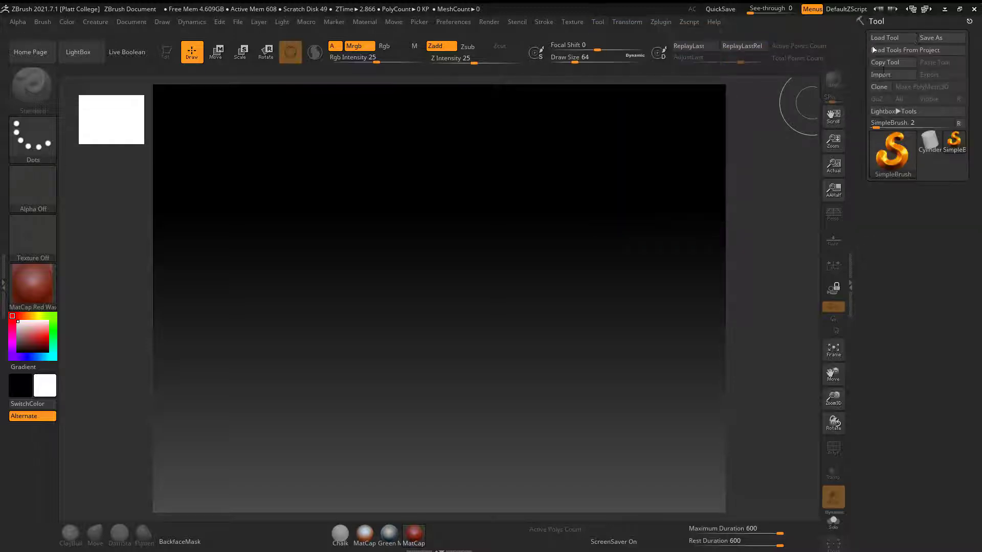
- Import the OBJ_ZBrushStart mesh from the Desktop into ZBrush as a tool
left_click(885, 74)
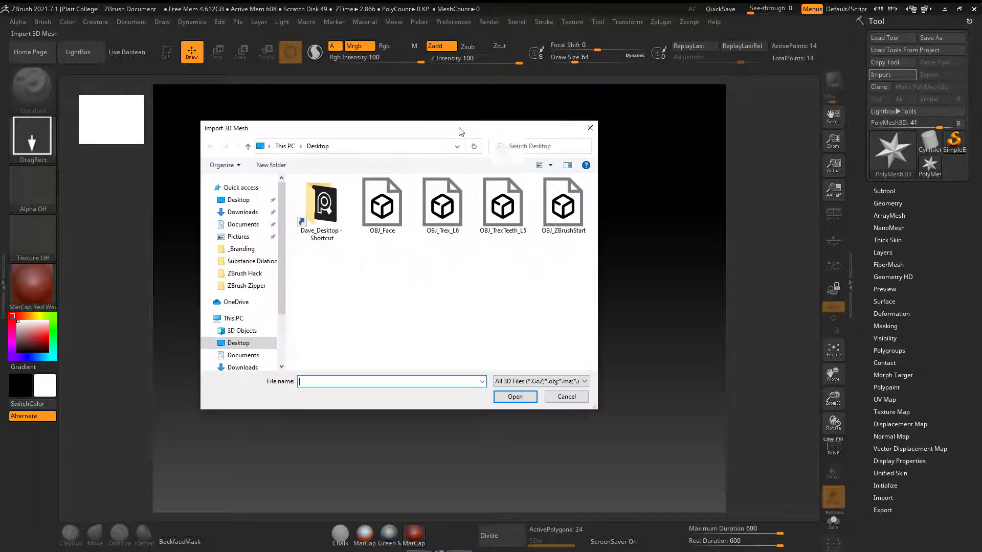
left_click(559, 229)
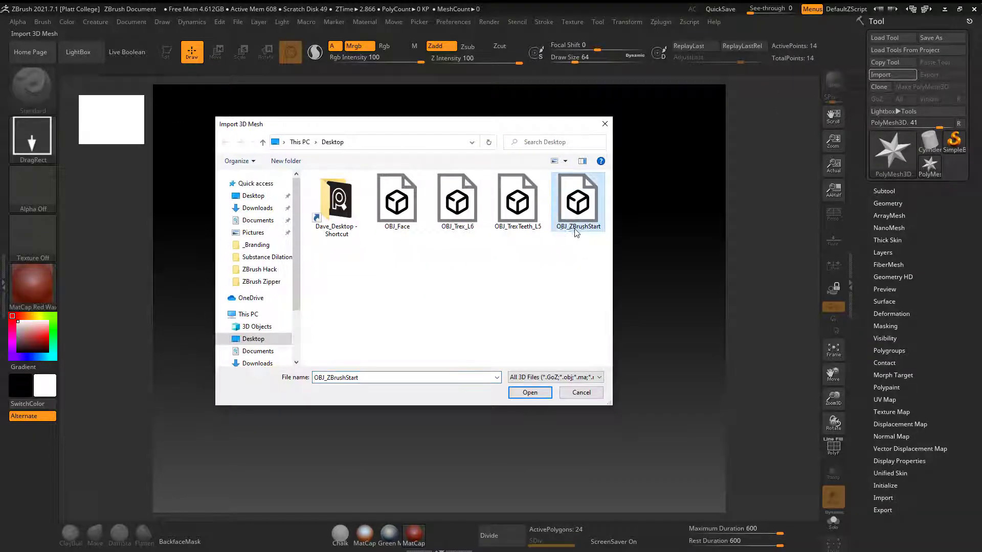
left_click(532, 393)
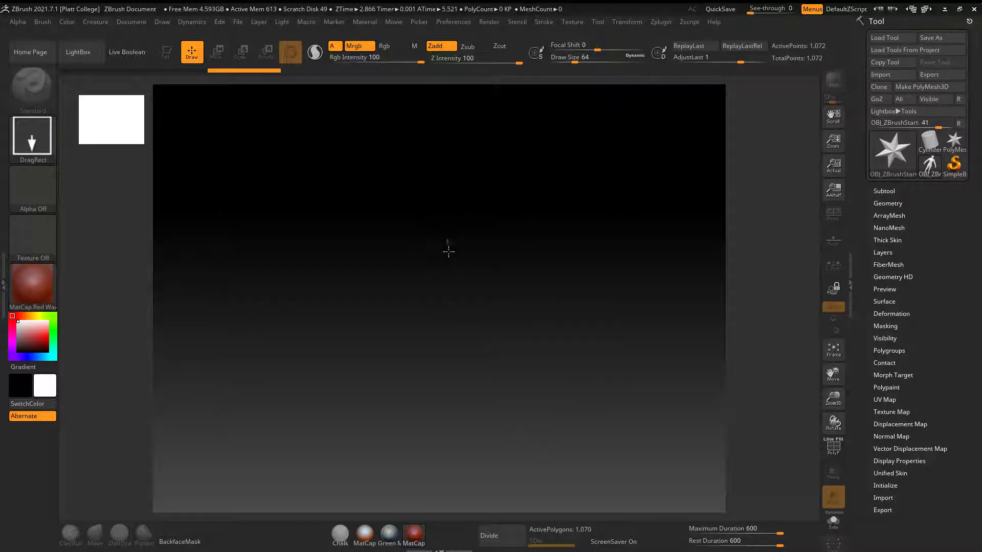
- Place the imported character upright on the canvas and turn on Edit mode
left_click_drag(448, 251, 455, 377)
left_click(164, 54)
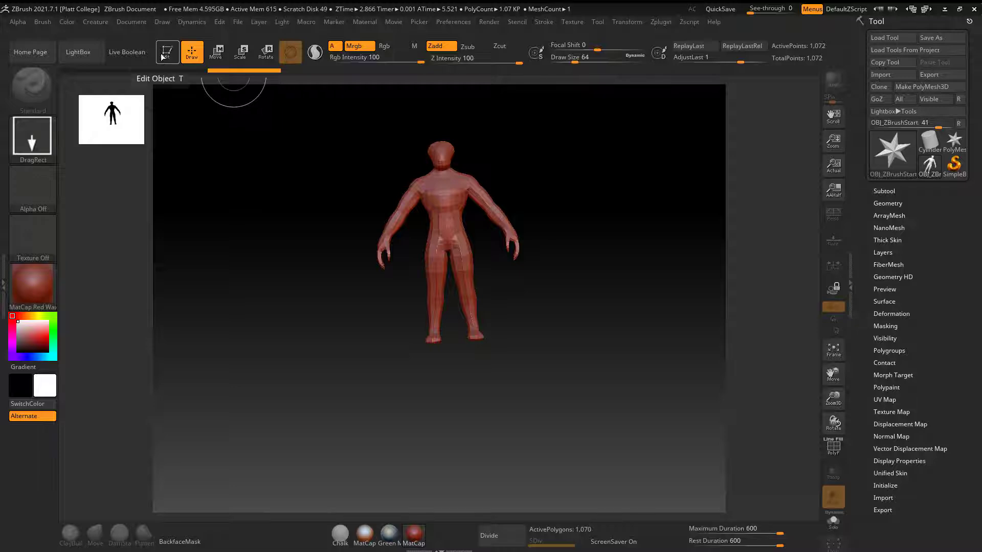
left_click(164, 53)
- Divide the character's geometry three times to reach subdivision level 4
left_click_drag(548, 176, 568, 238)
left_click_drag(638, 151, 604, 271, "alt")
left_click(892, 204)
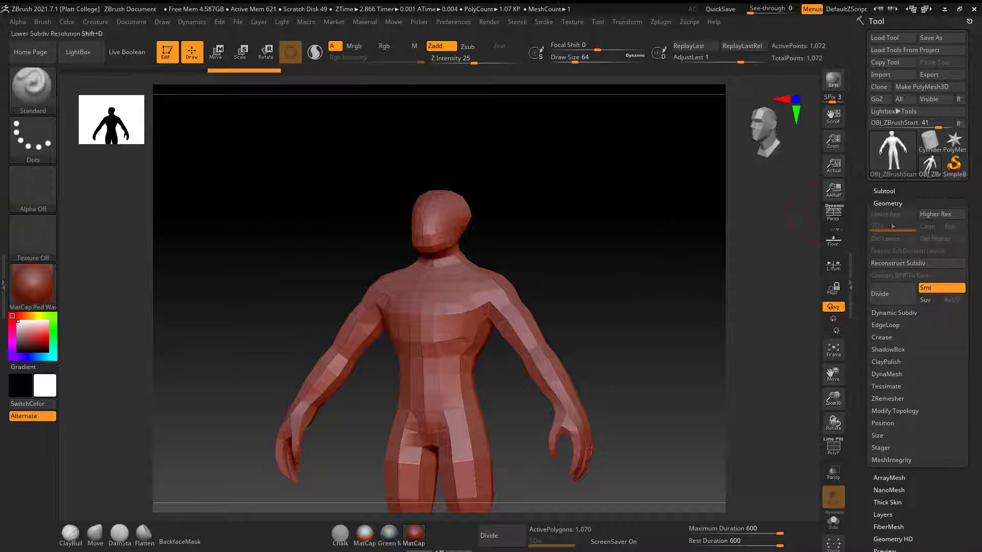
left_click(880, 293)
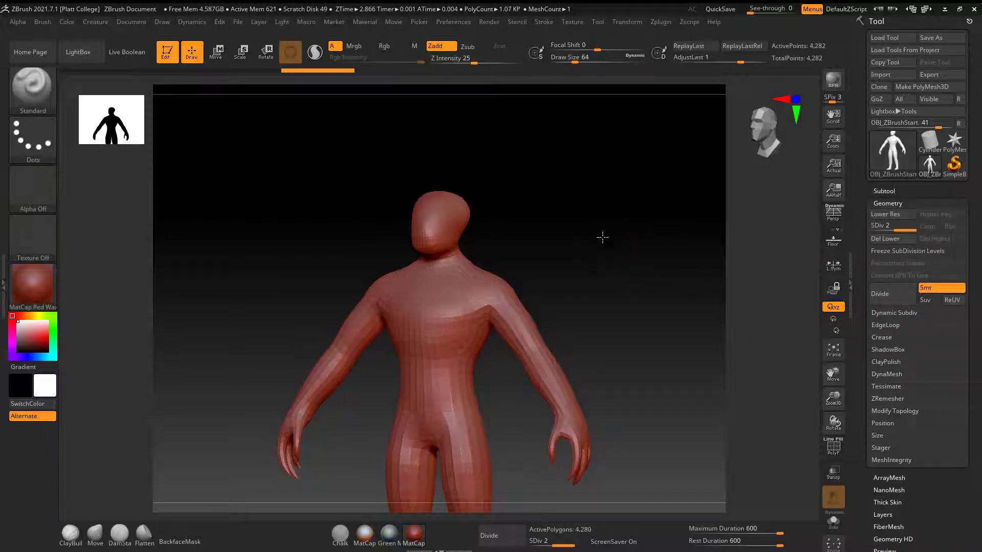
mouse_move(600, 237)
left_mouse_down("alt")
mouse_move(616, 213)
mouse_move(618, 242)
left_mouse_up("alt")
left_click(890, 294)
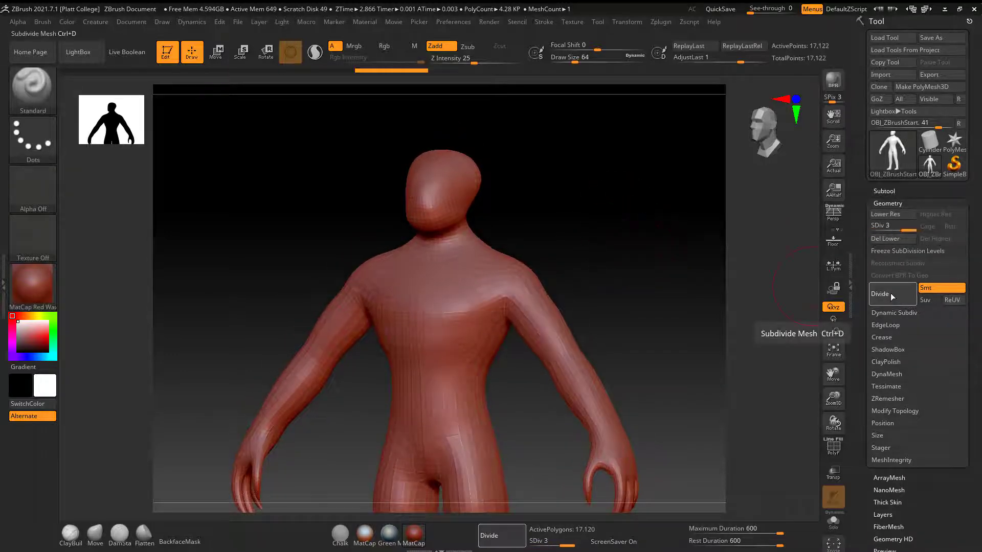
left_click(890, 293)
- Choose the ClayBuildup brush, set its draw size to 28.75 and sculpt mirrored strokes over the upper chest
left_click(35, 90)
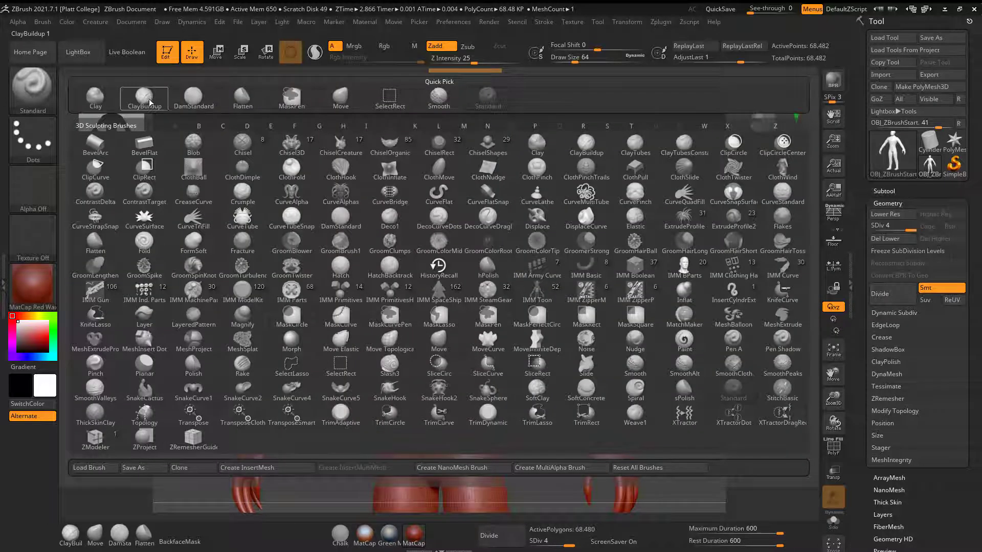
left_click(130, 100)
left_click_drag(542, 202, 543, 213, "alt")
key("space")
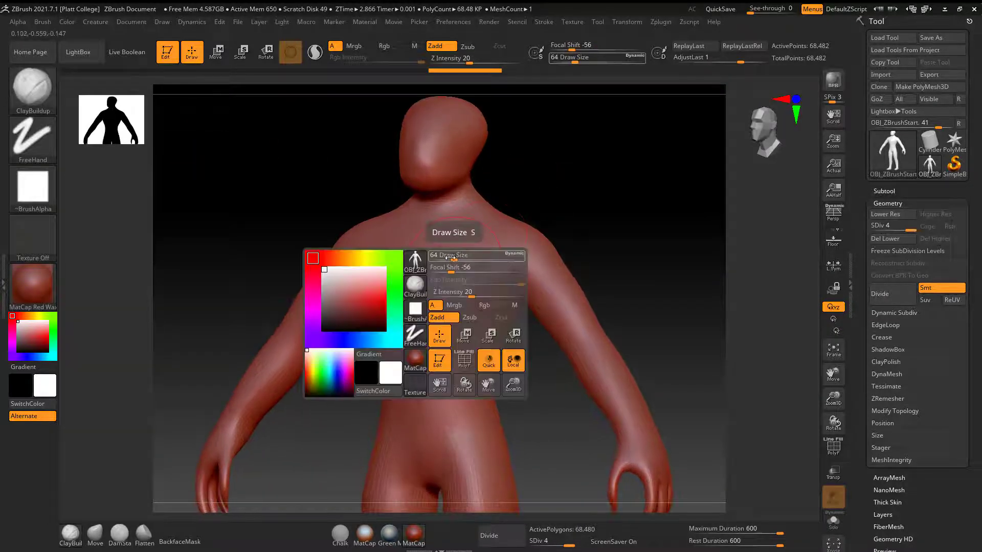
mouse_move(451, 257)
left_mouse_down()
mouse_move(442, 259)
mouse_move(498, 256)
mouse_move(503, 228)
mouse_move(492, 210)
mouse_move(514, 173)
left_mouse_up()
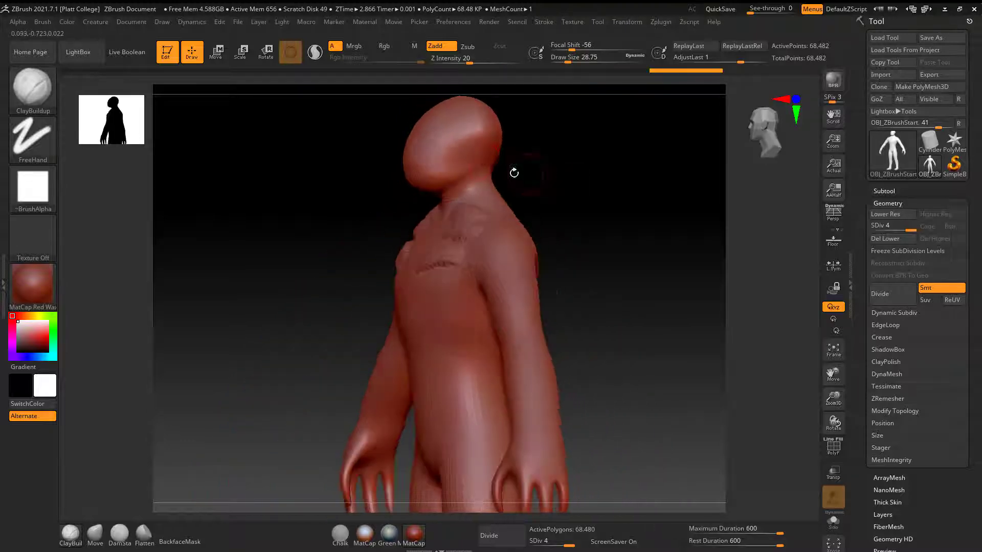
- Try building up mirrored clay strokes on the sides of the head
left_click_drag(450, 148, 467, 134)
left_click_drag(558, 147, 588, 147, "shift")
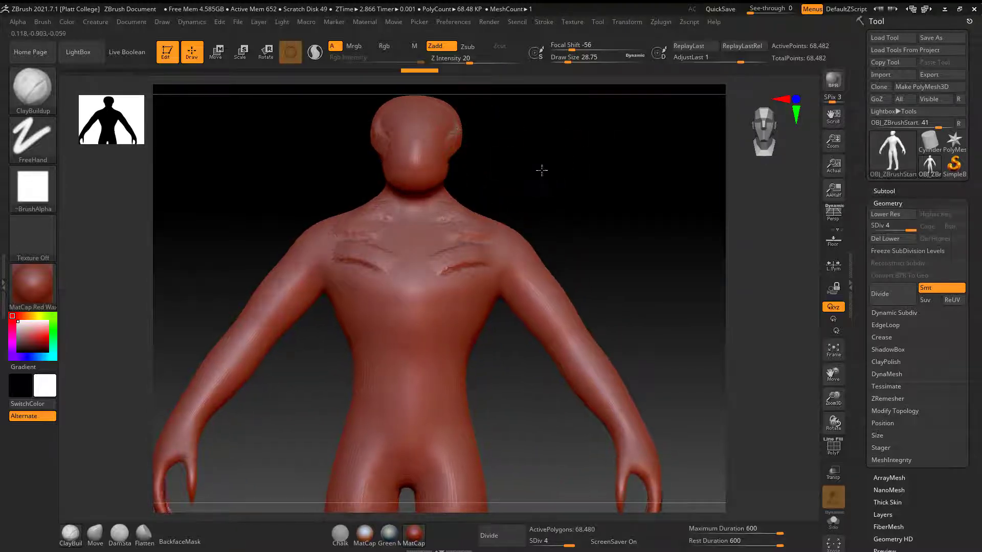
left_click_drag(541, 169, 515, 196)
left_click_drag(580, 200, 548, 234, "shift")
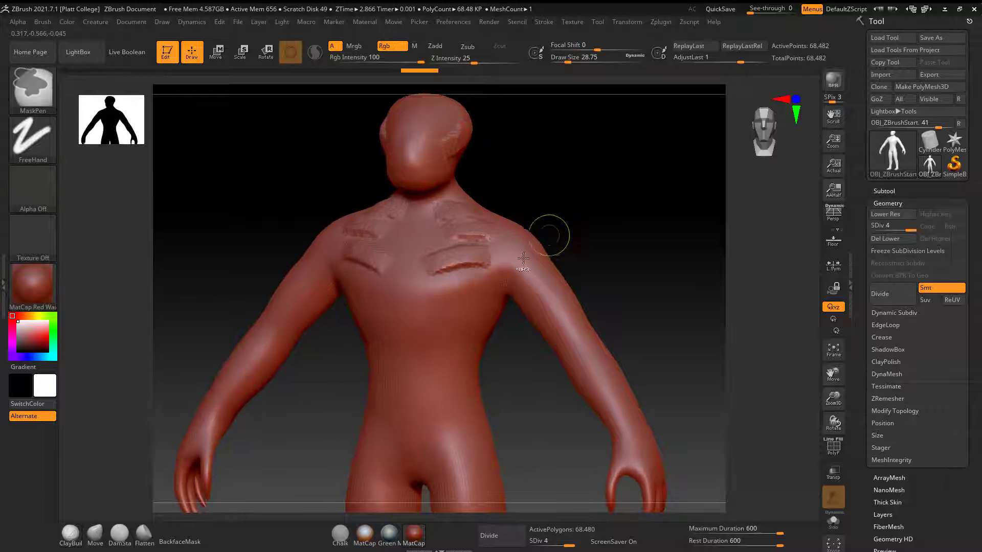
- Sculpt raised horizontal clay strips down both sides of the ribs and waist
left_click_drag(429, 309, 462, 305)
left_click_drag(437, 354, 480, 353)
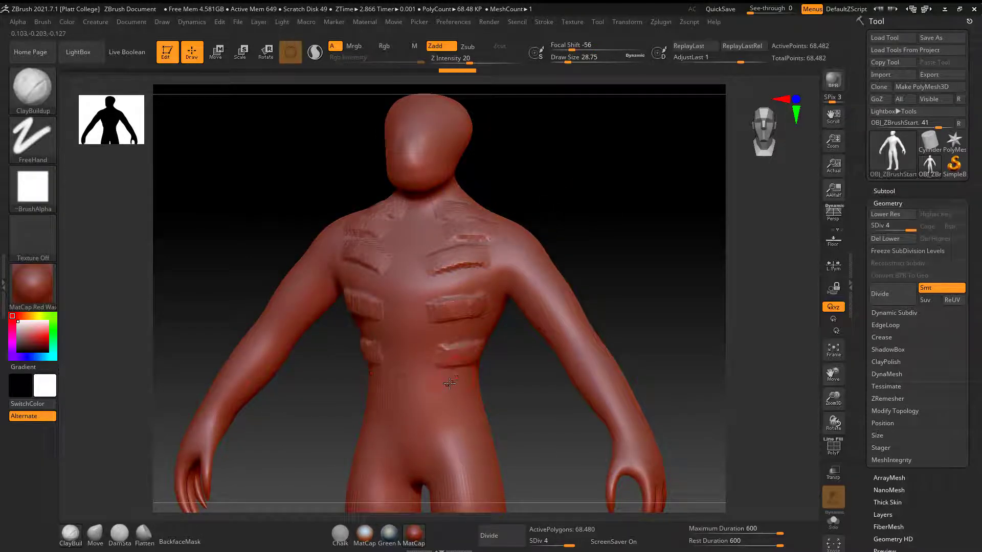
left_click_drag(450, 384, 480, 387)
mouse_move(569, 198)
left_mouse_down("shift")
mouse_move(606, 180)
mouse_move(609, 188)
left_mouse_up("shift")
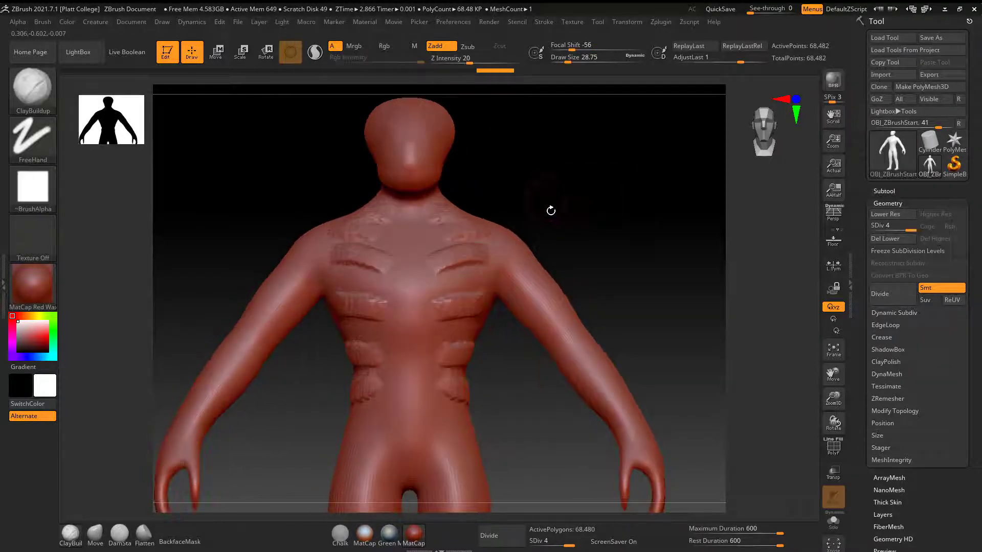
mouse_move(551, 211)
left_mouse_down()
mouse_move(532, 213)
mouse_move(598, 184)
left_mouse_up()
left_click_drag(453, 215, 470, 205)
mouse_move(609, 197)
left_mouse_down()
mouse_move(649, 204)
mouse_move(605, 193)
mouse_move(628, 177)
mouse_move(585, 229)
mouse_move(449, 201)
left_mouse_up()
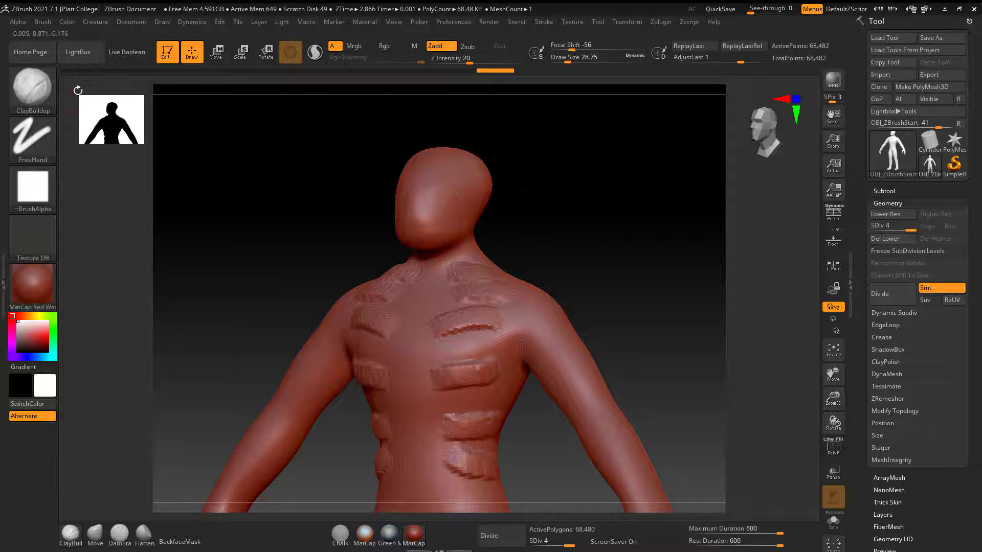
left_click(32, 91)
left_click(33, 94)
mouse_move(499, 226)
left_mouse_down()
mouse_move(617, 197)
mouse_move(596, 208)
mouse_move(500, 198)
left_mouse_up()
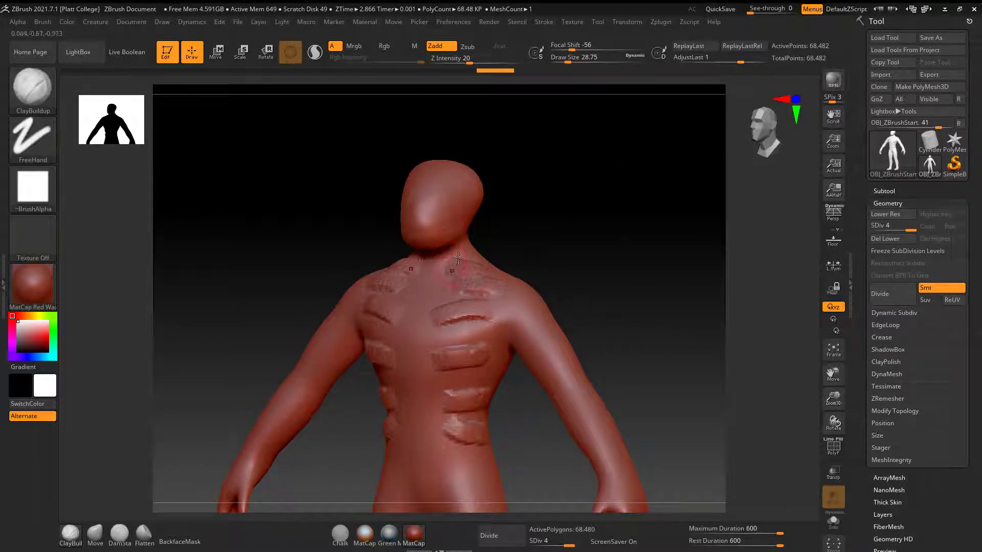
mouse_move(612, 239)
left_mouse_down()
mouse_move(609, 217)
mouse_move(609, 227)
left_mouse_up()
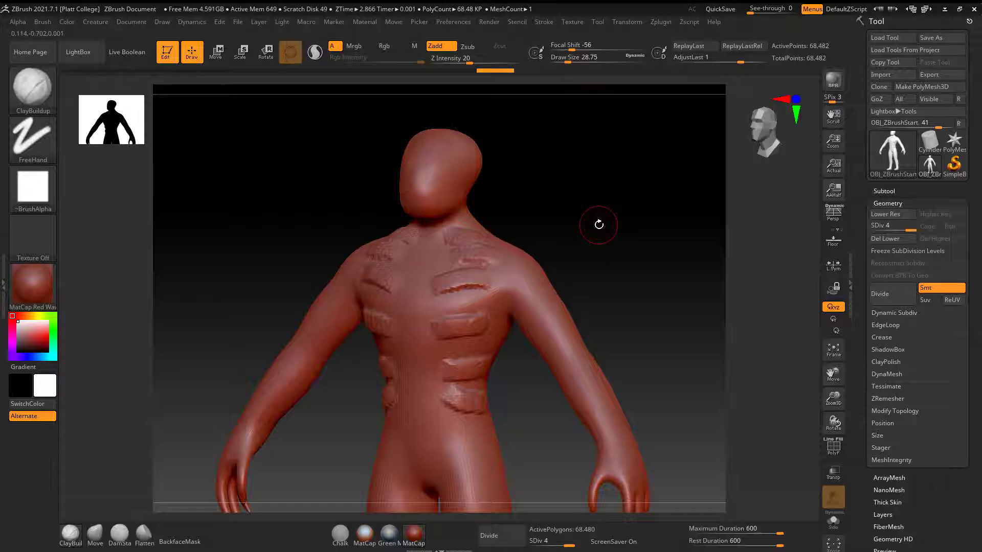
- Switch the active tool to SimpleBrush, exiting edit mode, and clear the sculpted character from the canvas
left_click(955, 168)
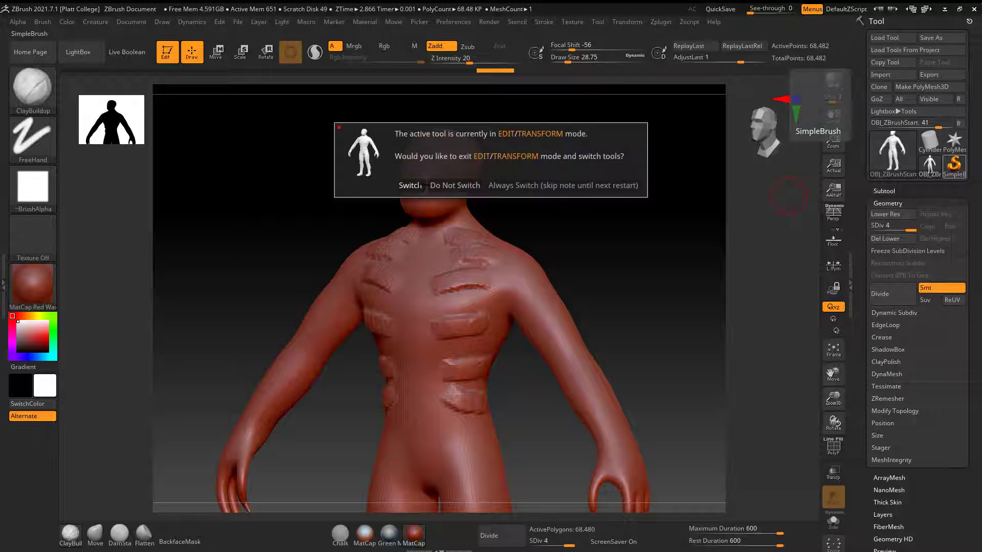
left_click(410, 185)
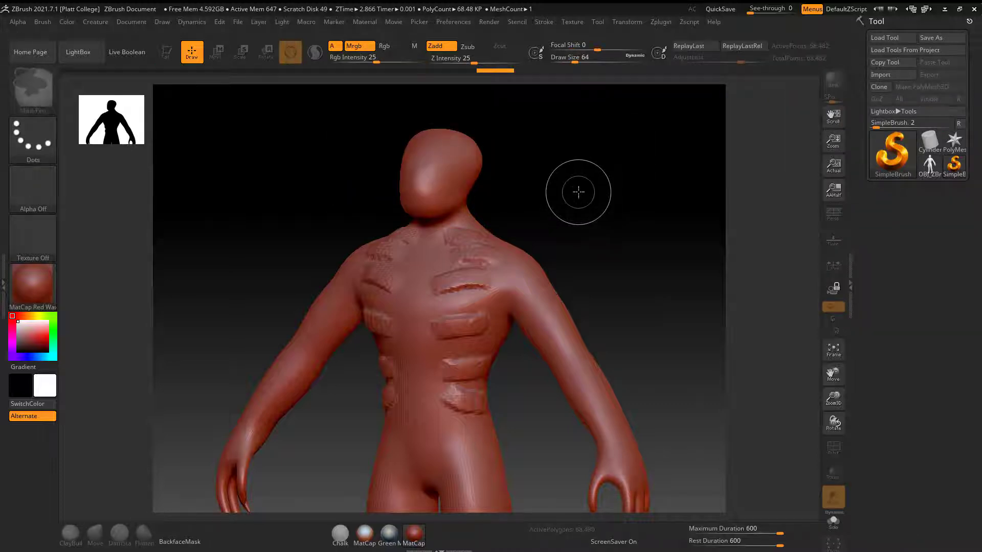
key("ctrl+n")
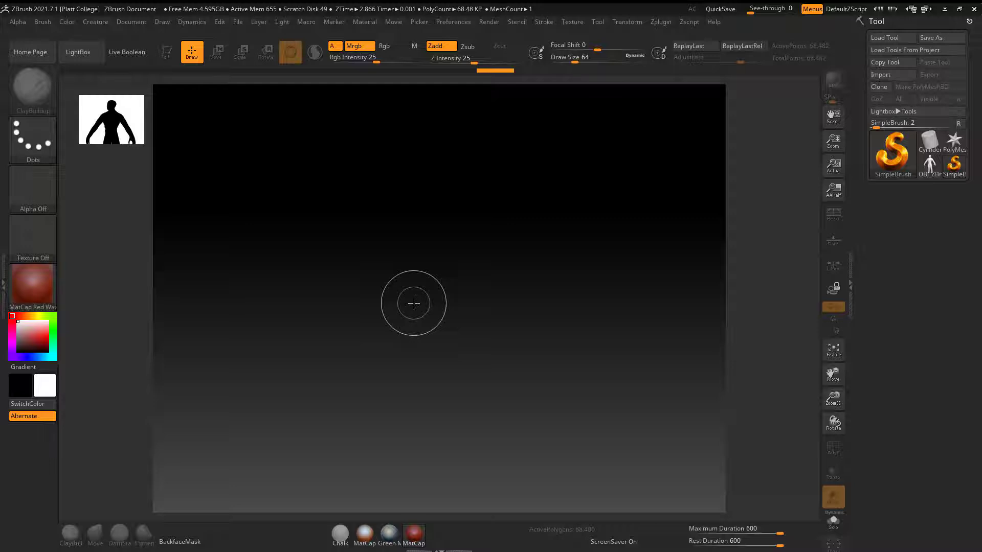
- Draw a Cube3D primitive in the middle of the empty canvas and put it into edit mode
left_click(894, 152)
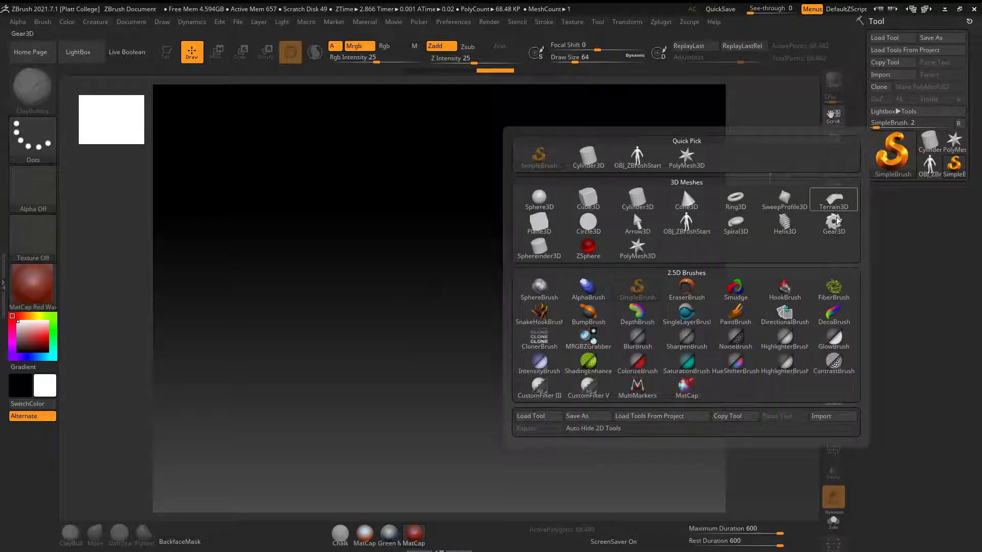
left_click(588, 202)
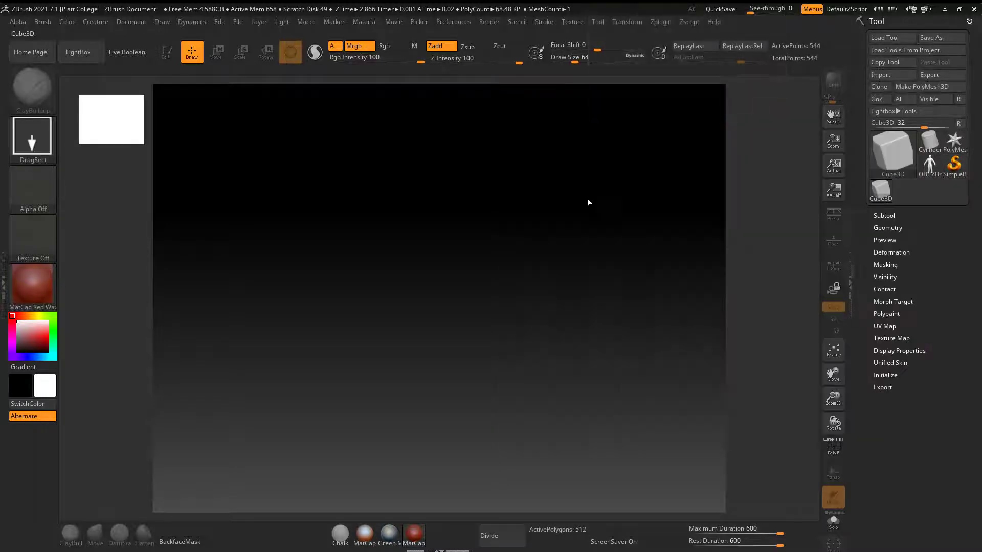
left_click_drag(440, 263, 442, 358)
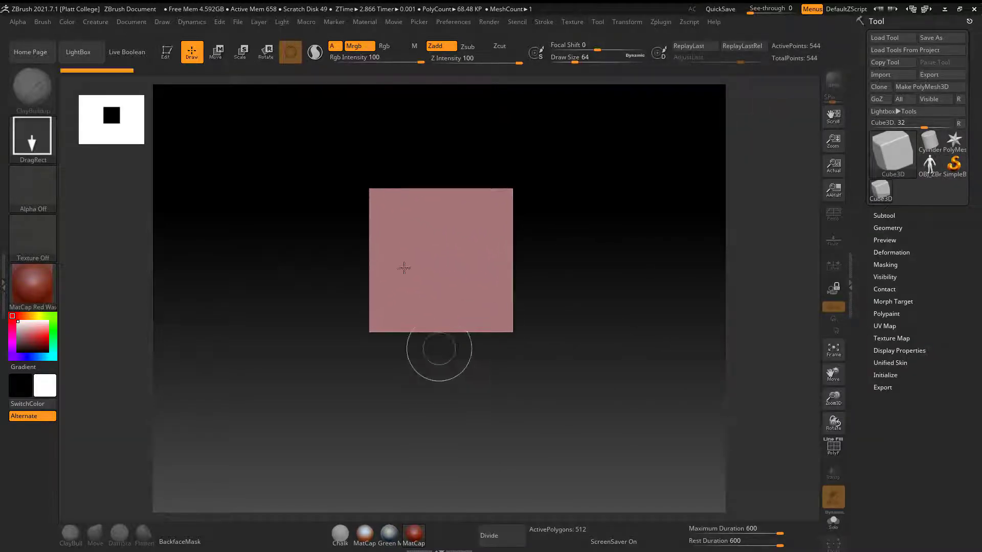
left_click(165, 52)
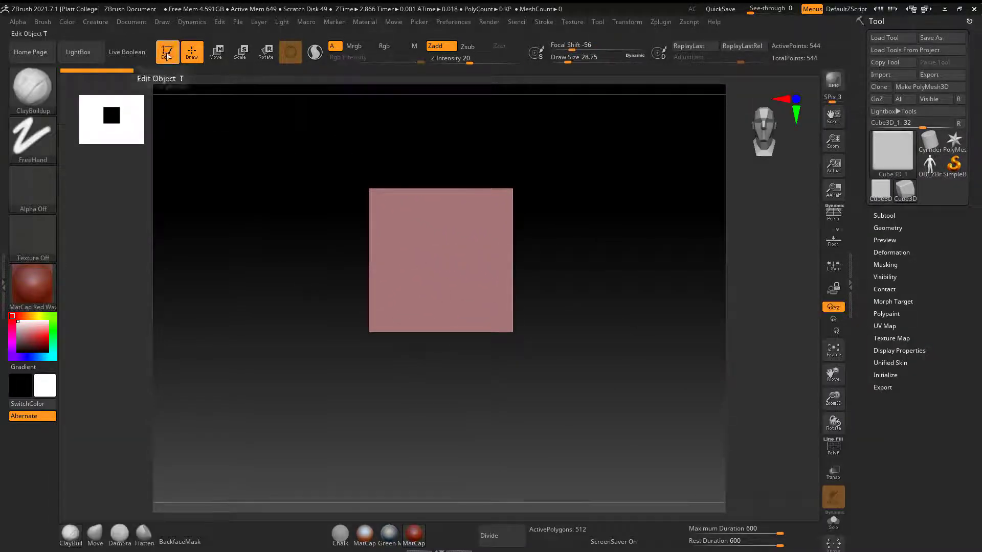
- Turn on the polyframe and perspective display and inspect the wireframe on the cube's front and top faces
left_click(833, 446)
mouse_move(664, 300)
left_mouse_down()
mouse_move(638, 322)
mouse_move(636, 314)
mouse_move(638, 330)
mouse_move(672, 316)
mouse_move(672, 285)
mouse_move(655, 276)
mouse_move(686, 261)
left_mouse_up()
left_click(832, 221)
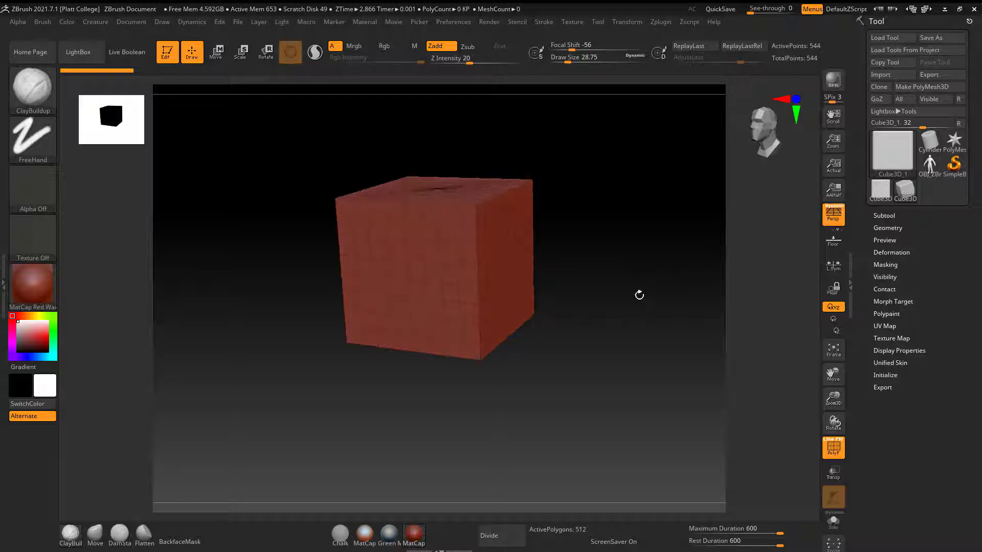
left_click_drag(638, 292, 440, 215)
left_click(833, 219)
left_click(834, 219)
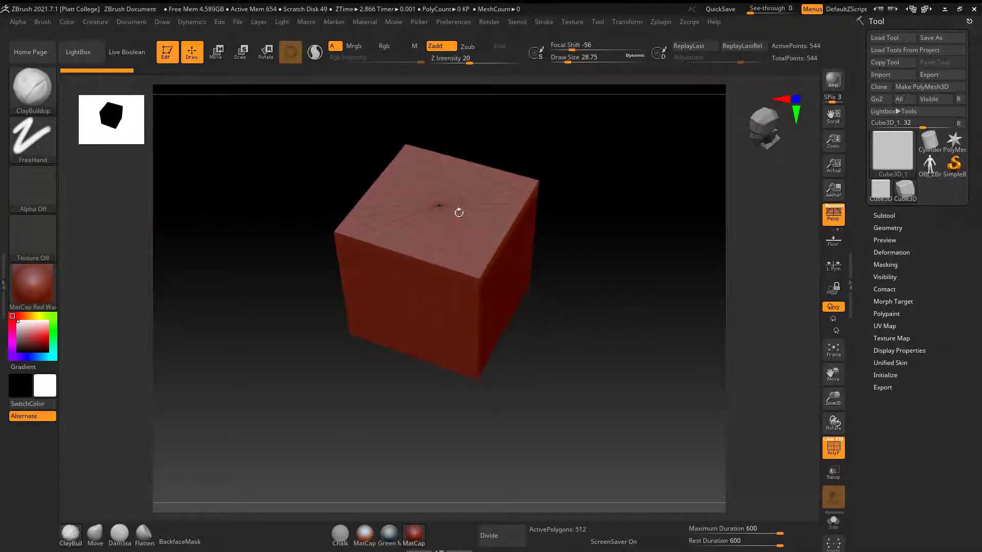
left_click_drag(629, 341, 619, 301)
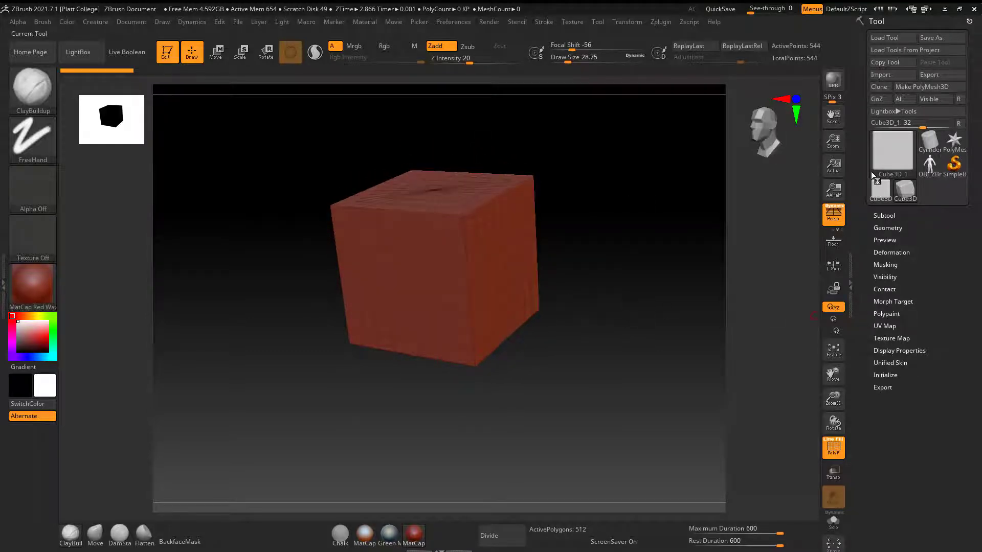
- Look into the cube's initialization settings and convert the primitive to a PolyMesh3D
left_click(882, 375)
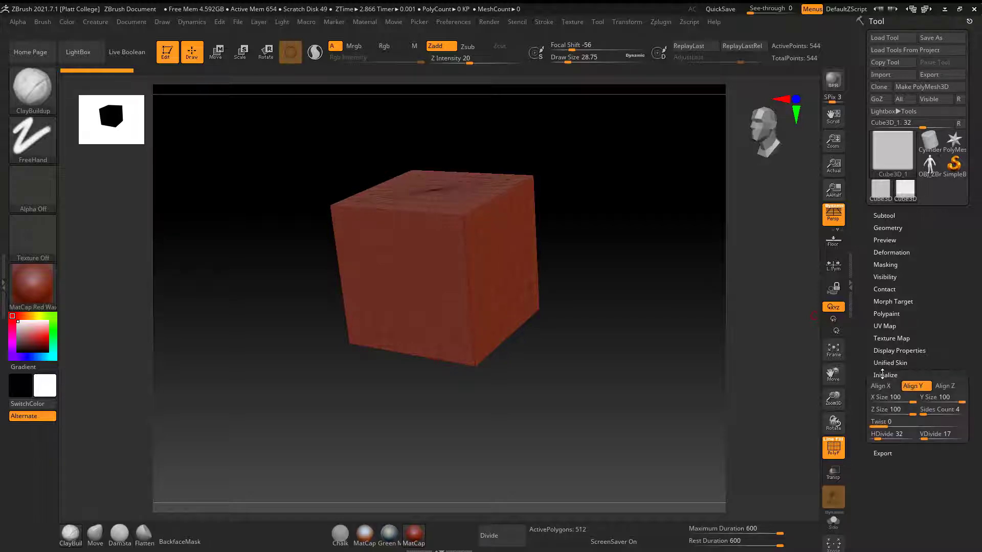
left_click(882, 375)
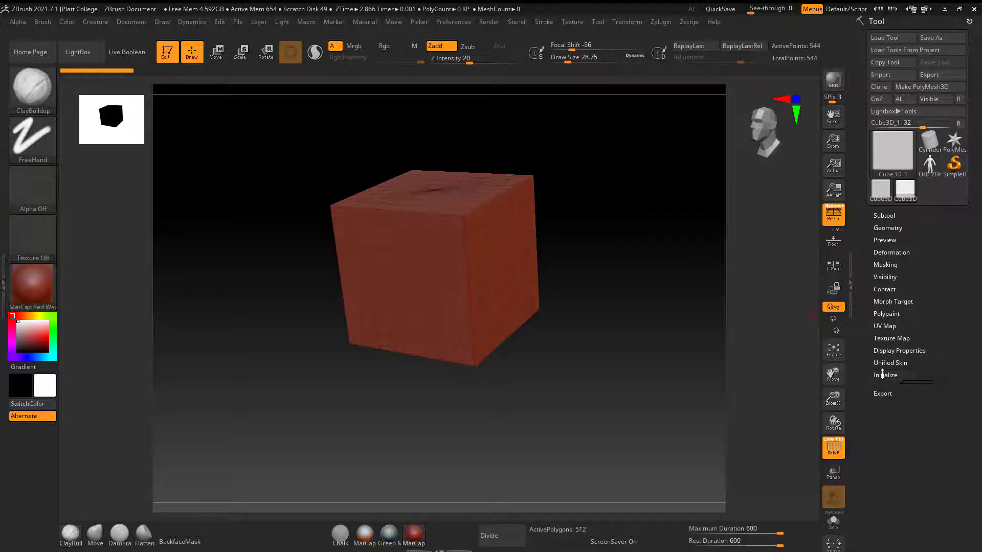
left_click(925, 88)
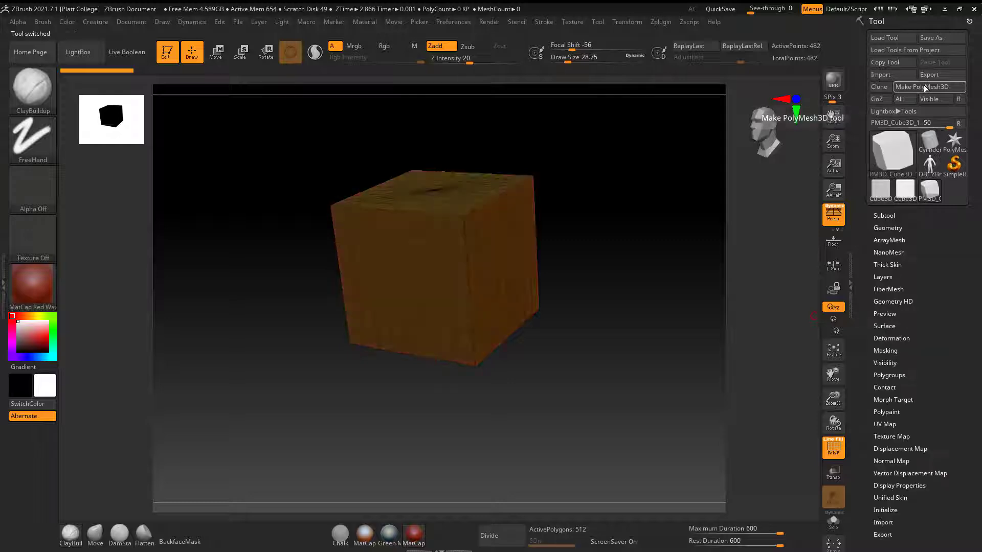
- Initialize the mesh as a QCube with X, Y and Z resolution 1 and frame it larger in view
left_click_drag(865, 436, 865, 282)
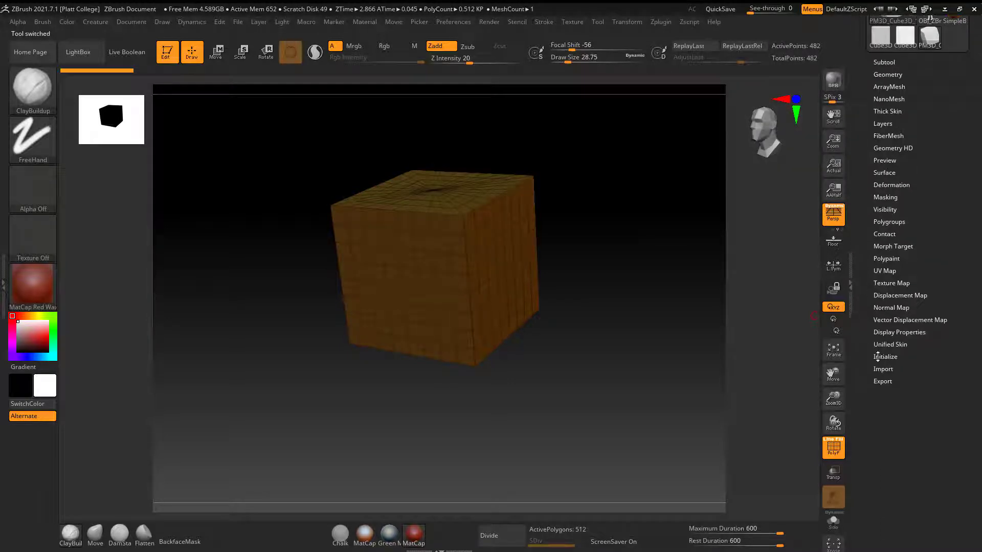
left_click(885, 356)
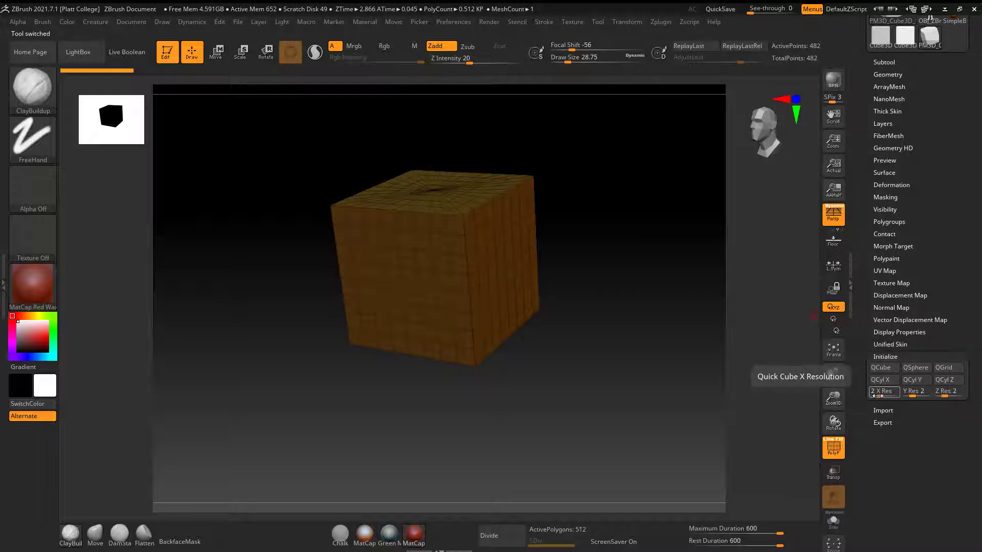
left_click_drag(877, 396, 925, 392)
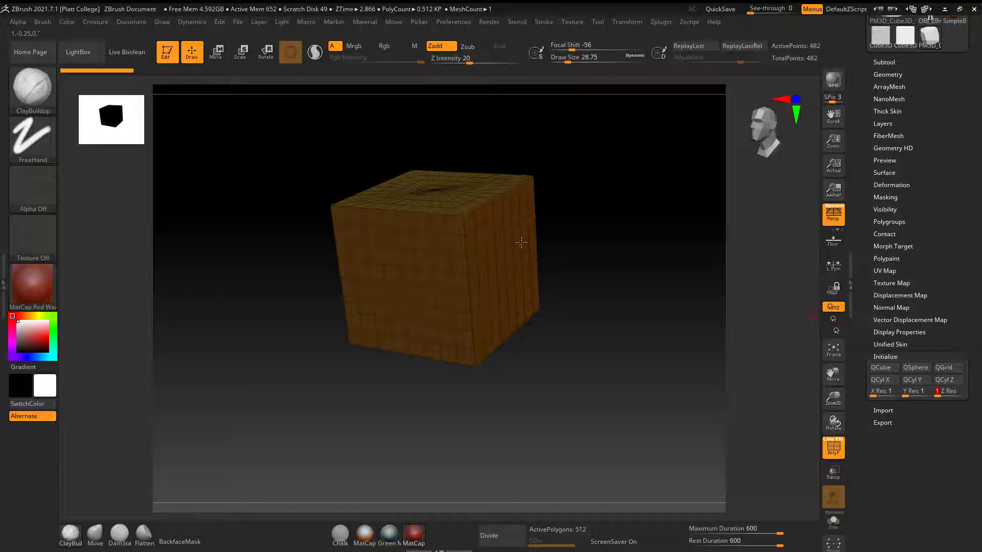
left_click(882, 368)
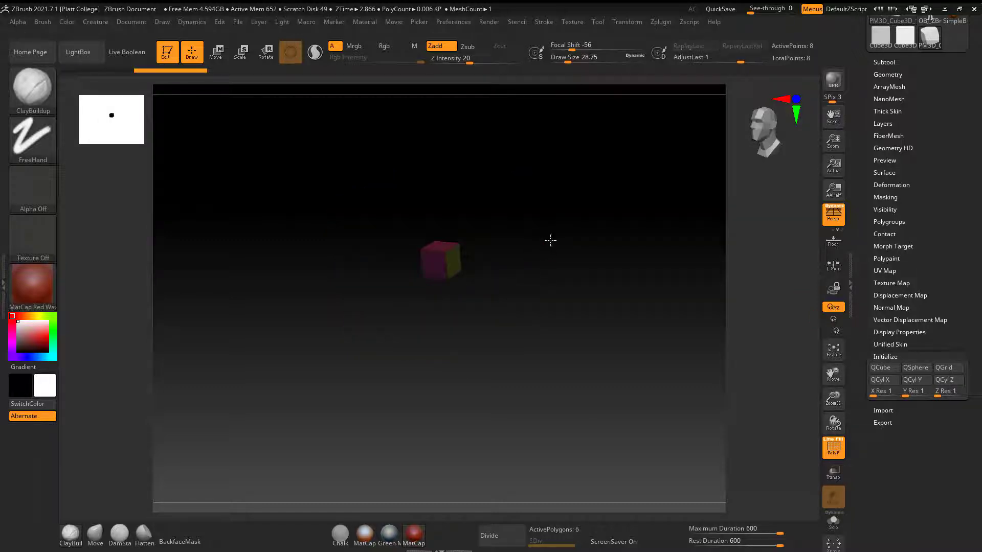
left_click_drag(610, 373, 575, 316)
mouse_move(631, 319)
left_mouse_down()
mouse_move(634, 292)
mouse_move(616, 305)
mouse_move(643, 297)
mouse_move(638, 283)
mouse_move(653, 268)
mouse_move(622, 265)
mouse_move(631, 274)
mouse_move(608, 250)
left_mouse_up()
- Hide the polyframe and choose the ZModeler brush
left_click(834, 447)
left_click(27, 91)
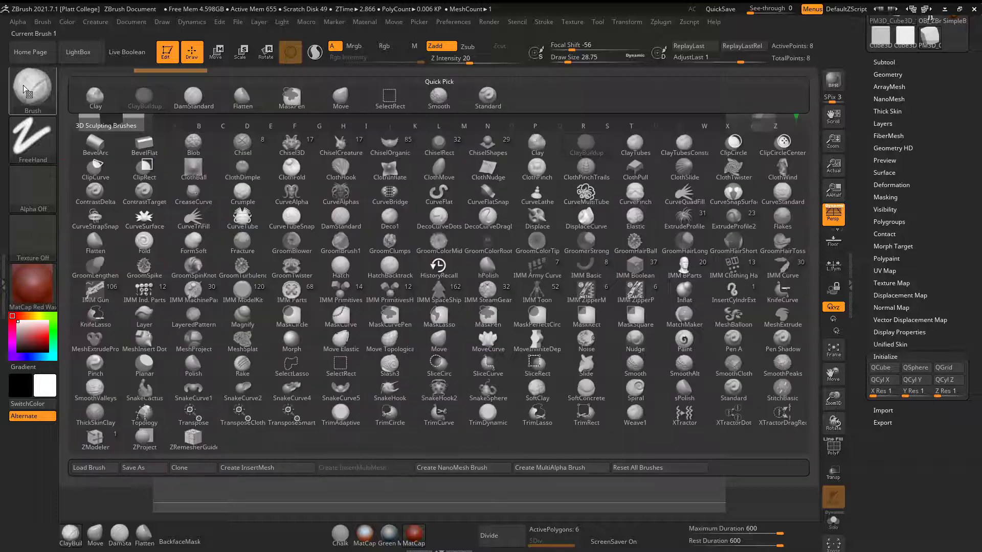
left_click(103, 438)
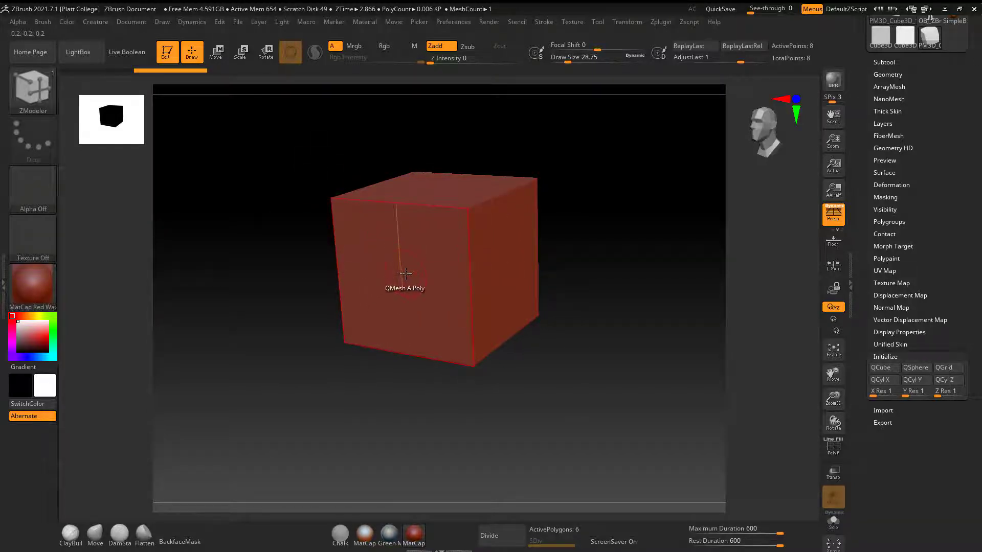
- Set the ZModeler polygon action to Extrude with A Single Poly as target and extrude the cube's front face outward
key("space")
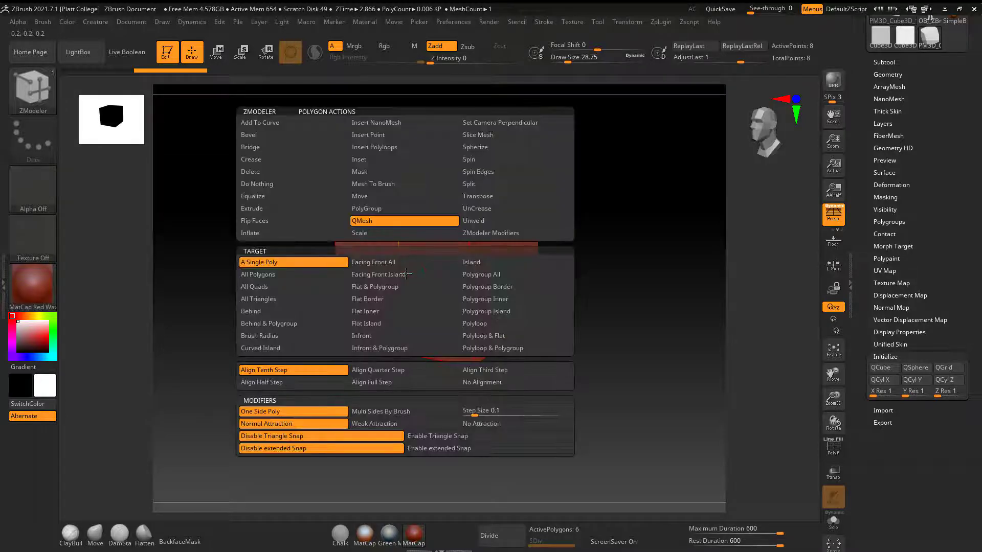
key("space")
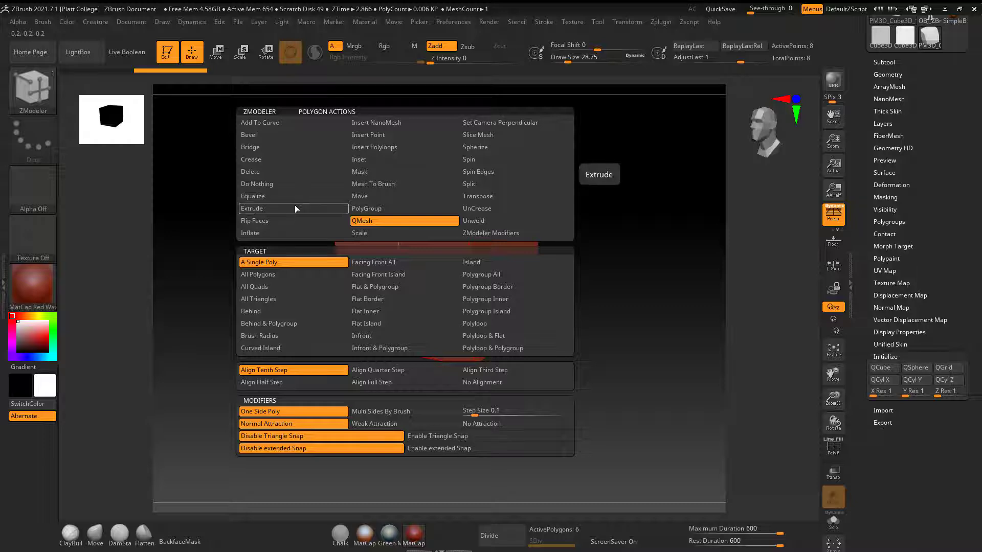
left_click(279, 210)
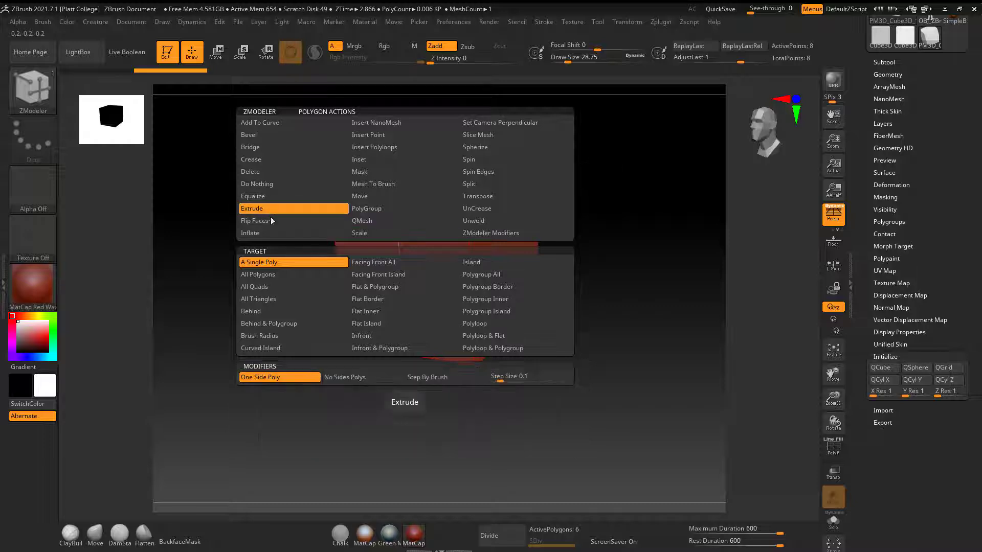
left_click(279, 264)
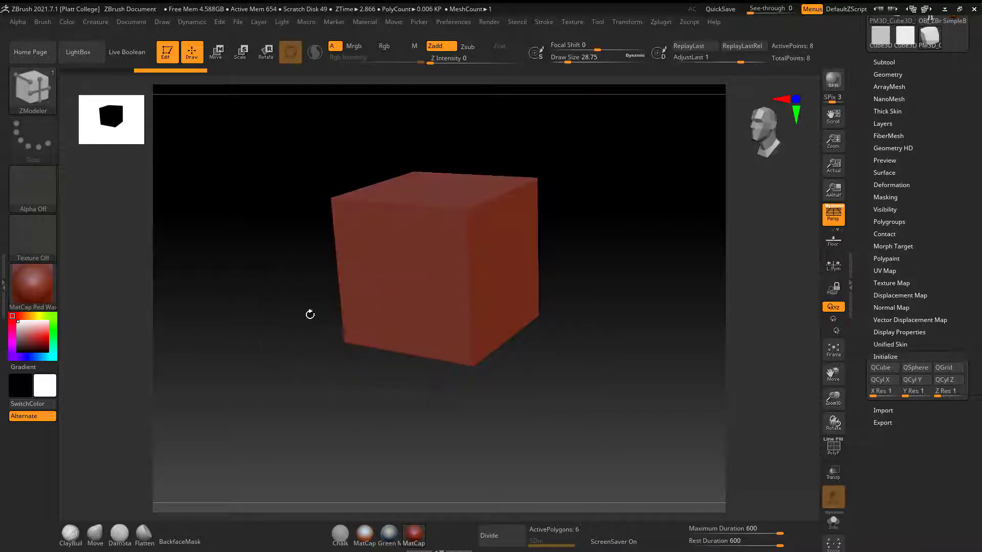
left_click_drag(401, 275, 307, 320)
- Show the polyframe on the extruded block with edge lines only, without the polygroup colour fill
left_click(833, 448)
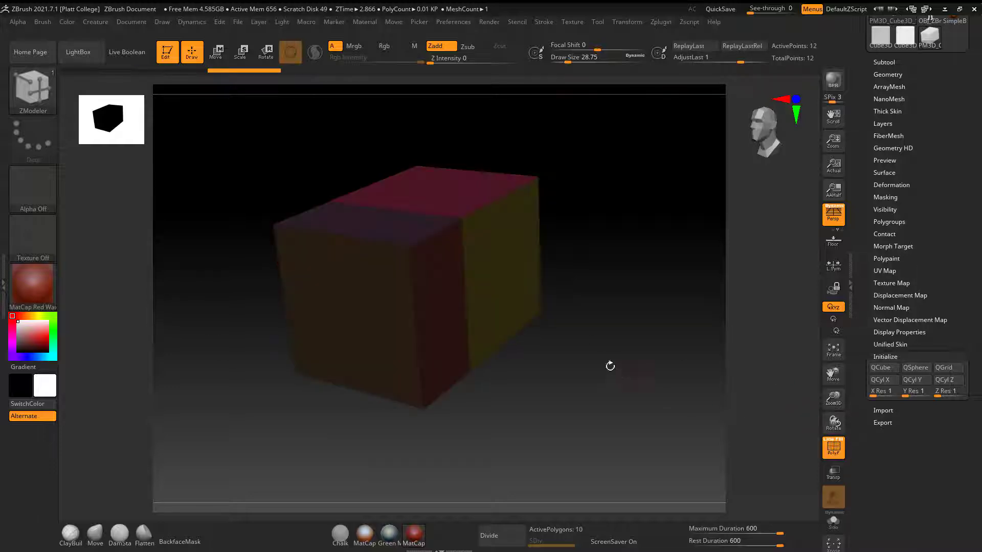
key("ctrl")
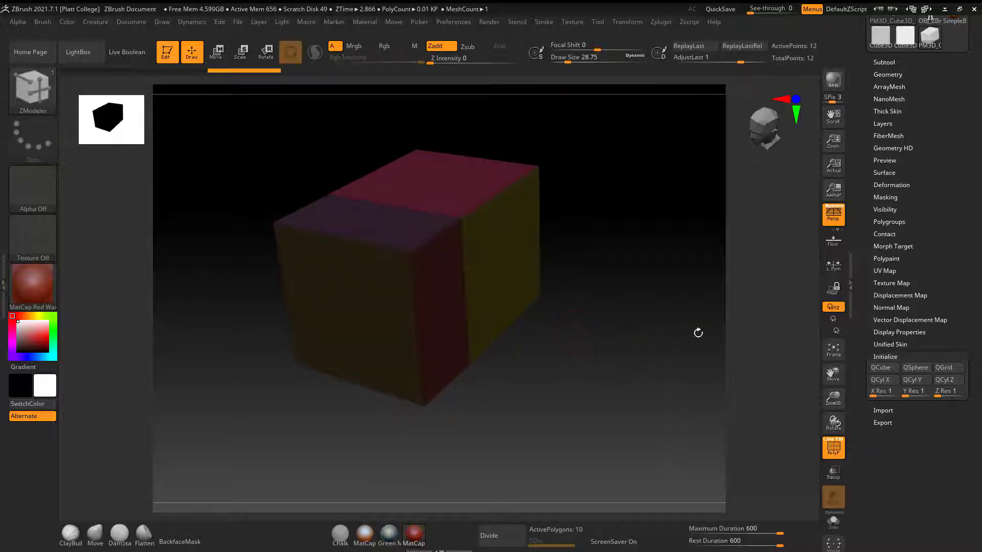
left_click(832, 444)
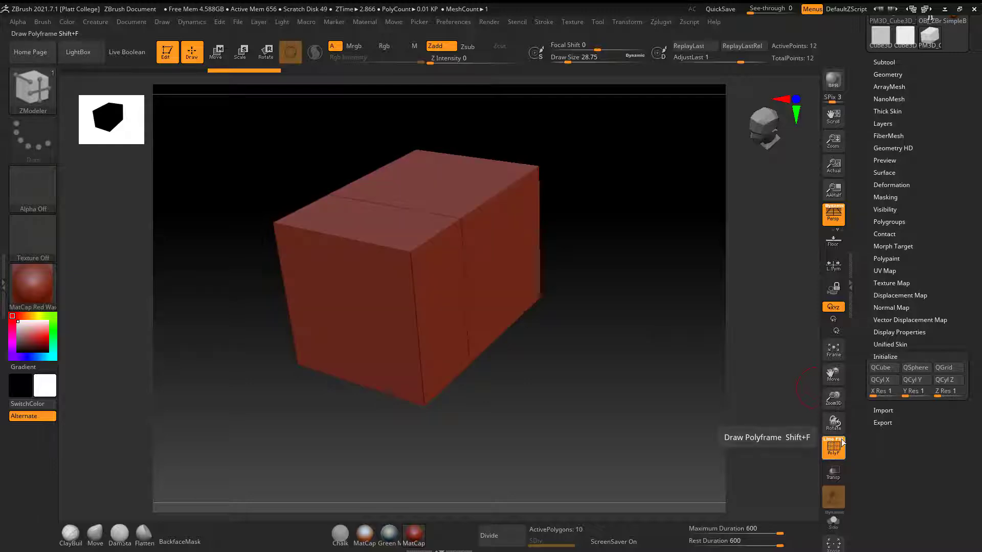
- Undo the front face extrusion and extrude the same face farther out
key("ctrl+z")
left_click_drag(382, 279, 268, 388)
left_click_drag(557, 356, 494, 295)
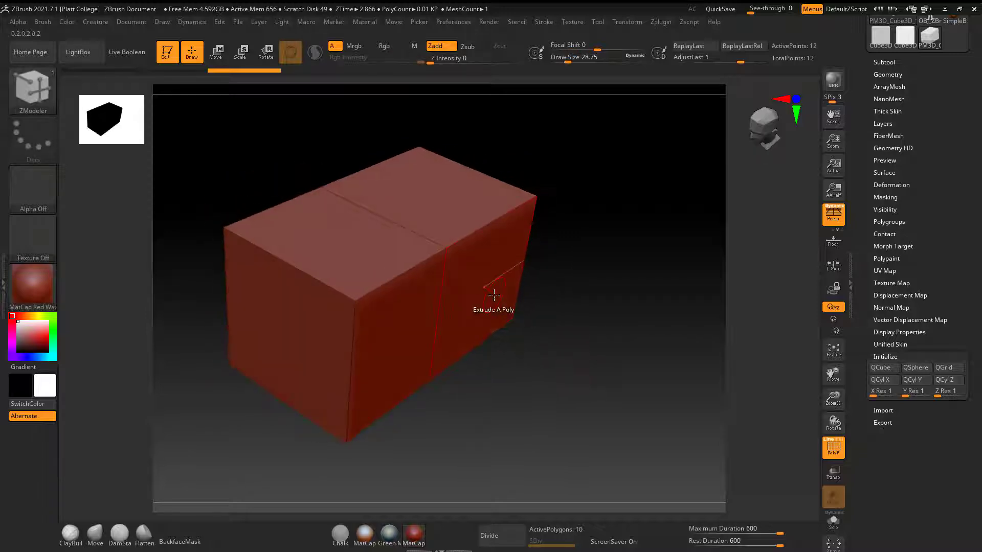
- Extrude the rear block's side faces outward with symmetry, and extrude the undersides of the two side blocks downward
left_click_drag(541, 354, 521, 332)
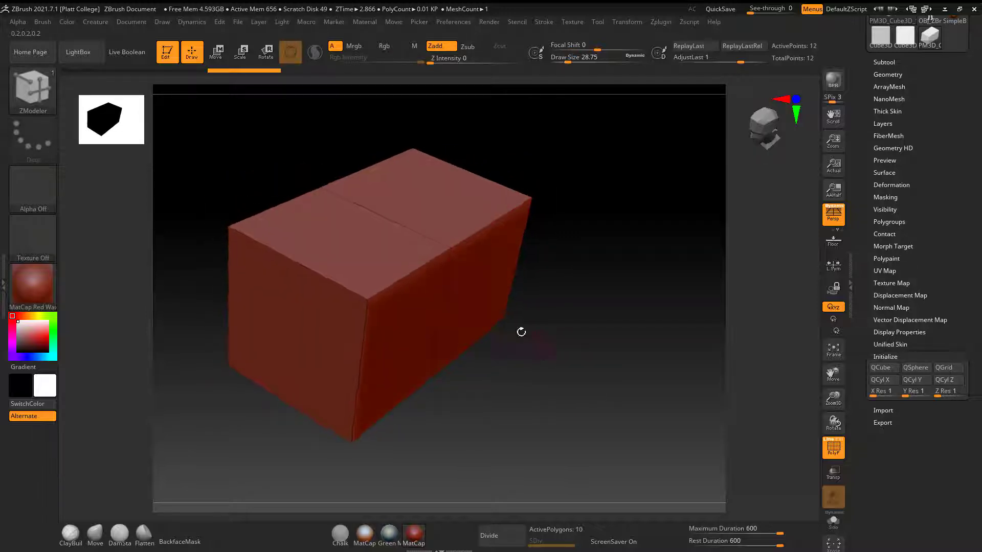
left_click_drag(492, 290, 608, 246)
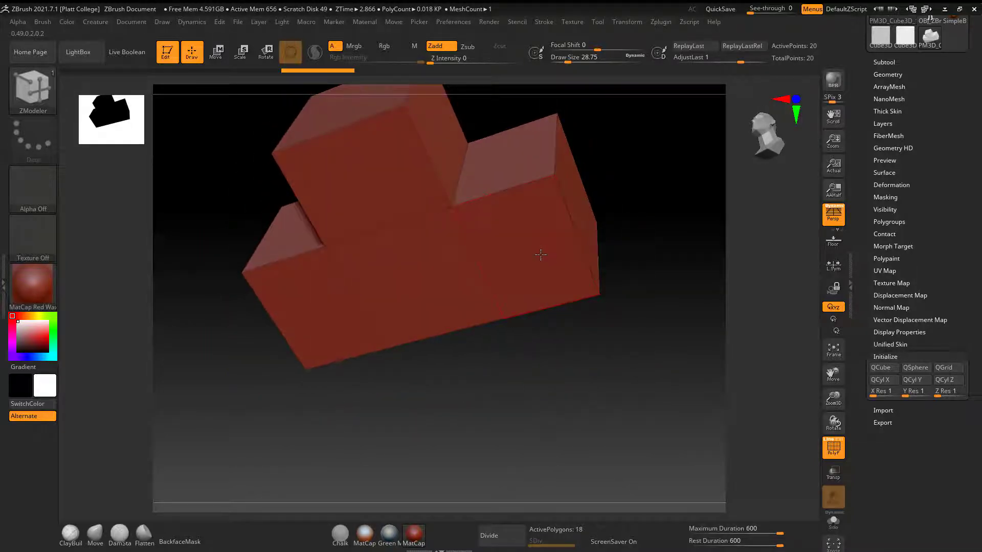
left_click_drag(540, 254, 515, 422)
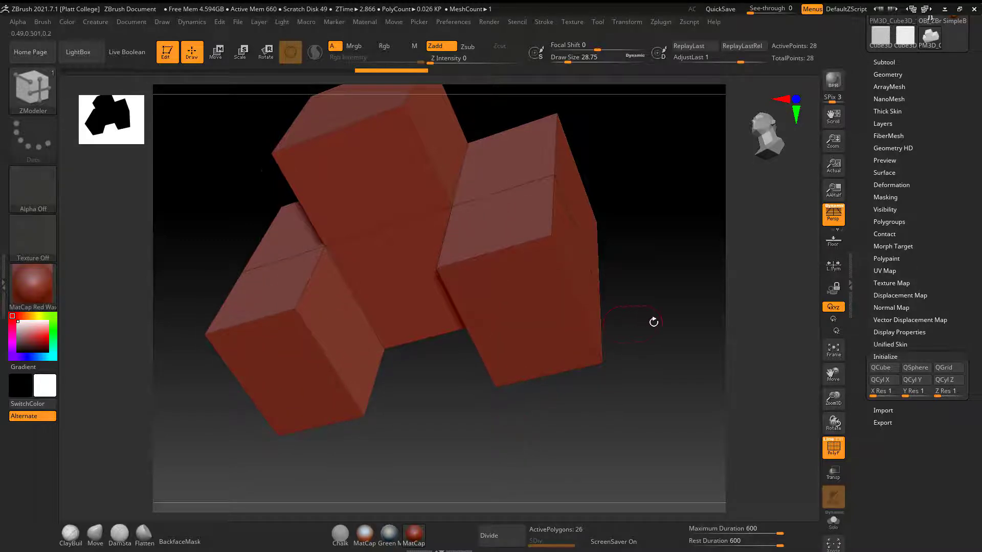
left_click_drag(653, 322, 629, 256)
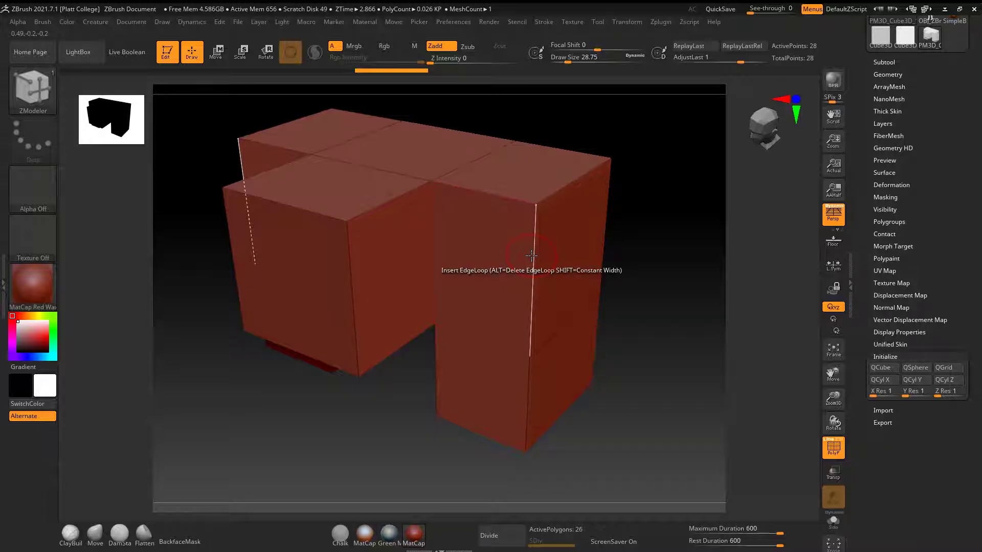
- Set the ZModeler edge action to Insert with Single EdgeLoop and insert a mirrored edge loop near the side block's outer corner
key("space")
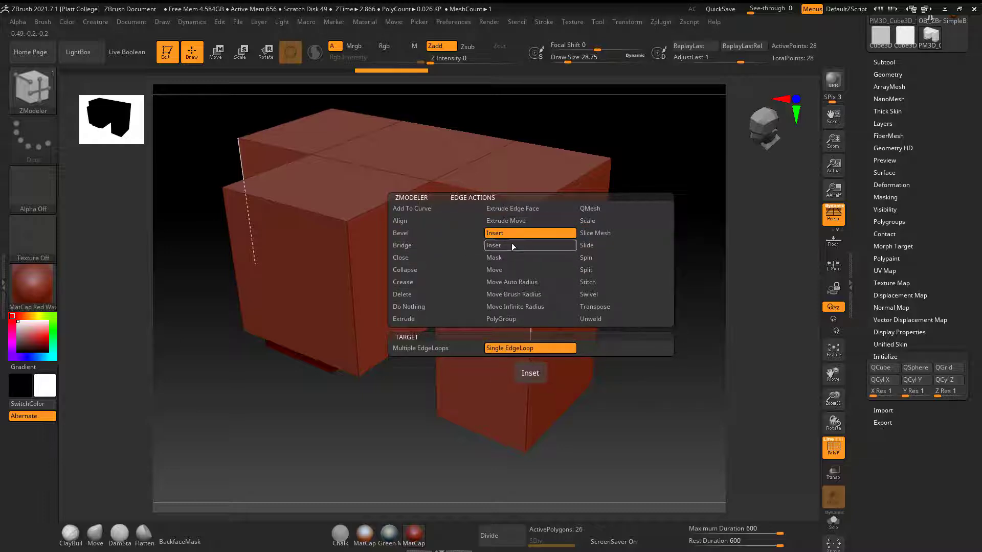
left_click(511, 349)
left_click(518, 203)
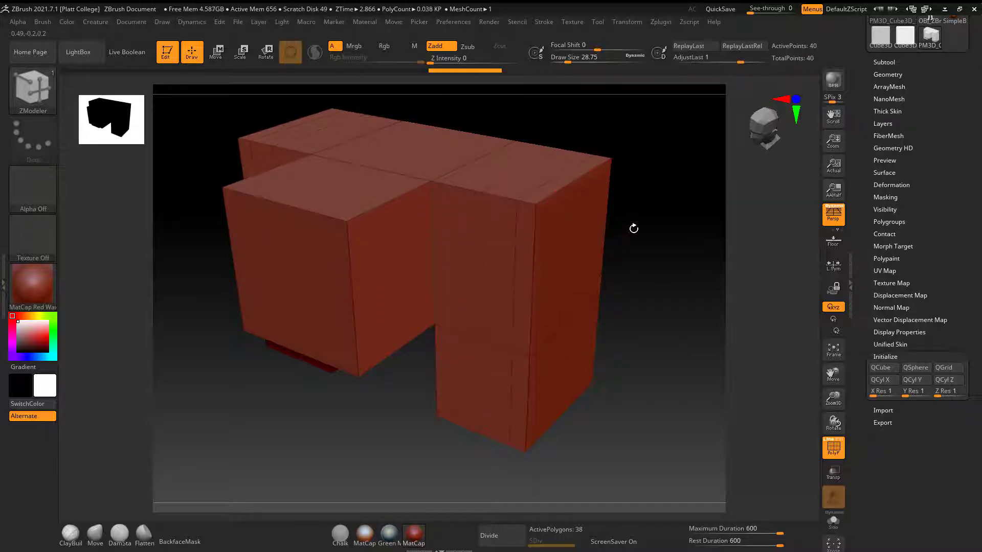
- Insert additional mirrored edge loops close to the outer edges of the side blocks and near the front block's vertical edges
left_click_drag(670, 226, 583, 215)
left_click(549, 197)
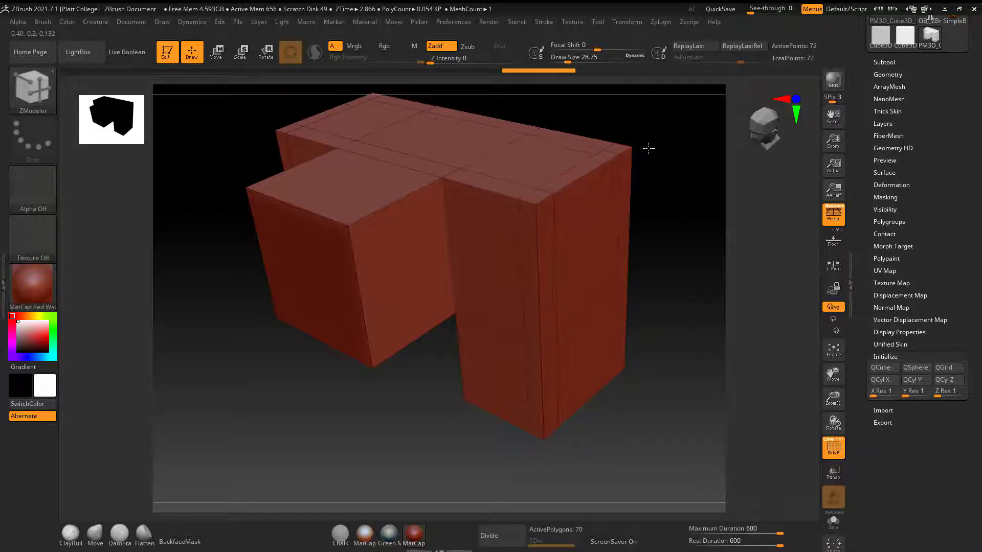
left_click_drag(686, 182, 399, 193)
left_click(338, 218)
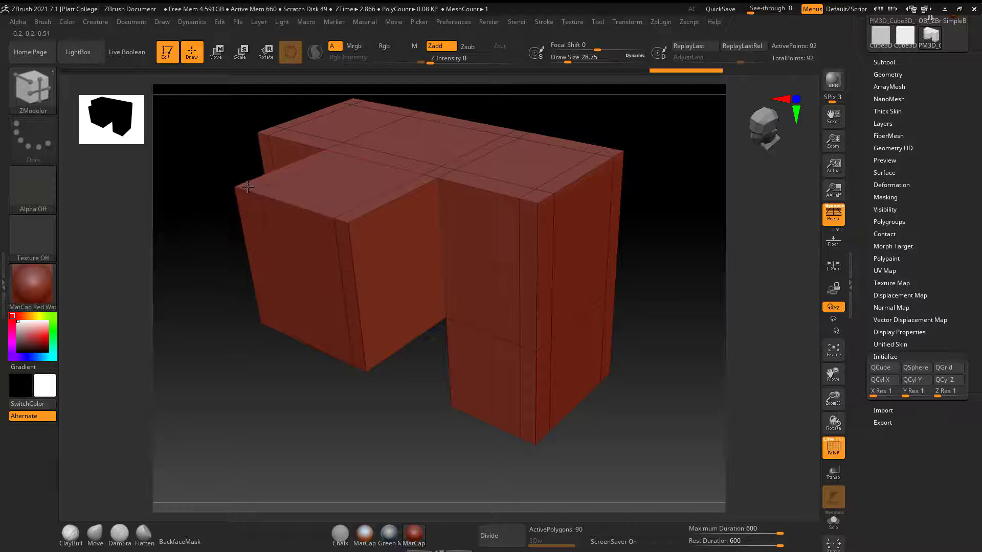
right_click_drag(247, 191, 258, 295)
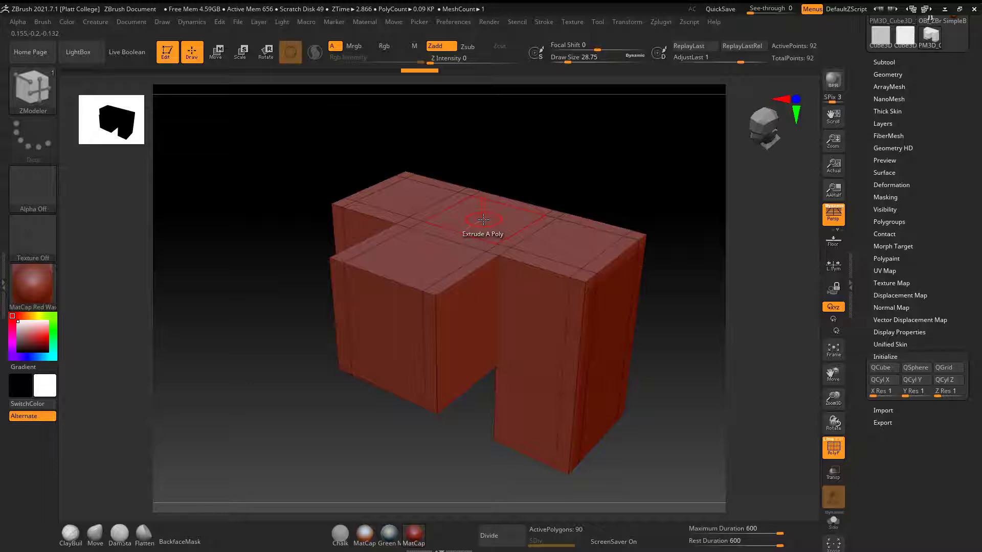
- Try extruding the rear block's middle top face upward as a single poly, and undo the extrusion
key("space")
left_click(372, 209)
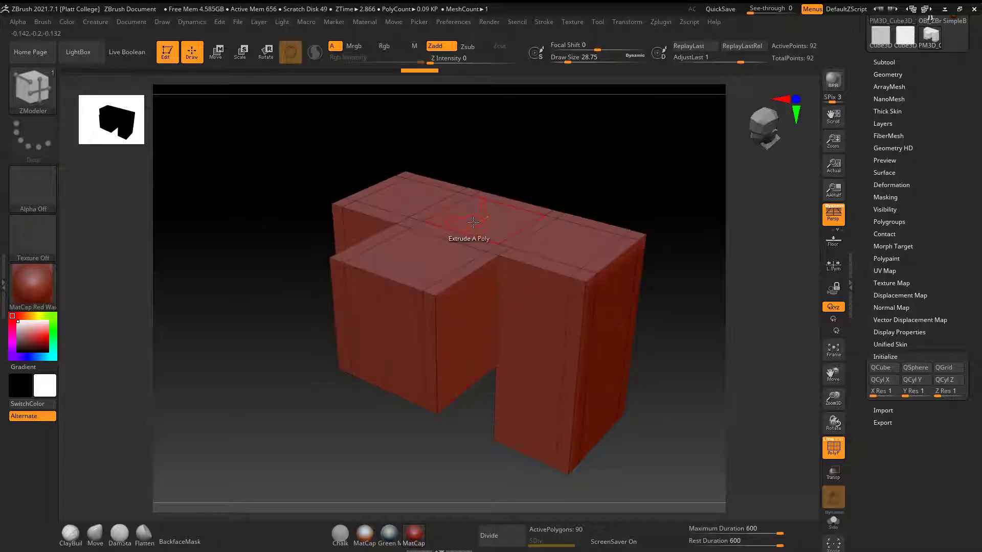
left_click_drag(470, 230, 499, 149)
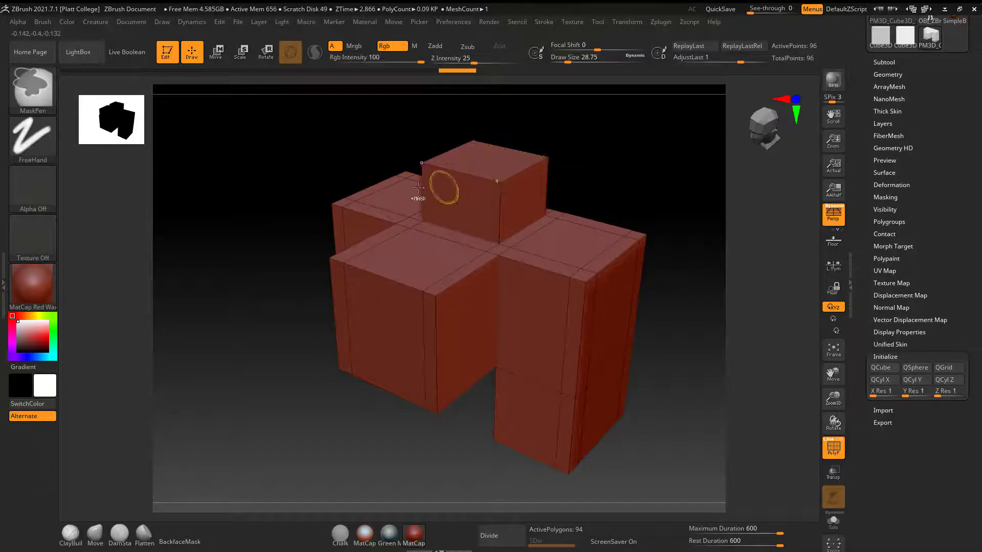
key("ctrl+z")
- Extrude three top faces of the rear block upward, one on each side and one in the middle, as separate raised blocks
left_click_drag(261, 209, 296, 199)
left_click_drag(411, 190, 422, 126)
left_click_drag(578, 148, 508, 184)
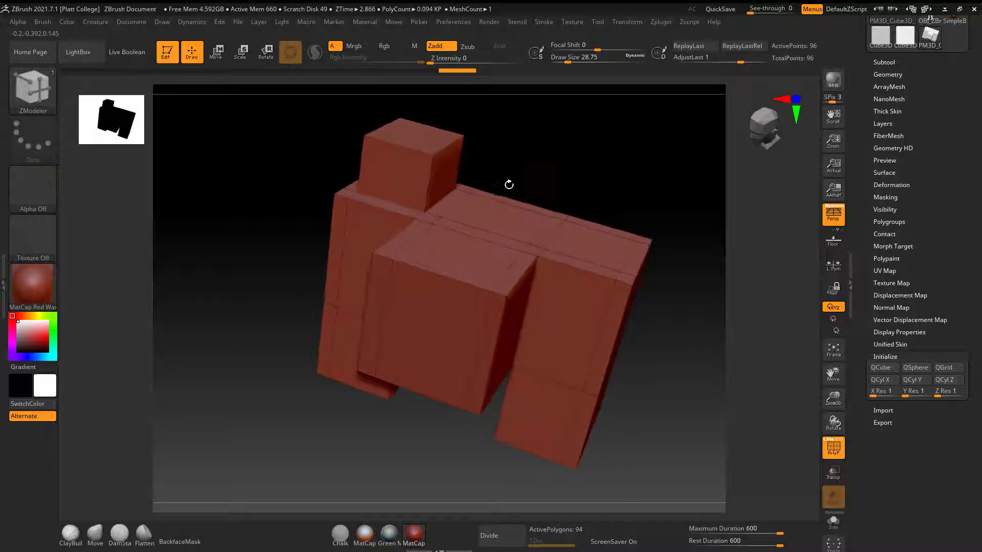
left_click(501, 216)
left_click(586, 238)
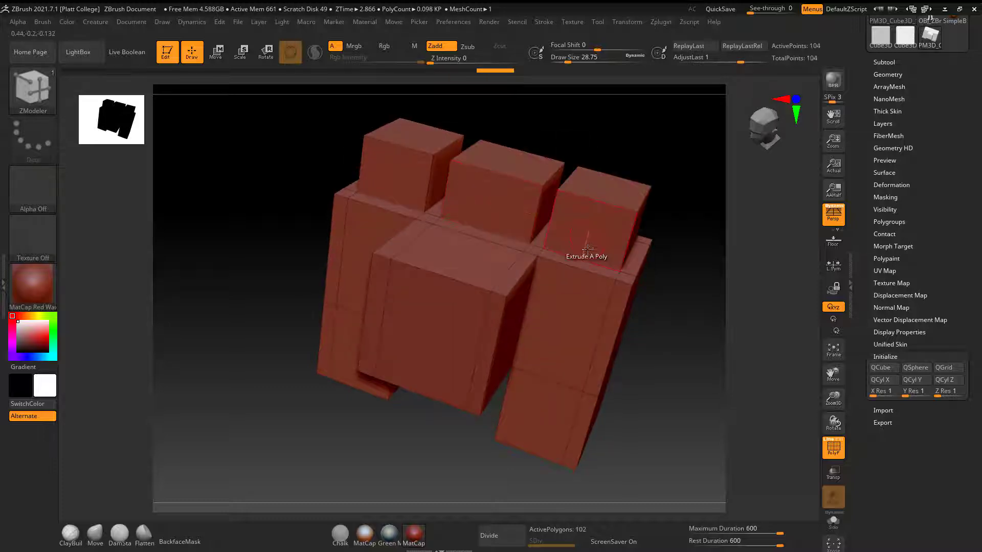
- Extrude the upper outer side face of each side block outward to form two projecting side blocks
left_click_drag(651, 341, 674, 344)
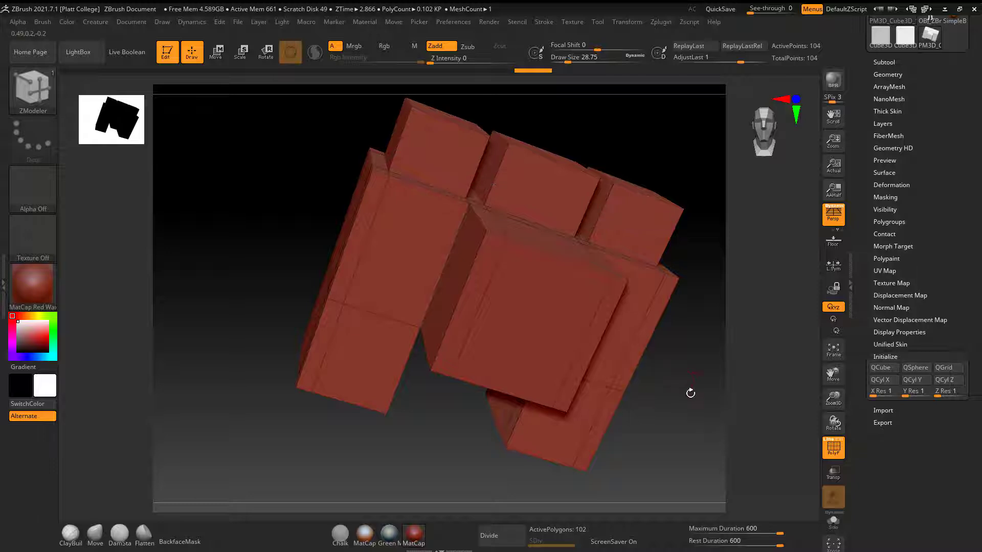
left_click_drag(688, 394, 628, 410)
left_click(604, 337)
left_click_drag(673, 446, 597, 381)
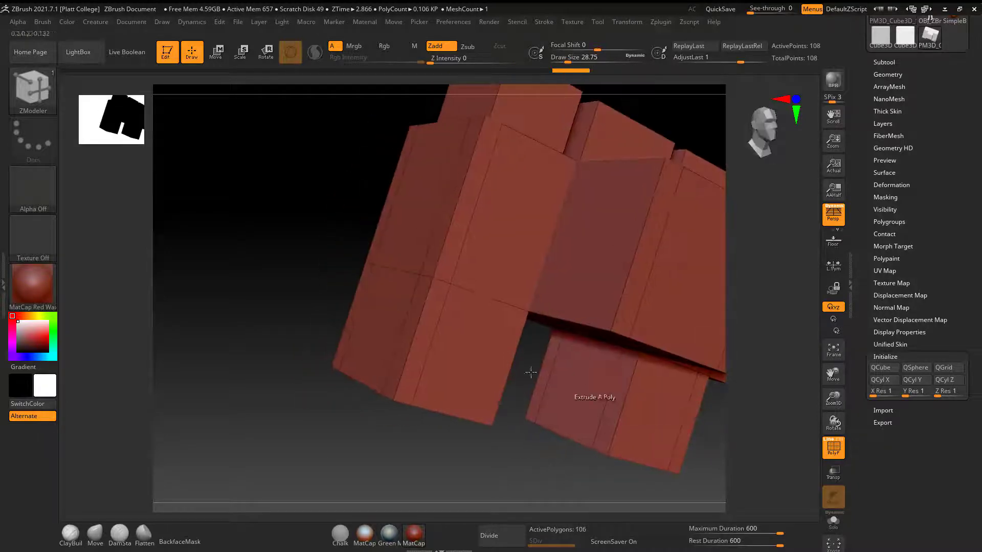
left_click_drag(284, 292, 330, 283)
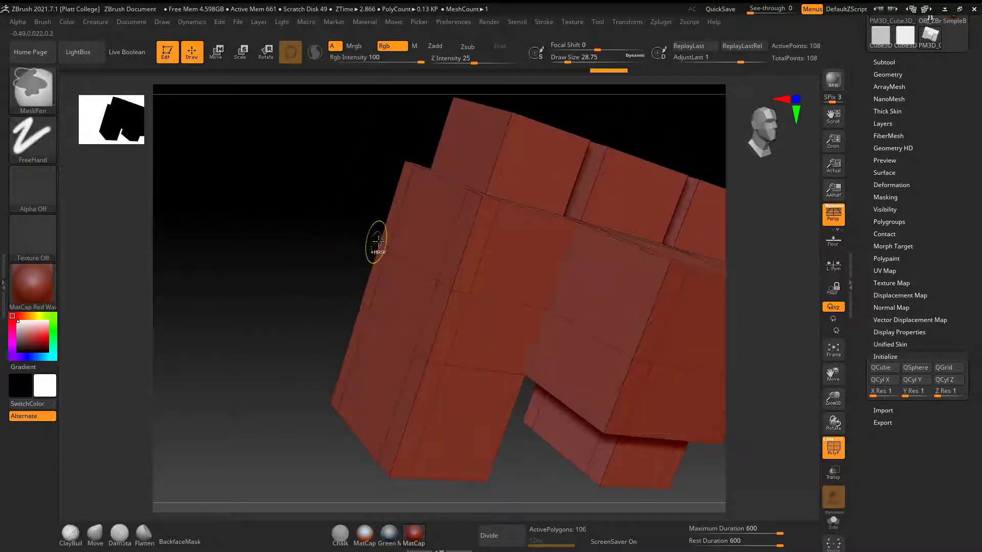
left_click(403, 246)
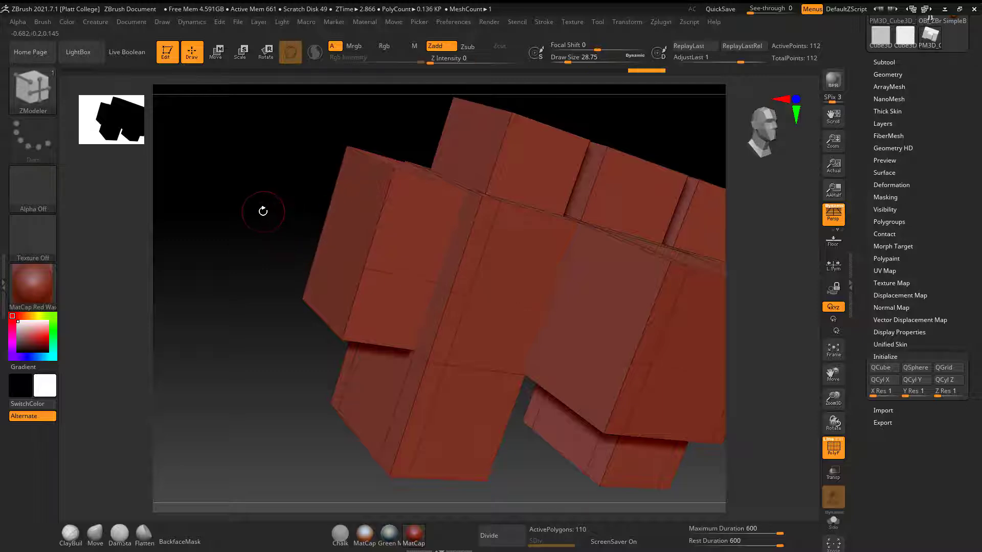
- Review the ZModeler actions available for edges, polygons and points, keeping Insert as the edge action
left_click_drag(263, 213, 340, 232)
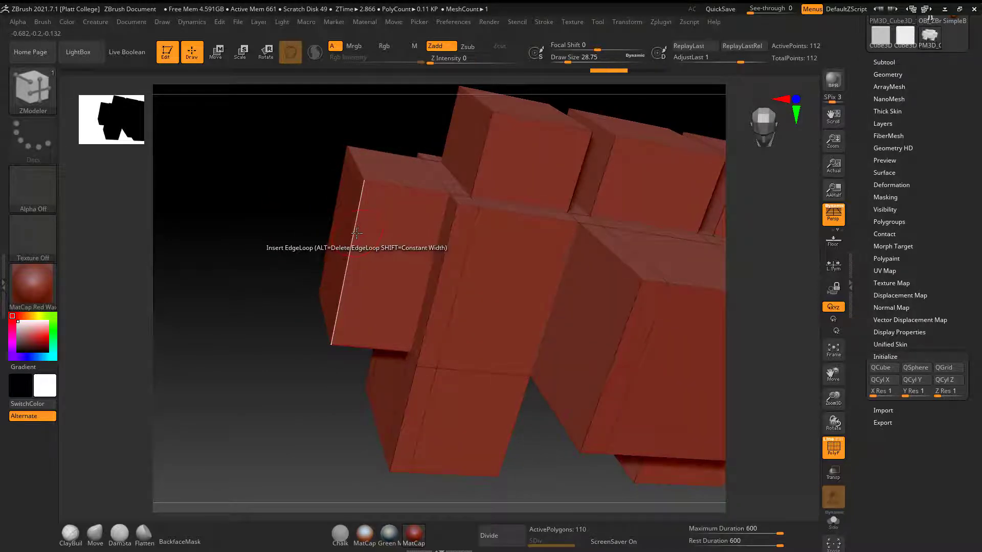
key("space")
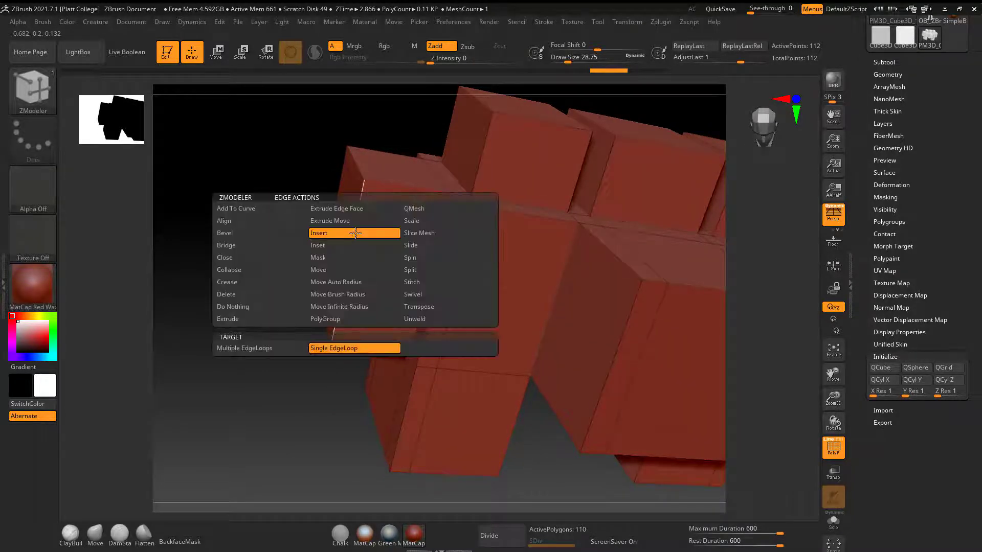
left_click(355, 233)
key("space")
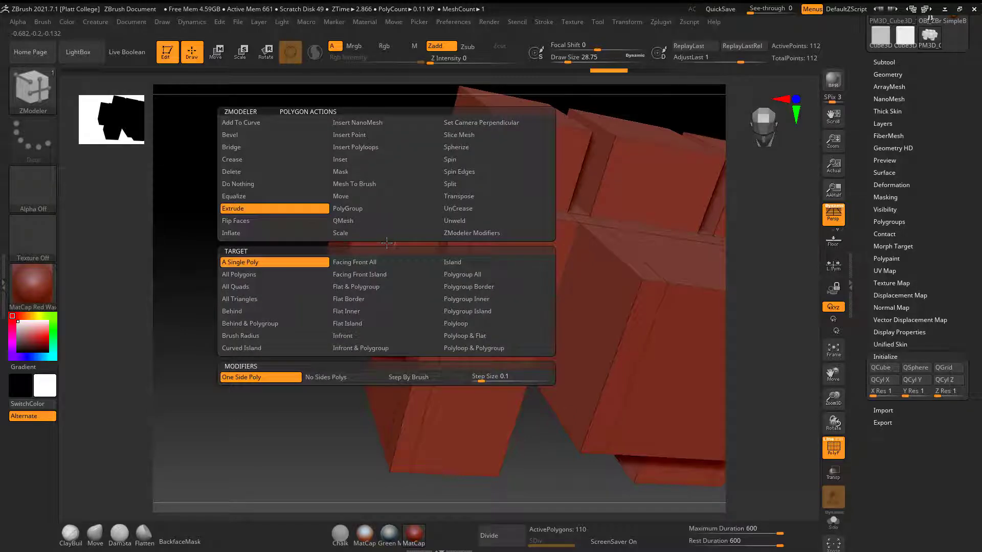
key("space")
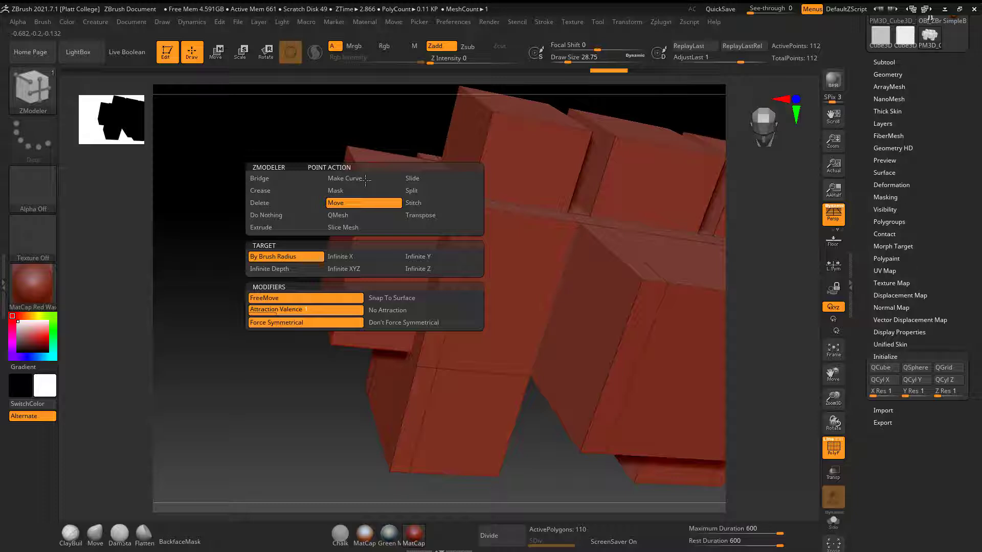
left_click_drag(244, 245, 233, 223)
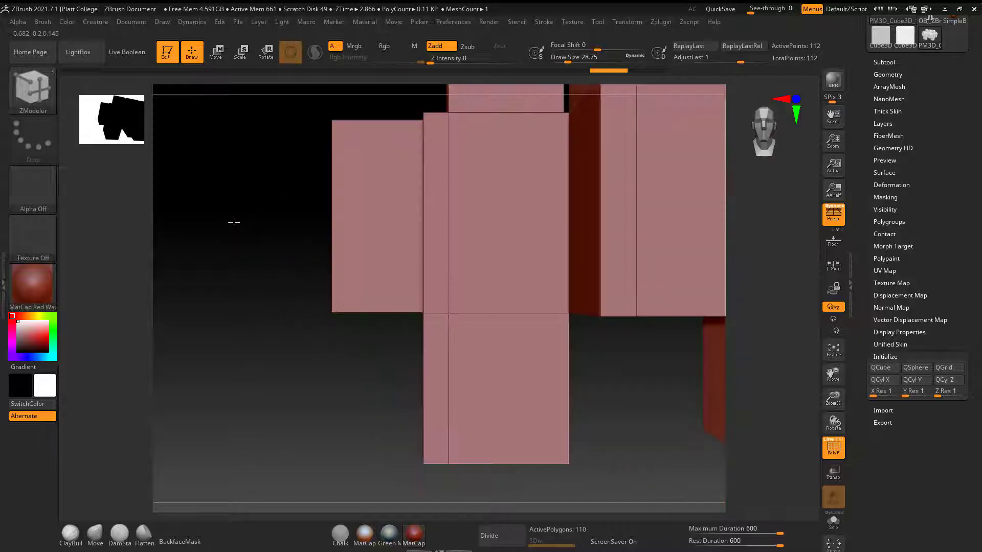
left_click_drag(285, 280, 282, 340)
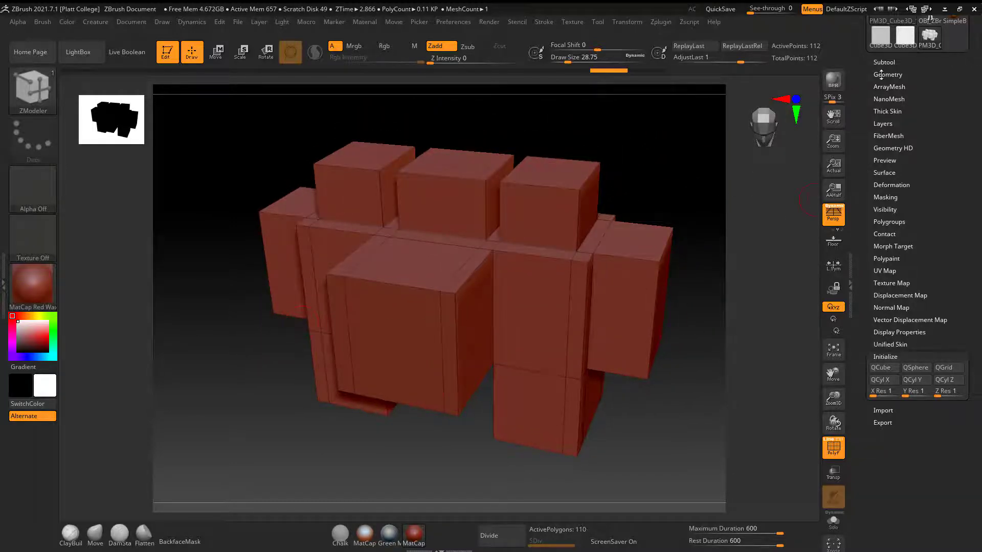
- Divide the block mesh once with smoothing on, and undo the subdivision
left_click_drag(874, 85, 893, 137)
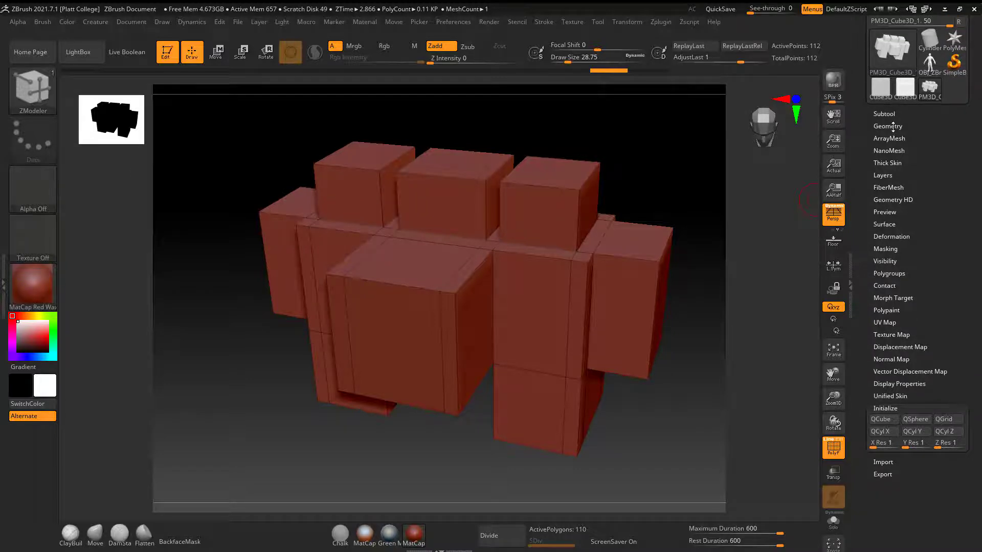
left_click(892, 127)
left_click(890, 218)
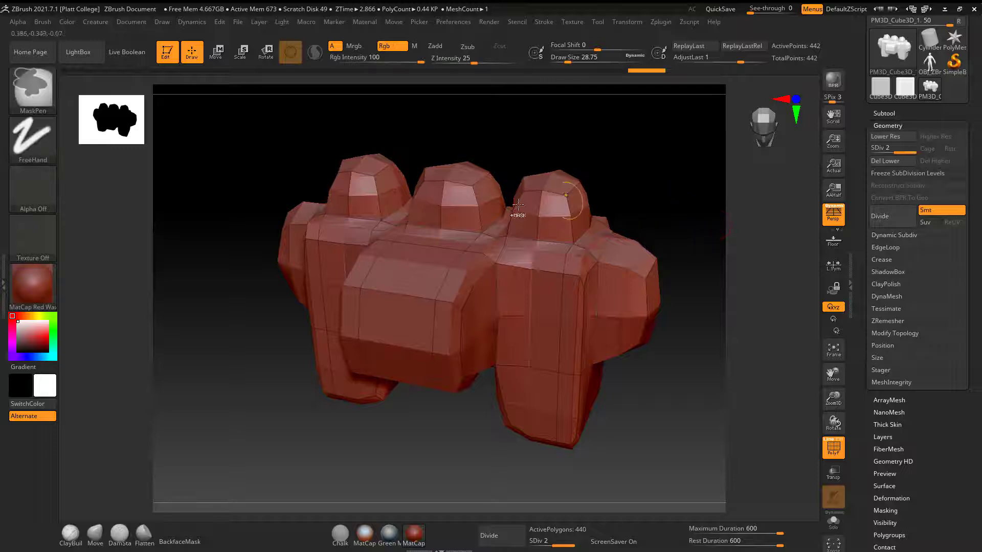
key("shift+d")
- Turn off subdivision smoothing and divide the block mesh to level 2 with its polyframe displayed
left_click(931, 211)
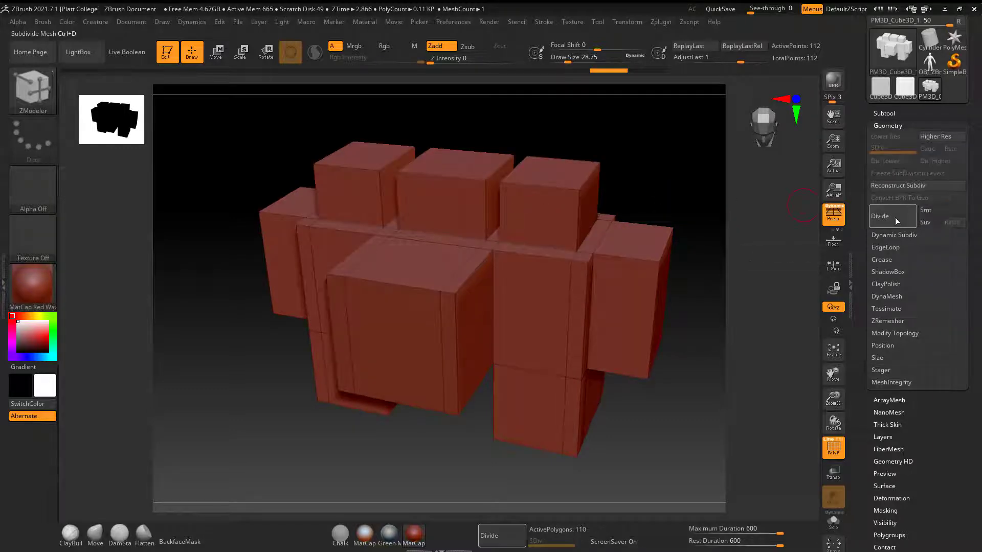
left_click(894, 216)
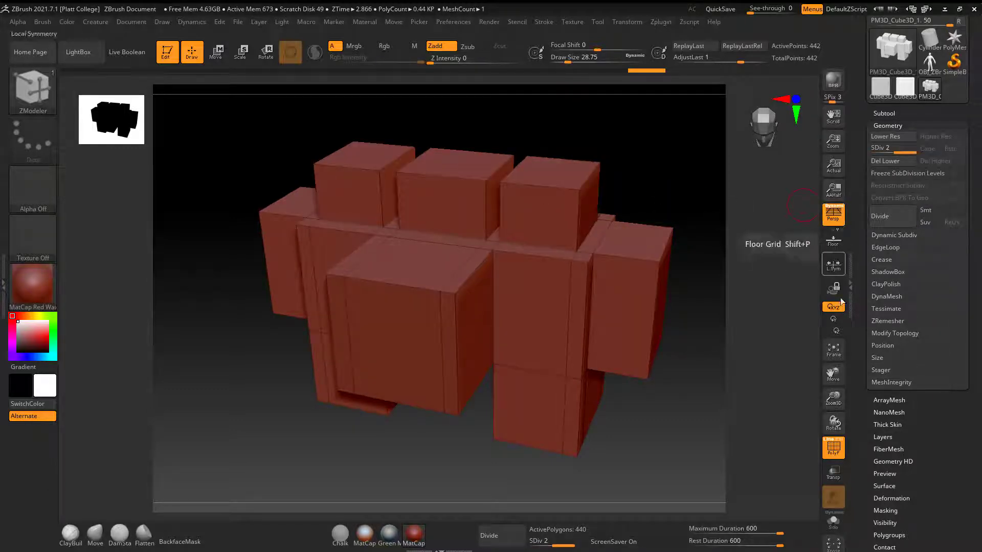
left_click(833, 449)
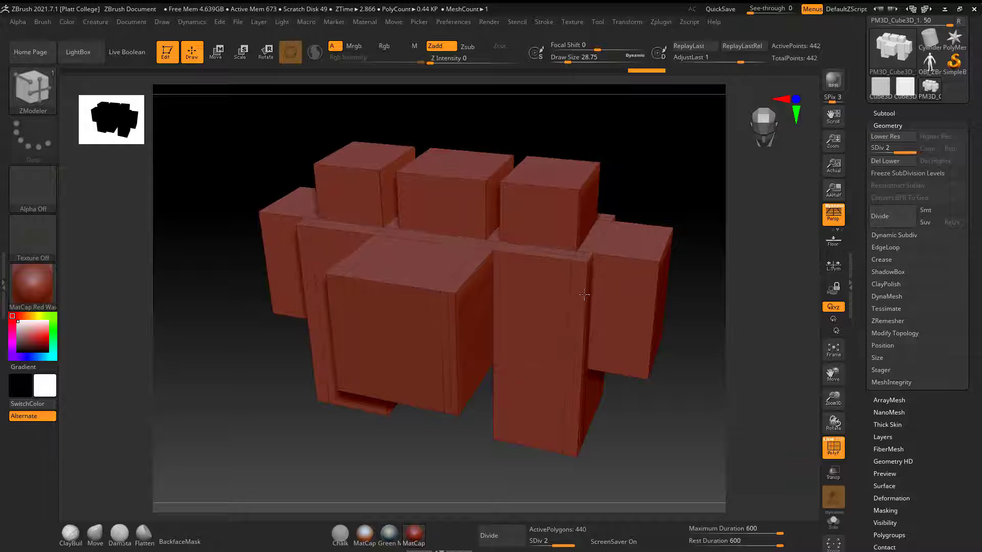
- Try dividing the mesh to level 3 with smoothing on, and undo that subdivision
left_click(926, 212)
left_click(887, 217)
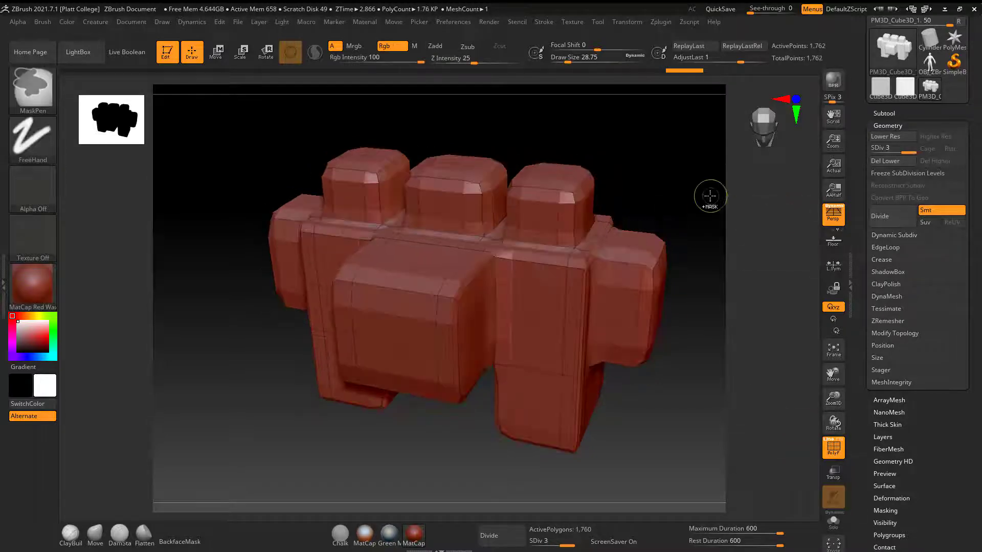
key("ctrl+z")
- Divide the mesh to level 3 with smoothing off and to level 4 with smoothing on, and inspect the bevelled edges
left_click(933, 213)
left_click(915, 218)
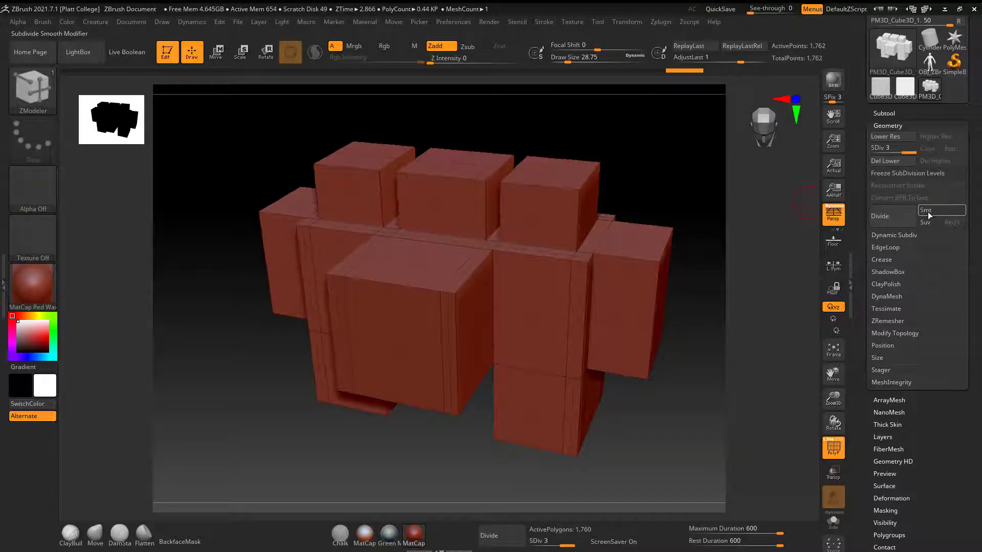
left_click(930, 210)
left_click(879, 215)
mouse_move(660, 151)
left_mouse_down()
mouse_move(658, 140)
mouse_move(679, 132)
mouse_move(645, 141)
left_mouse_up()
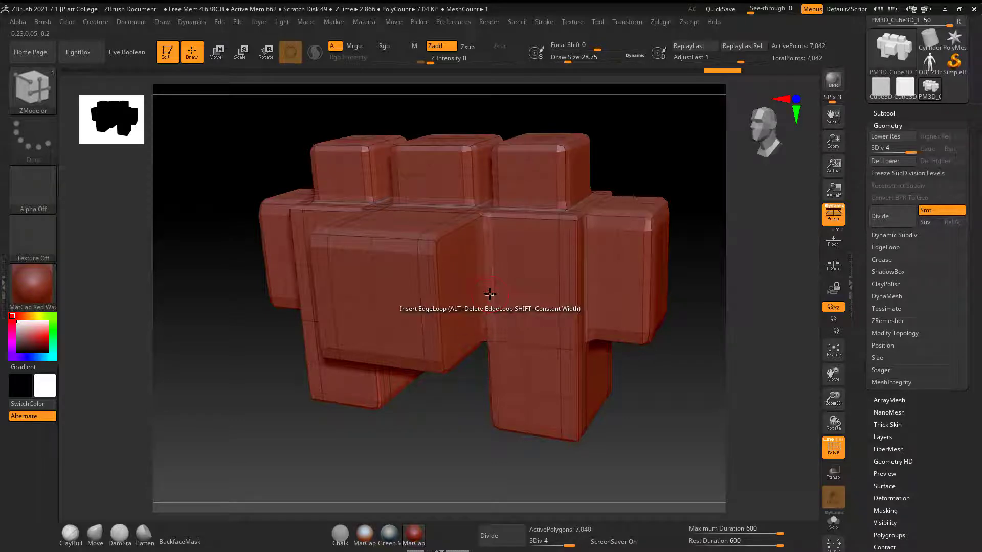
mouse_move(638, 153)
left_mouse_down()
mouse_move(651, 147)
mouse_move(622, 163)
left_mouse_up()
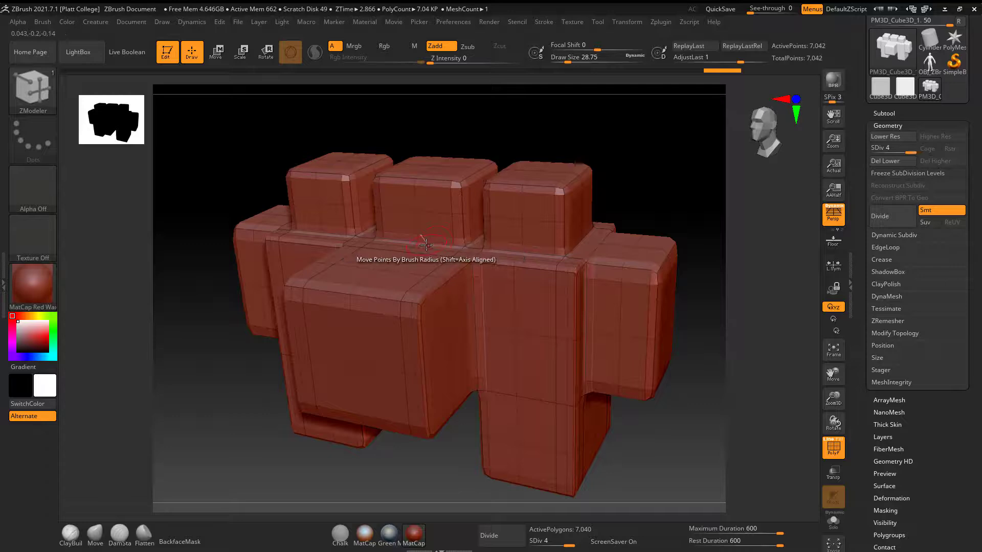
left_click_drag(616, 168, 809, 114)
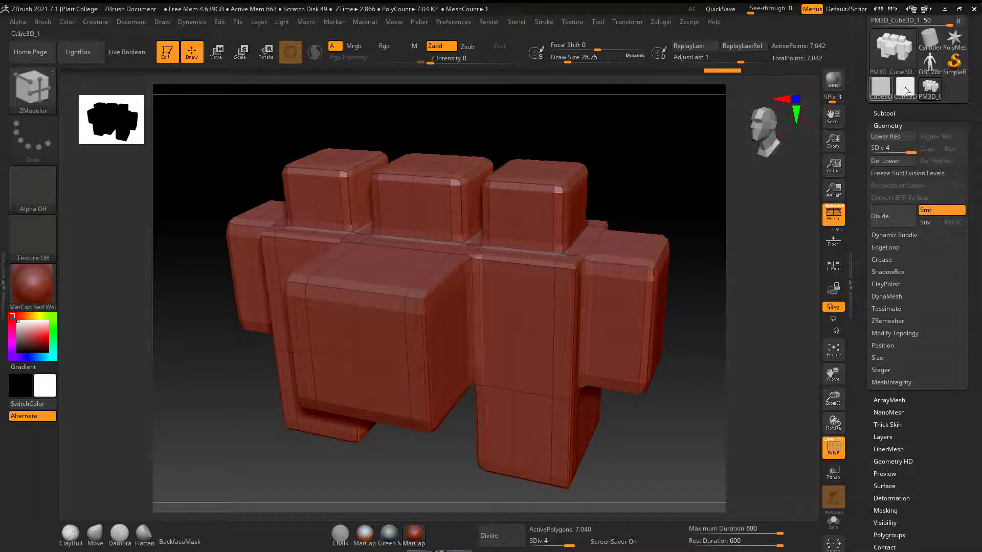
- Switch from the block mesh to the SimpleBrush tool and clear the canvas
left_click(951, 59)
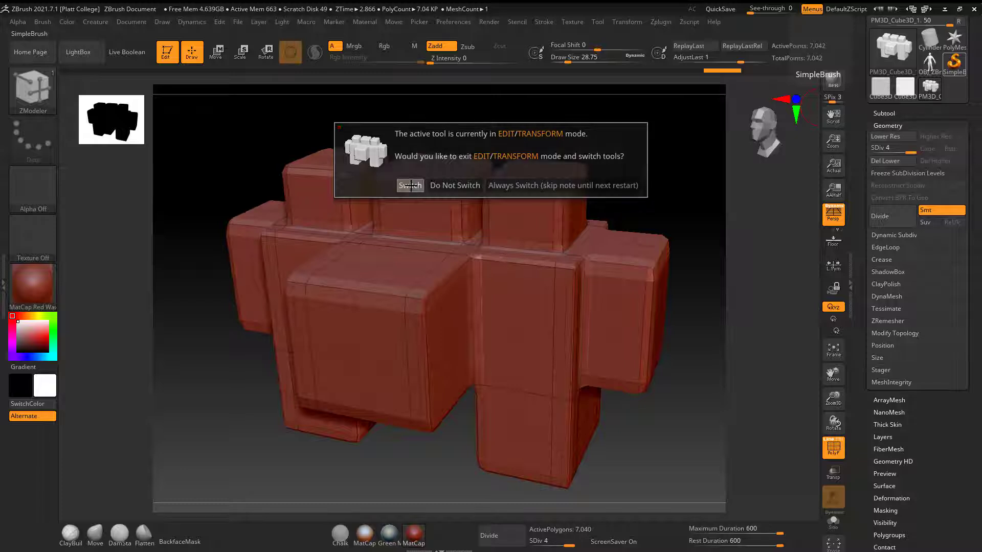
left_click(410, 185)
key("ctrl+n")
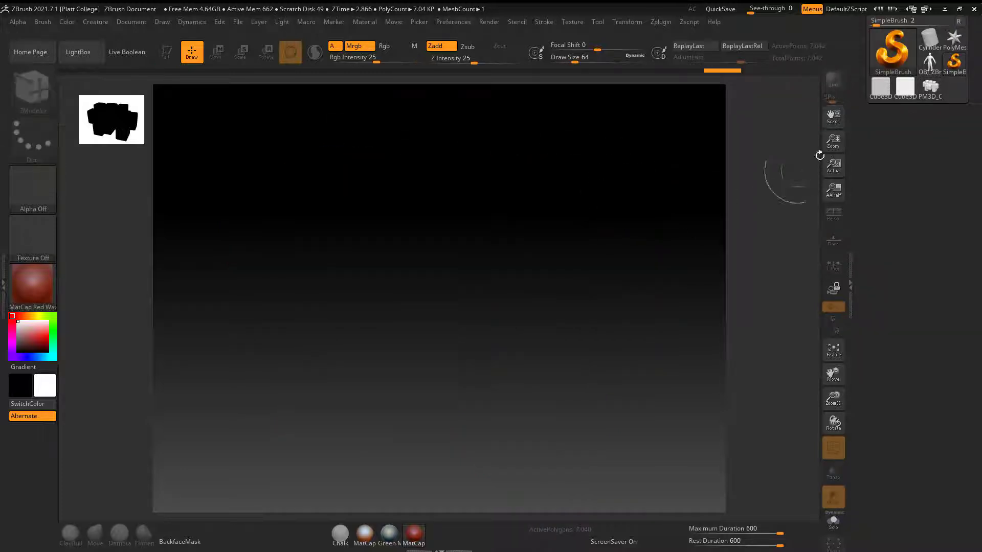
- Choose the Sphere3D primitive, draw a sphere on the canvas and enter Edit mode
left_click_drag(861, 138, 864, 206)
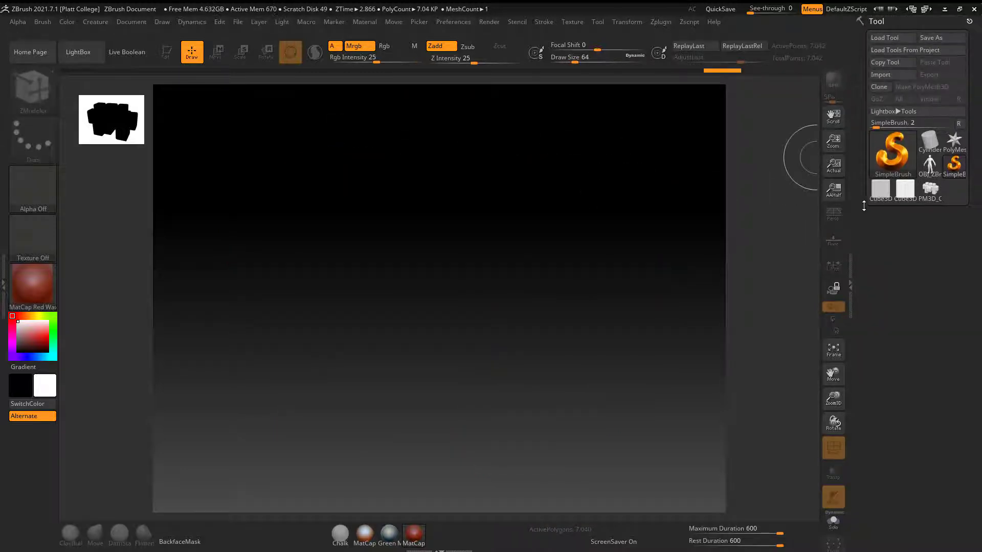
left_click(897, 149)
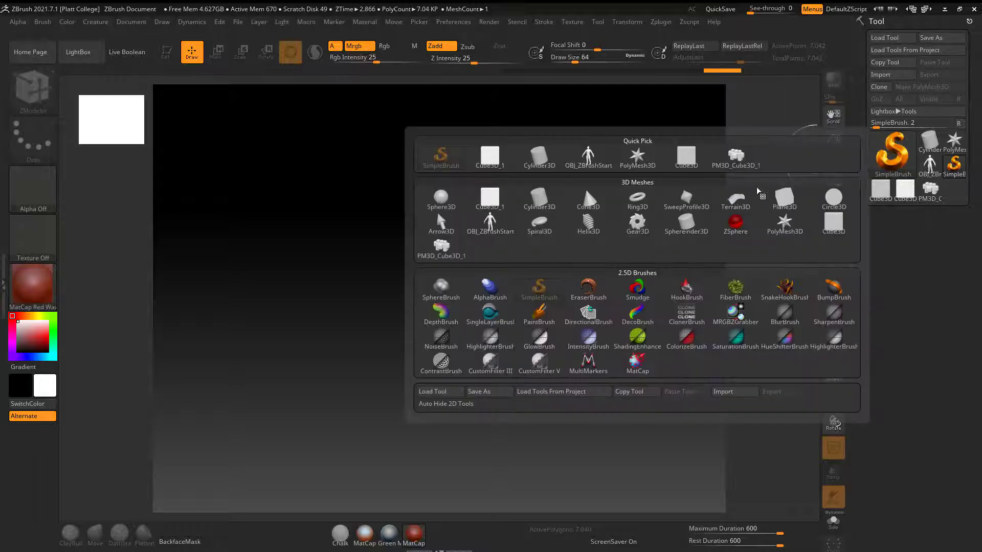
left_click(444, 198)
left_click_drag(432, 245, 328, 180)
left_click(165, 52)
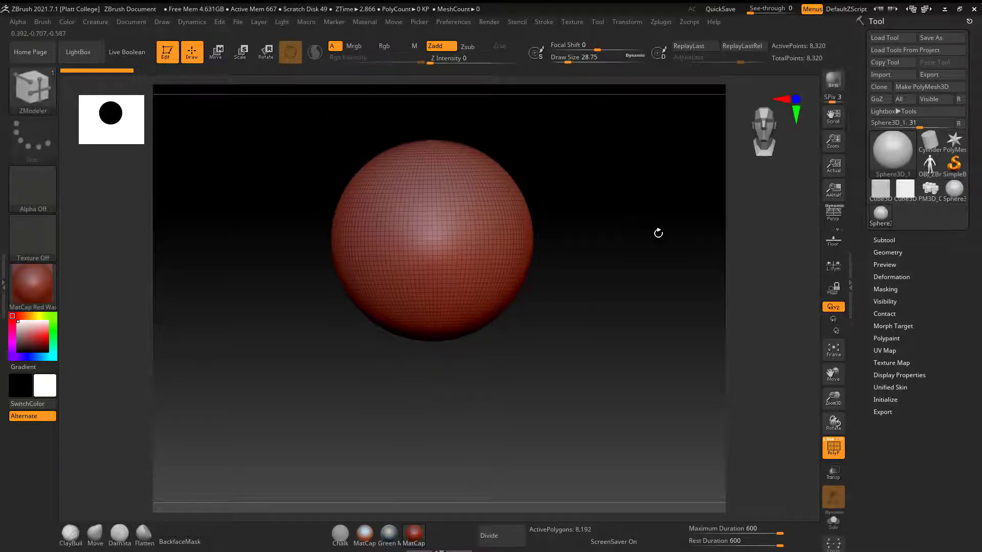
right_click_drag(608, 228, 626, 239, "ctrl")
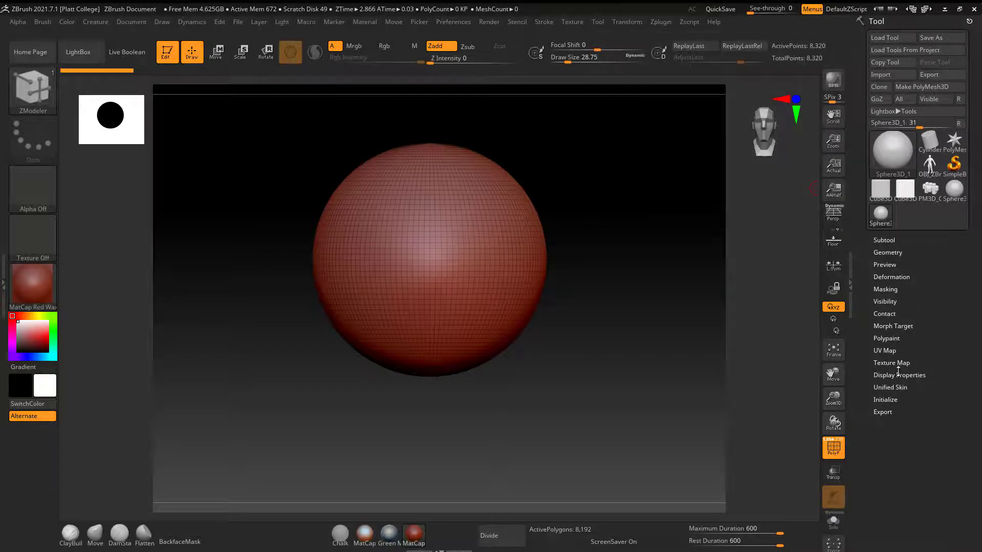
- Set the sphere primitive's Unified Skin resolution to 160
left_click(888, 388)
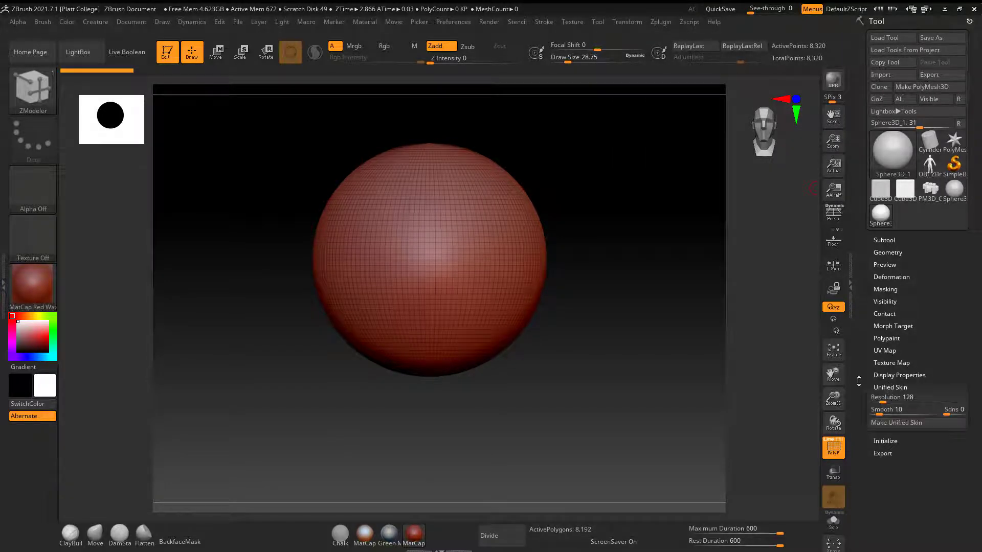
left_click(856, 398)
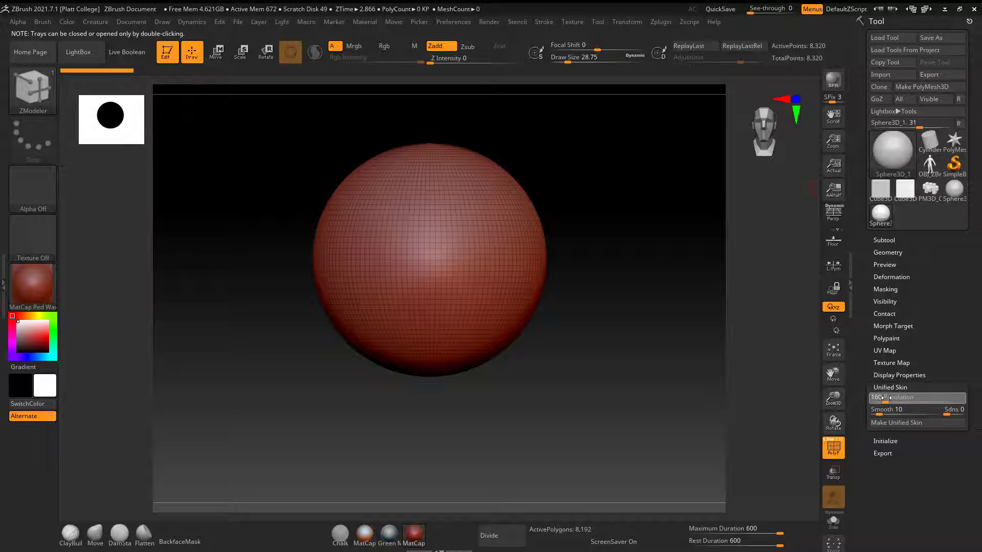
left_click(887, 397)
left_click_drag(650, 259, 544, 262)
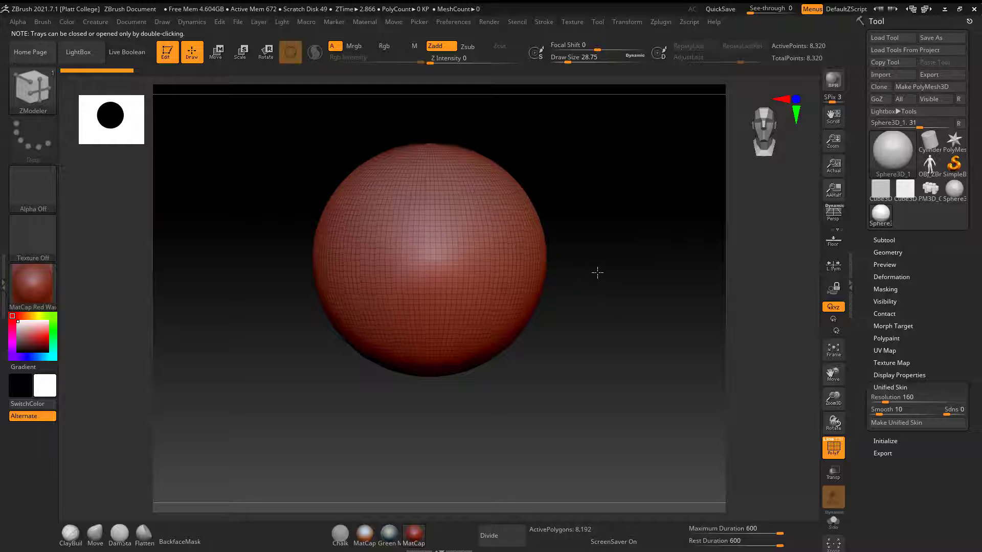
- Convert the sphere primitive to a PolyMesh3D and switch to the Move brush
left_click(917, 88)
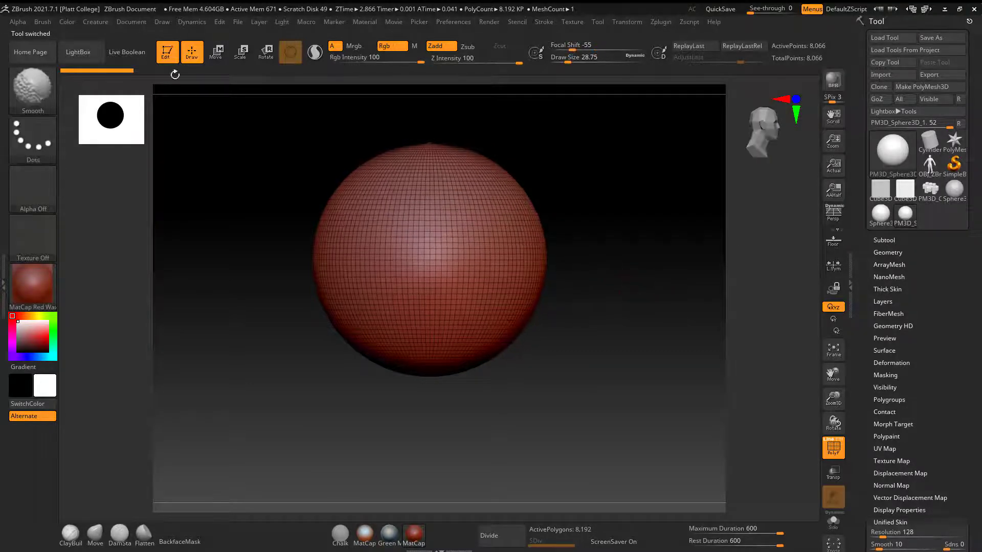
left_click(34, 88)
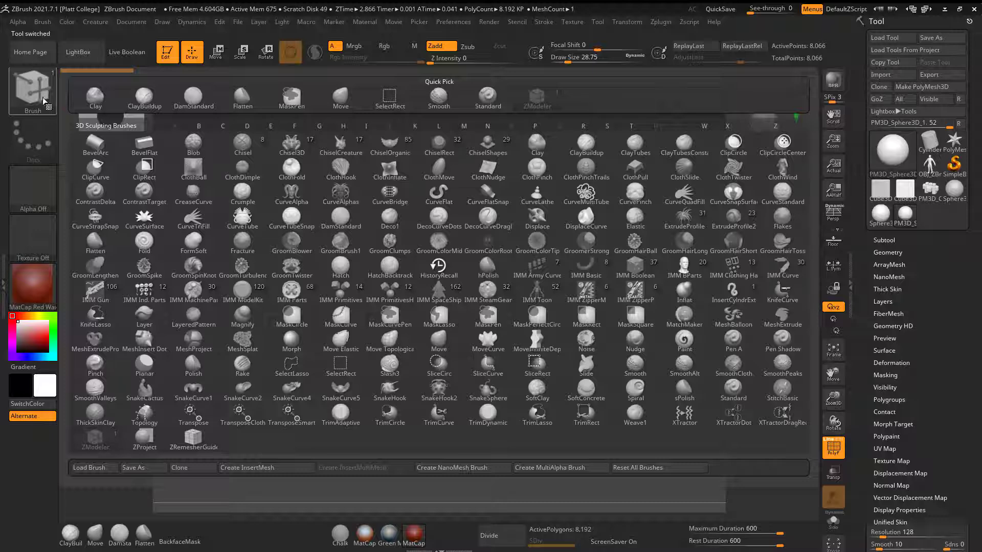
left_click(89, 438)
left_click(35, 95)
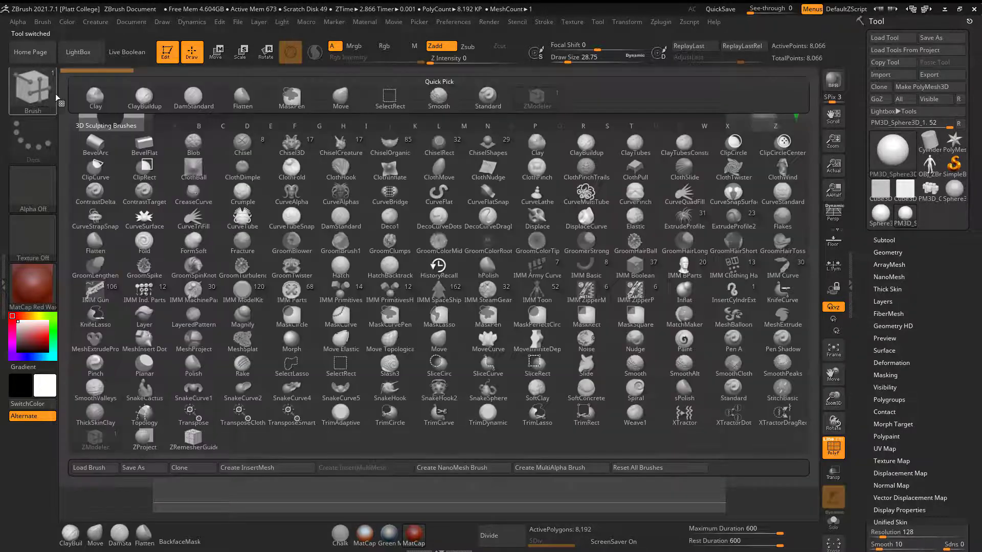
left_click(351, 100)
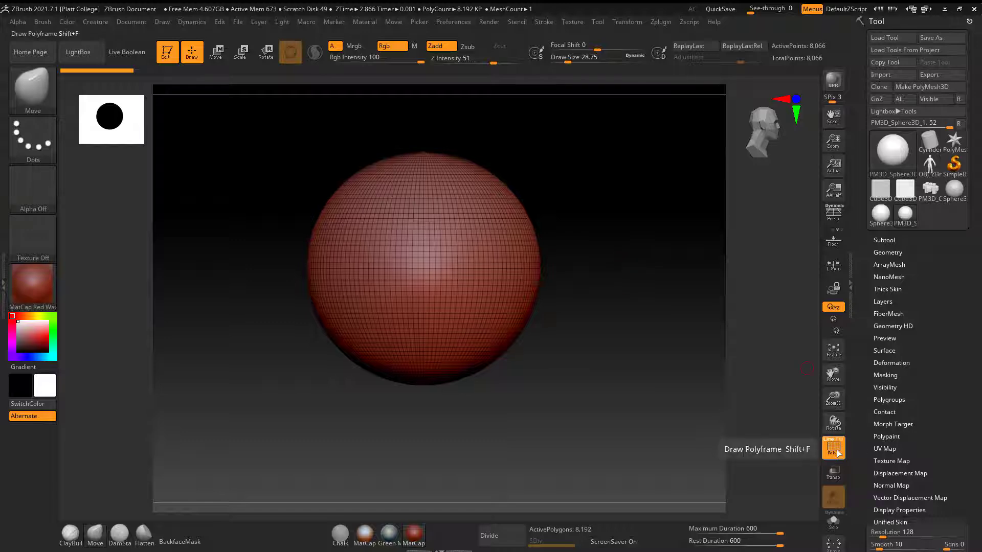
left_click_drag(595, 267, 703, 270)
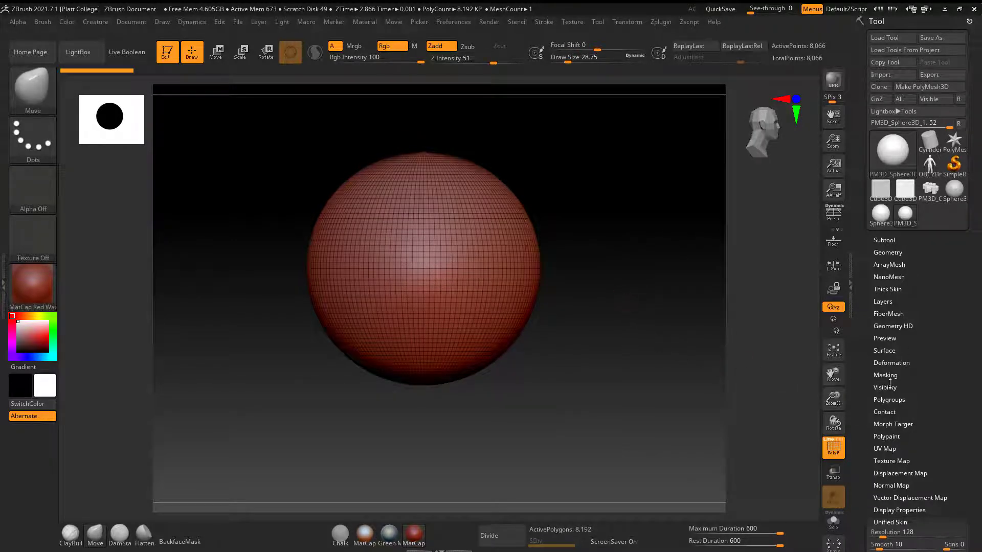
- Open the DynaMesh settings under Geometry and set the Move brush's draw size to about 305
left_click(890, 252)
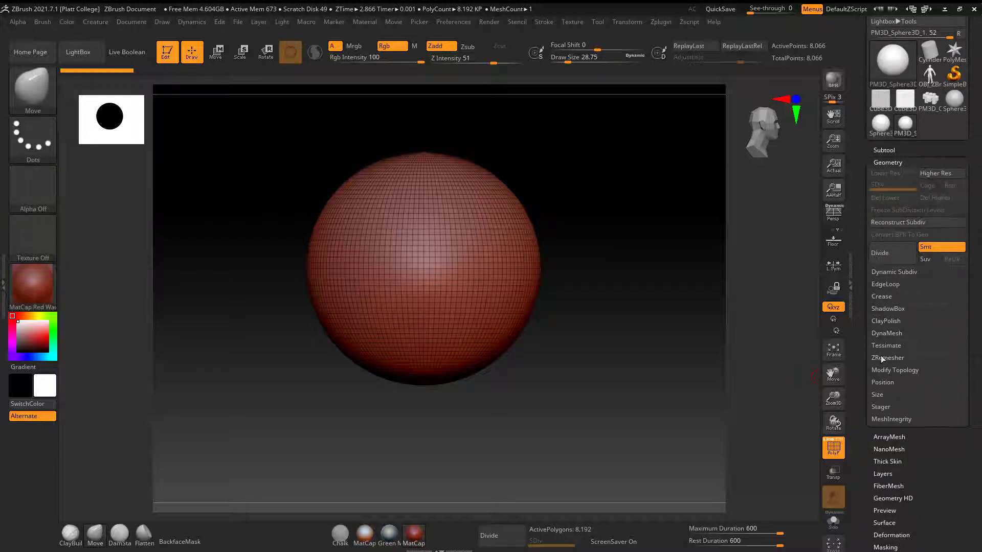
left_click(885, 333)
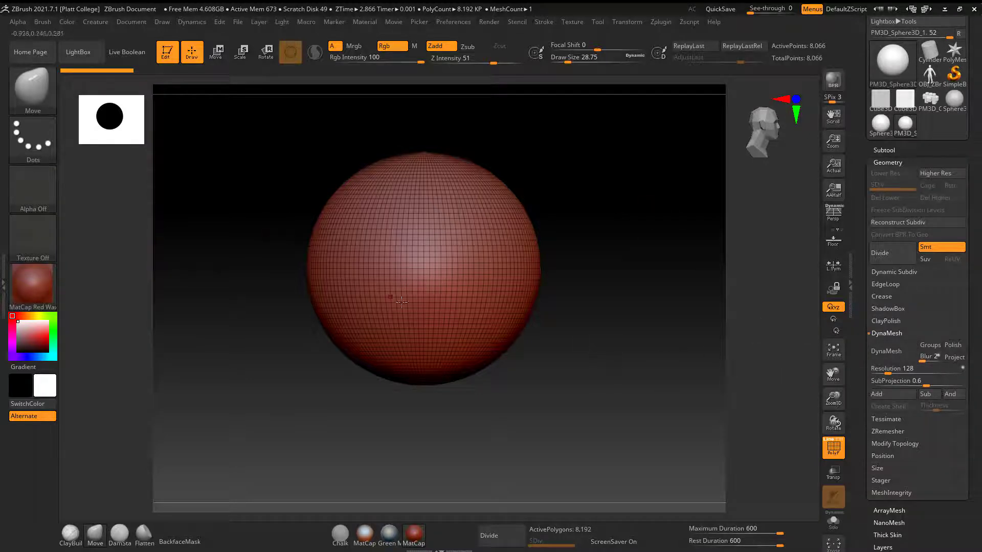
key("space")
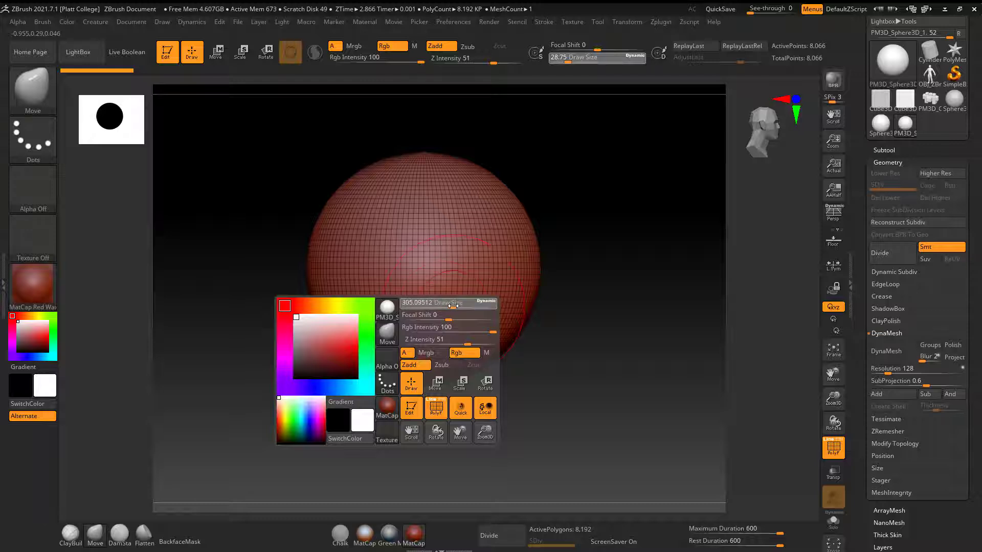
left_click_drag(578, 343, 510, 335)
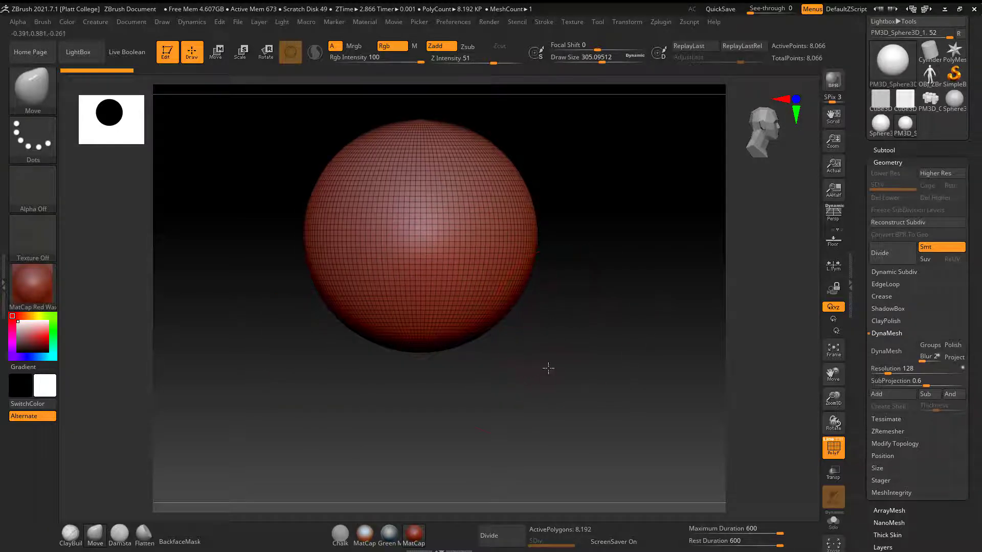
- Try pulling the sphere's underside down, raise the draw size to about 484, and undo the pull
left_click_drag(548, 368, 494, 342, "shift")
mouse_move(423, 342)
left_mouse_down()
mouse_move(420, 405)
mouse_move(436, 427)
left_mouse_up()
key("space")
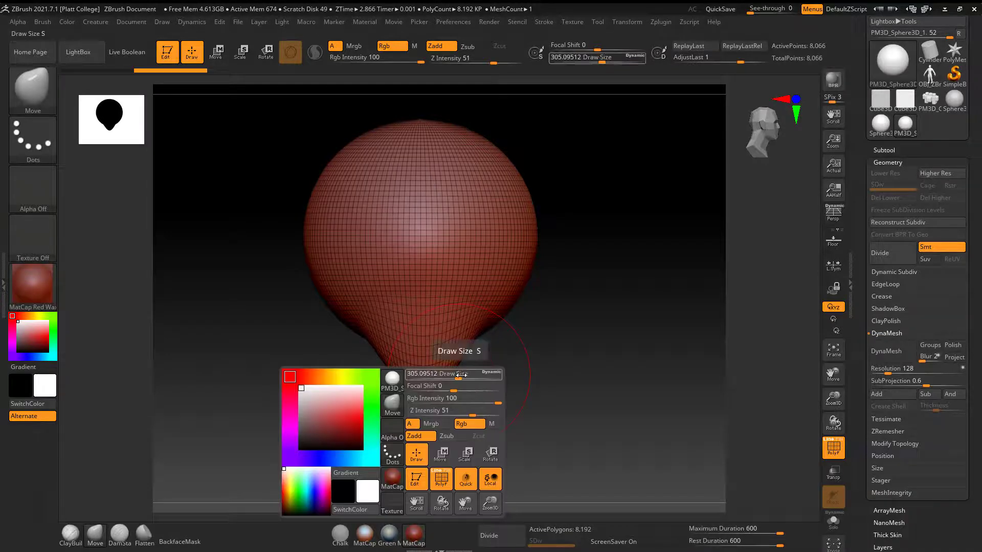
left_click_drag(461, 374, 478, 375)
key("ctrl")
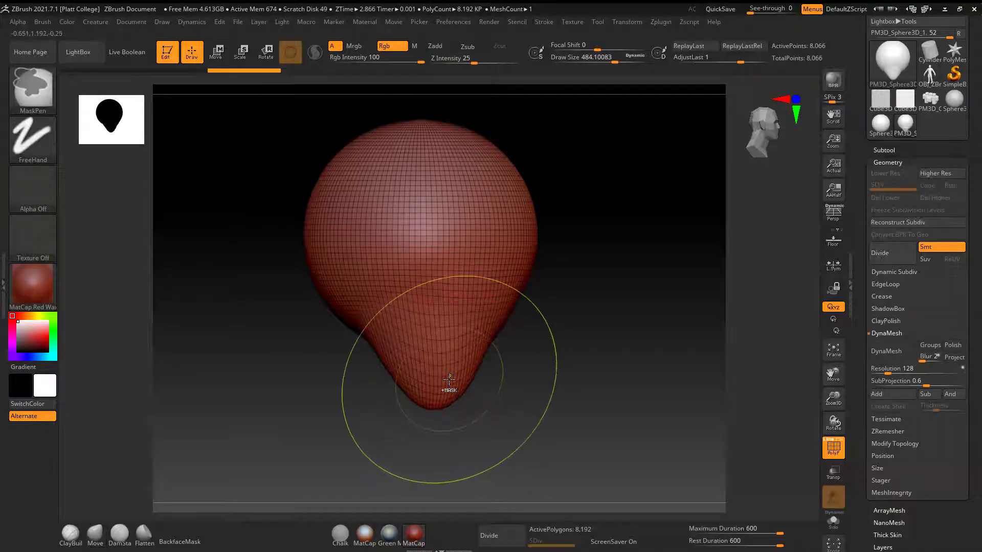
key("ctrl+z")
left_click_drag(557, 338, 517, 342)
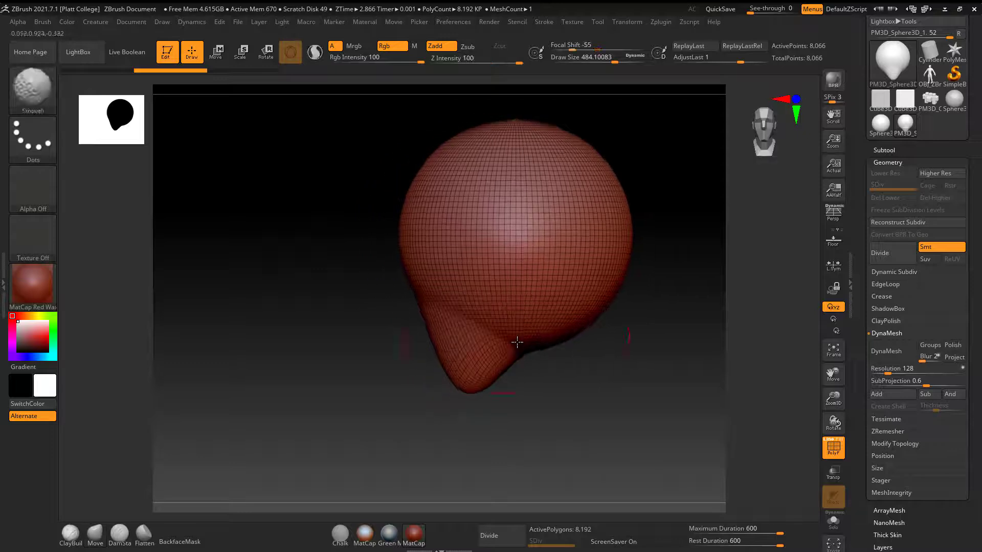
key("ctrl+z")
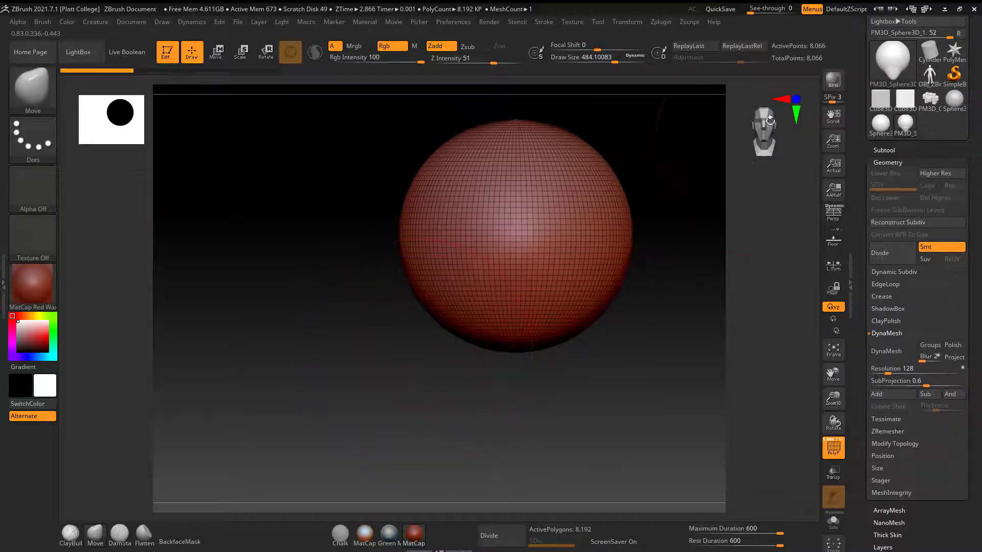
- Pull the sphere's underside down symmetrically into a chin and the start of a neck with the Move brush
left_click_drag(701, 239, 622, 250, "alt")
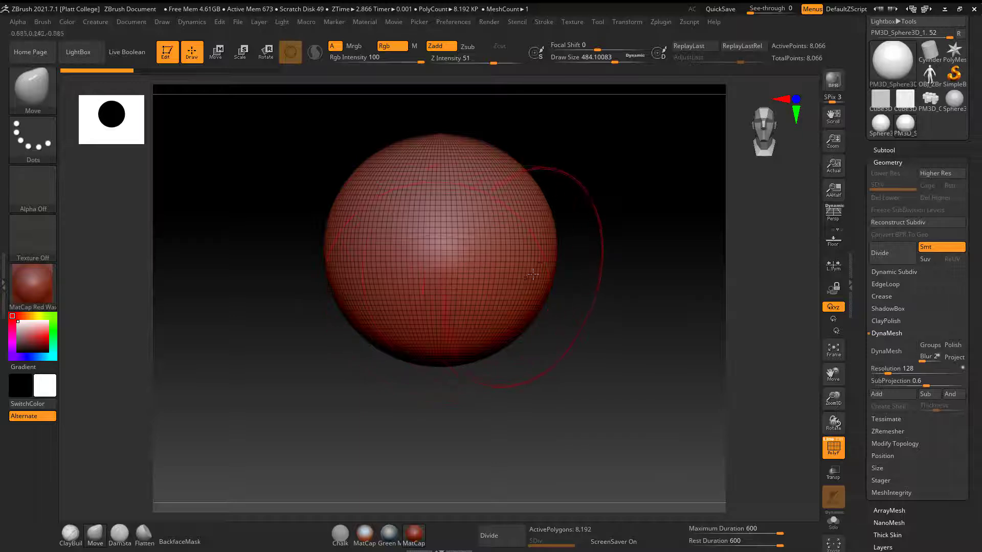
left_click_drag(466, 307, 464, 369)
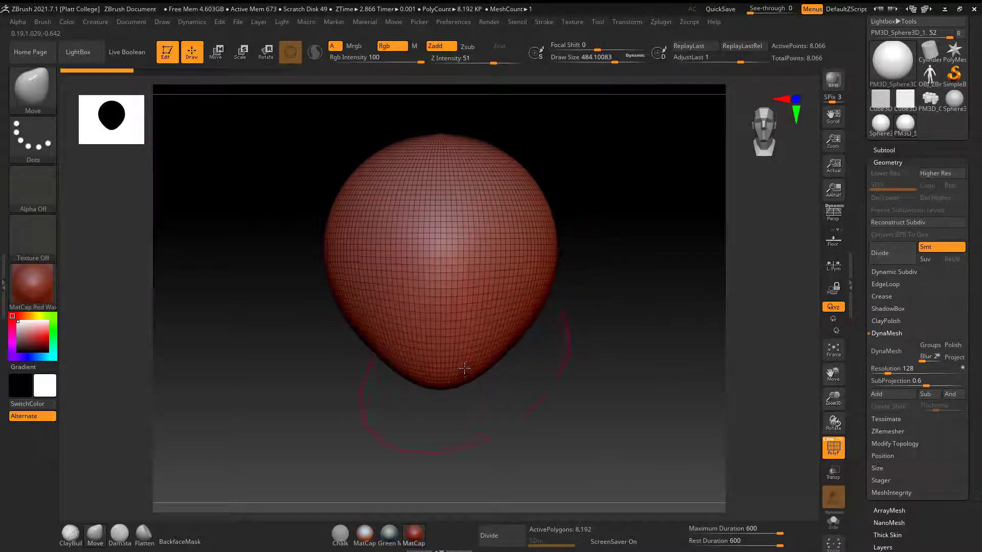
mouse_move(607, 370)
left_mouse_down()
mouse_move(588, 363)
mouse_move(632, 376)
mouse_move(635, 398)
left_mouse_up()
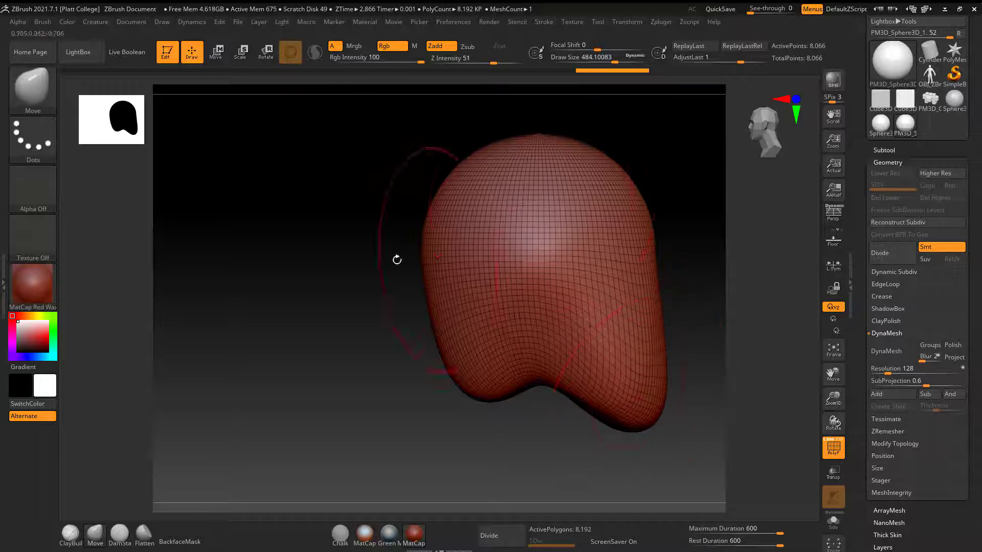
left_click_drag(396, 260, 361, 285)
mouse_move(404, 312)
left_mouse_down()
mouse_move(397, 348)
mouse_move(441, 302)
mouse_move(562, 358)
mouse_move(537, 314)
mouse_move(487, 366)
mouse_move(536, 321)
mouse_move(460, 276)
mouse_move(424, 286)
mouse_move(415, 373)
left_mouse_up()
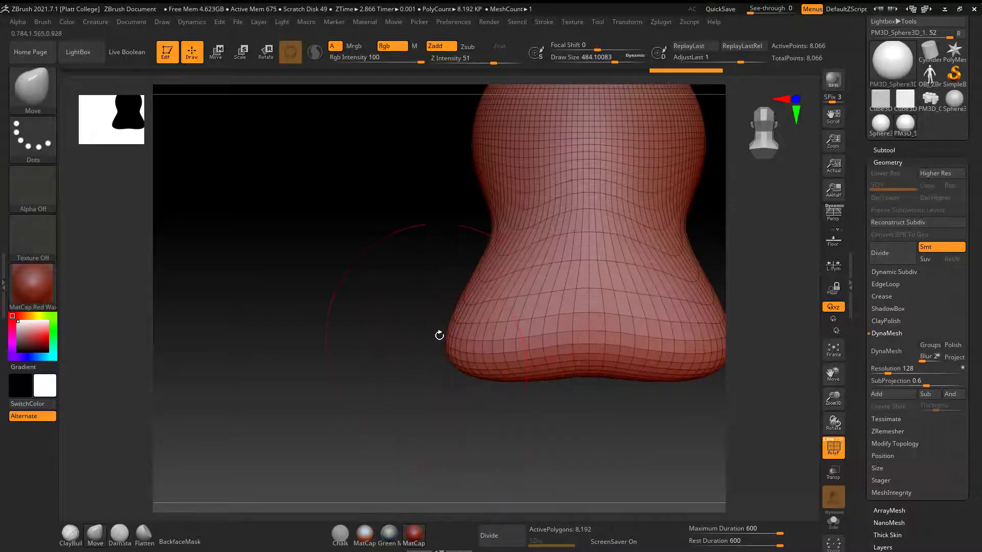
- Stretch the neck base down and outward into rough shoulders and a chest with the Move brush
mouse_move(439, 336)
left_mouse_down()
mouse_move(353, 353)
mouse_move(509, 359)
mouse_move(621, 409)
mouse_move(665, 332)
mouse_move(636, 348)
mouse_move(702, 282)
mouse_move(581, 297)
left_mouse_up()
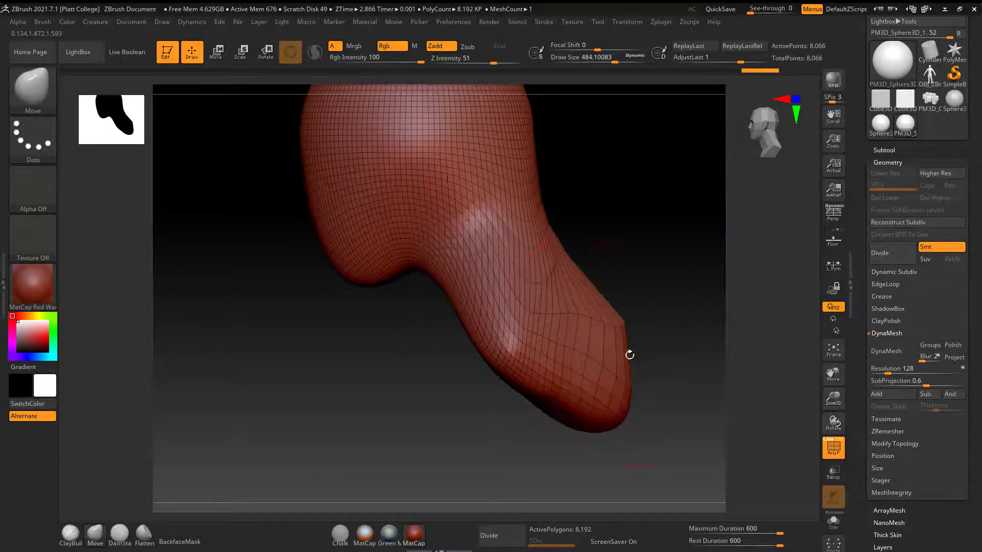
left_click_drag(630, 355, 651, 351)
left_click_drag(659, 261, 605, 225)
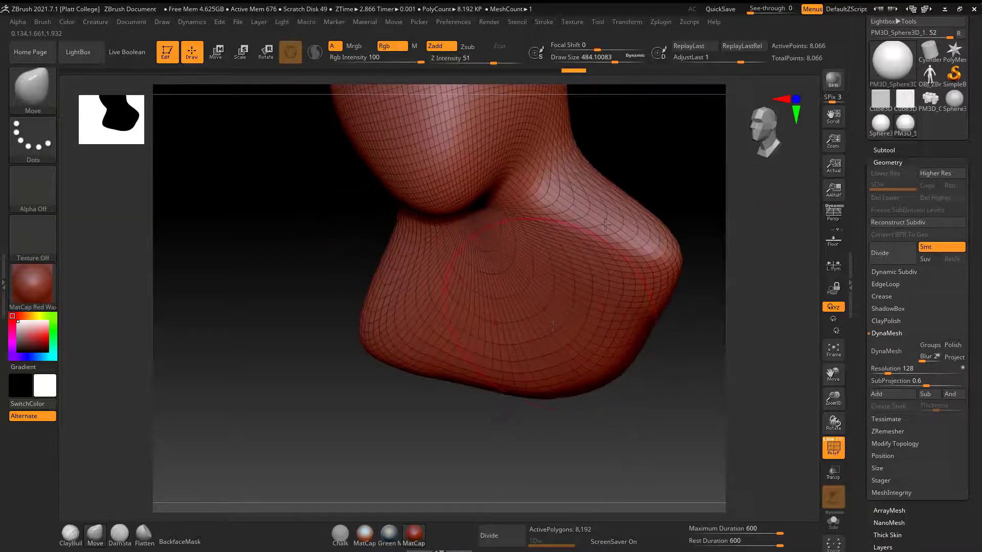
left_click_drag(378, 369, 389, 345)
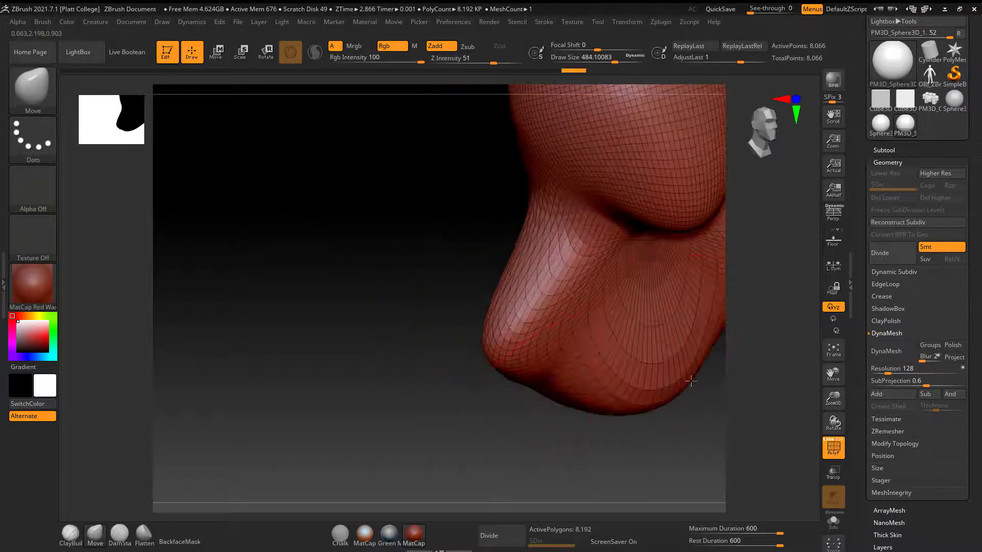
mouse_move(421, 309)
left_mouse_down()
mouse_move(436, 311)
mouse_move(226, 288)
mouse_move(583, 344)
mouse_move(489, 315)
mouse_move(512, 367)
left_mouse_up()
mouse_move(665, 358)
left_mouse_down()
mouse_move(588, 358)
mouse_move(606, 335)
mouse_move(634, 328)
left_mouse_up()
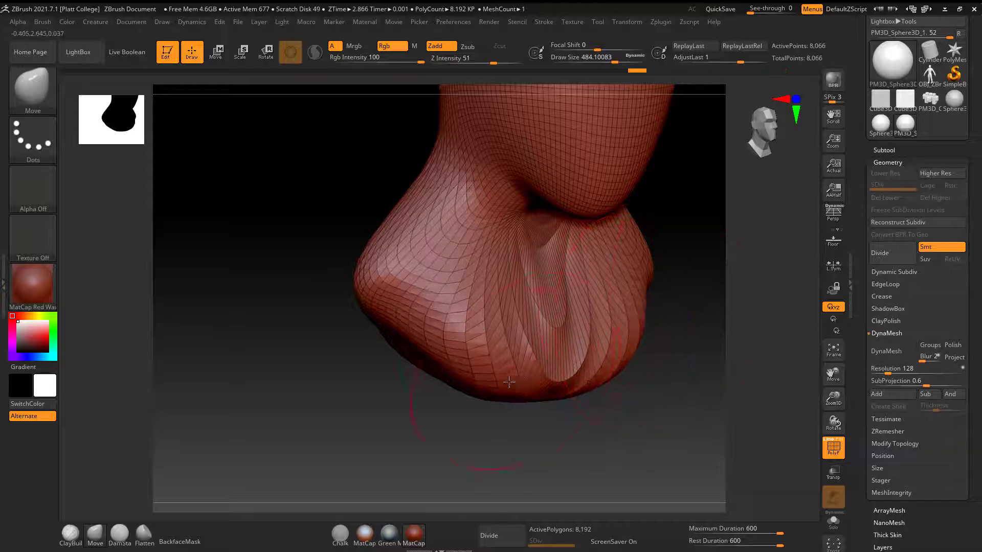
mouse_move(351, 368)
left_mouse_down("shift")
mouse_move(380, 386)
mouse_move(247, 399)
mouse_move(629, 384)
mouse_move(641, 421)
mouse_move(636, 398)
left_mouse_up("shift")
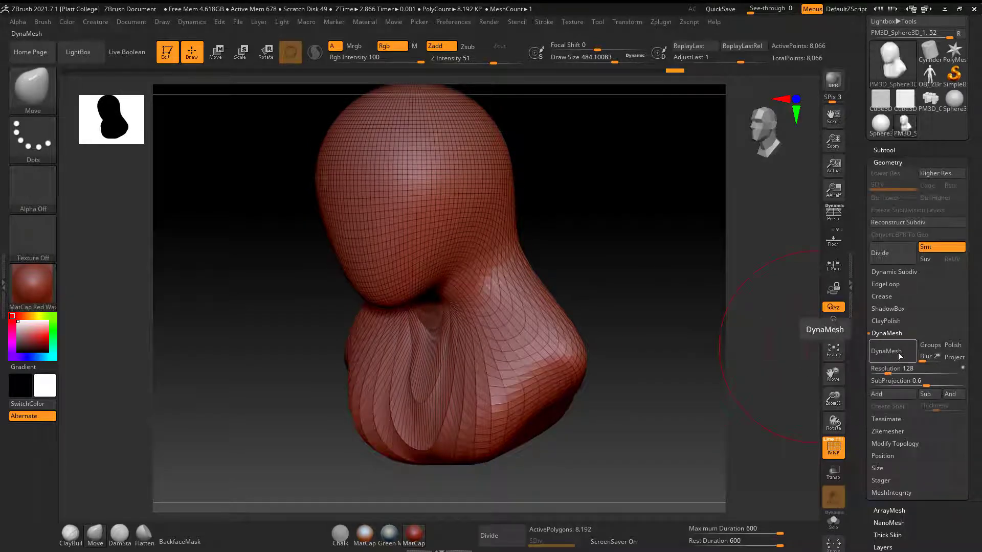
- Remesh the stretched bust with DynaMesh at resolution 128 and inspect the chest area
left_click(898, 352)
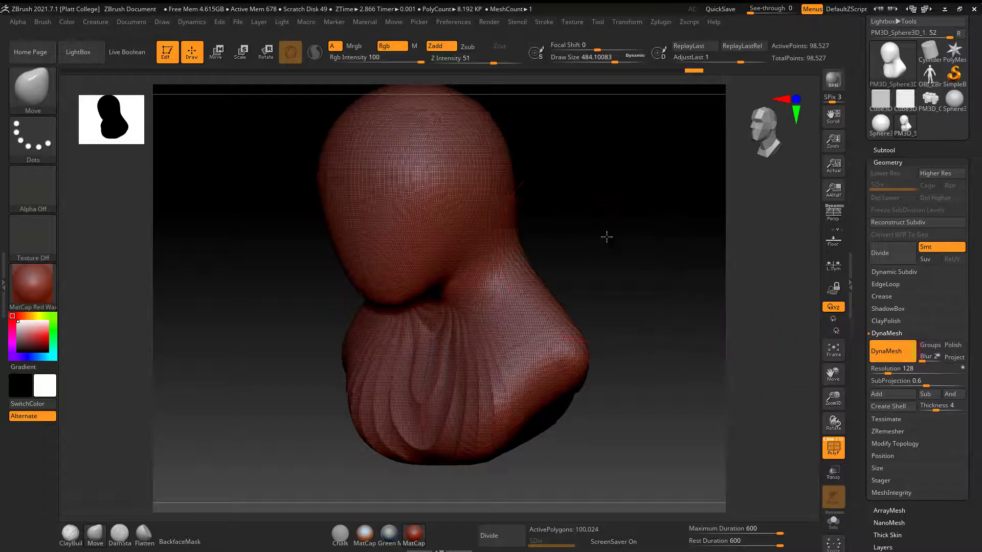
left_click_drag(604, 237, 637, 261)
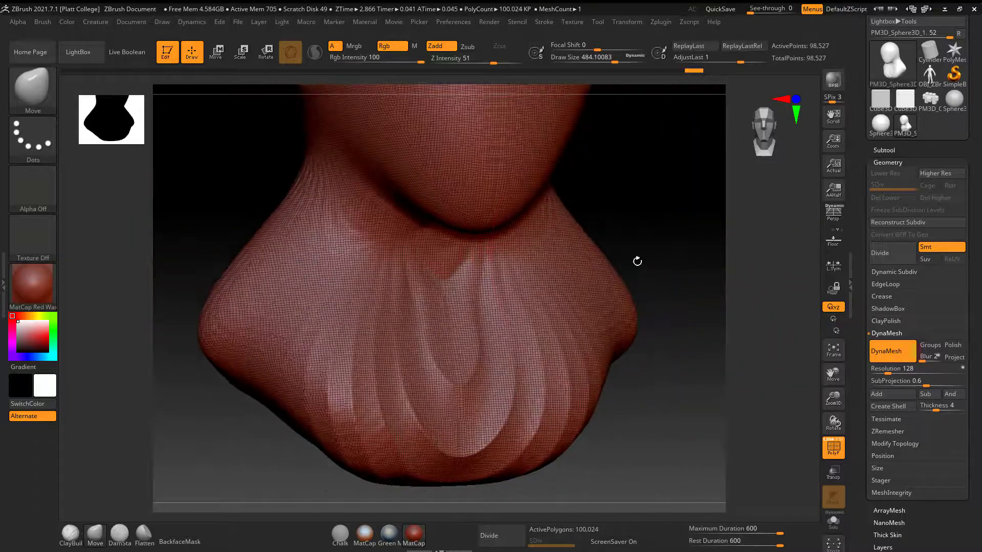
mouse_move(649, 220)
left_mouse_down()
mouse_move(664, 196)
mouse_move(659, 209)
left_mouse_up()
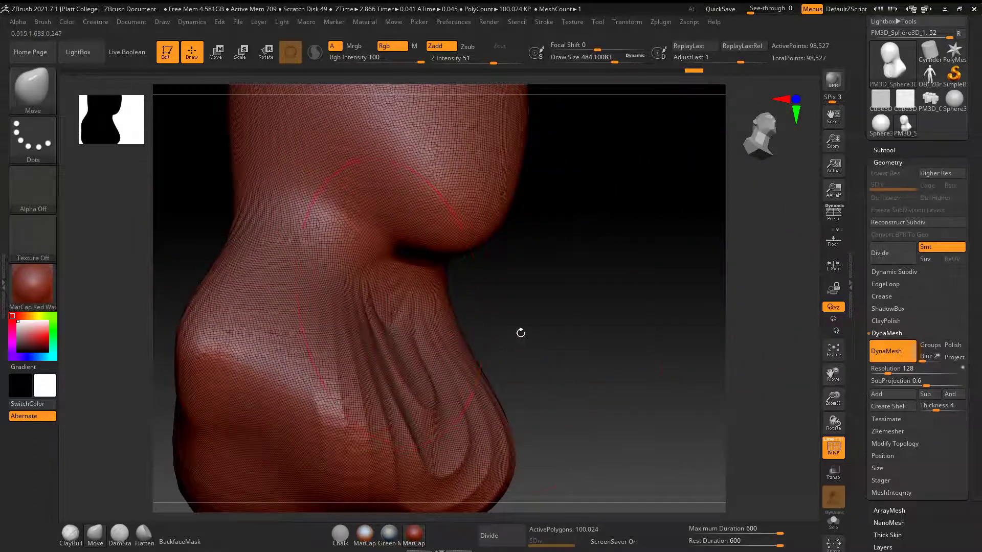
- Pull the remeshed chest downward and forward with the Move brush to lengthen the bust
mouse_move(577, 379)
left_mouse_down()
mouse_move(555, 384)
mouse_move(590, 388)
mouse_move(551, 379)
left_mouse_up()
left_click_drag(576, 266, 582, 230)
mouse_move(583, 374)
left_mouse_down()
mouse_move(613, 411)
mouse_move(604, 451)
mouse_move(575, 468)
left_mouse_up()
left_click_drag(532, 442, 536, 464)
left_click_drag(691, 434, 646, 302, "alt")
left_click_drag(596, 305, 620, 307)
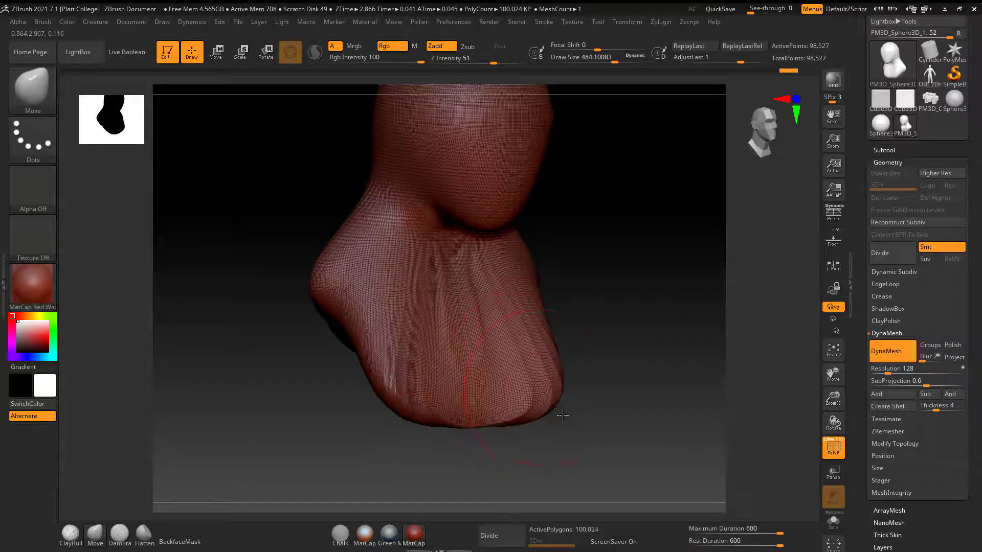
- Try reshaping the lower torso and back with the Move brush, and undo the latest strokes
left_click_drag(634, 349, 666, 266)
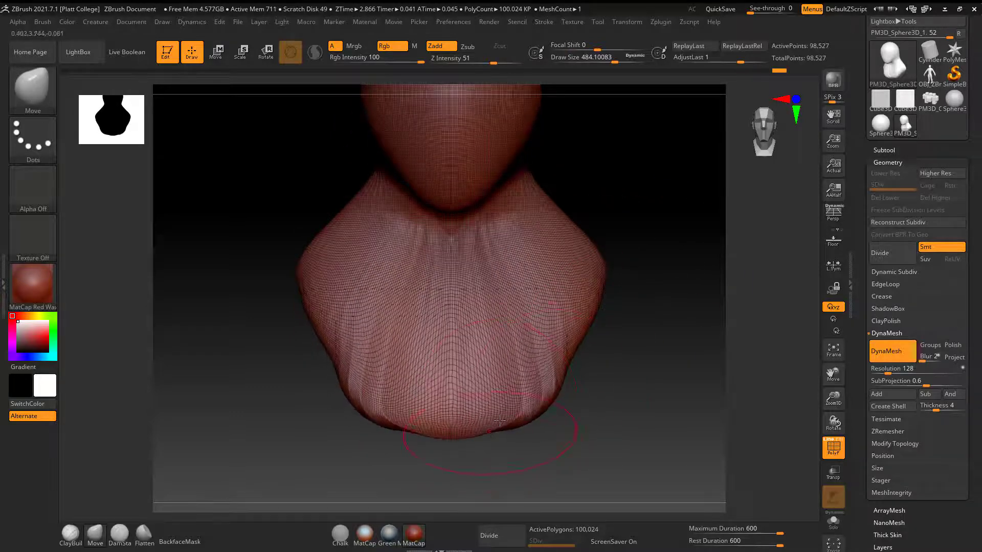
left_click_drag(539, 448, 557, 352)
left_click_drag(483, 305, 464, 346)
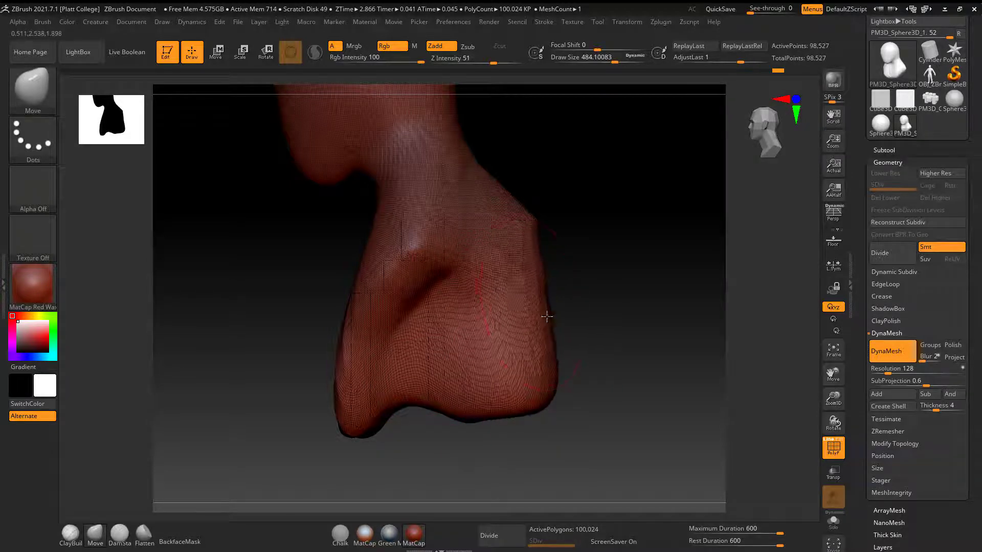
key("ctrl+z")
key("ctrl+z")
key("ctrl+z")
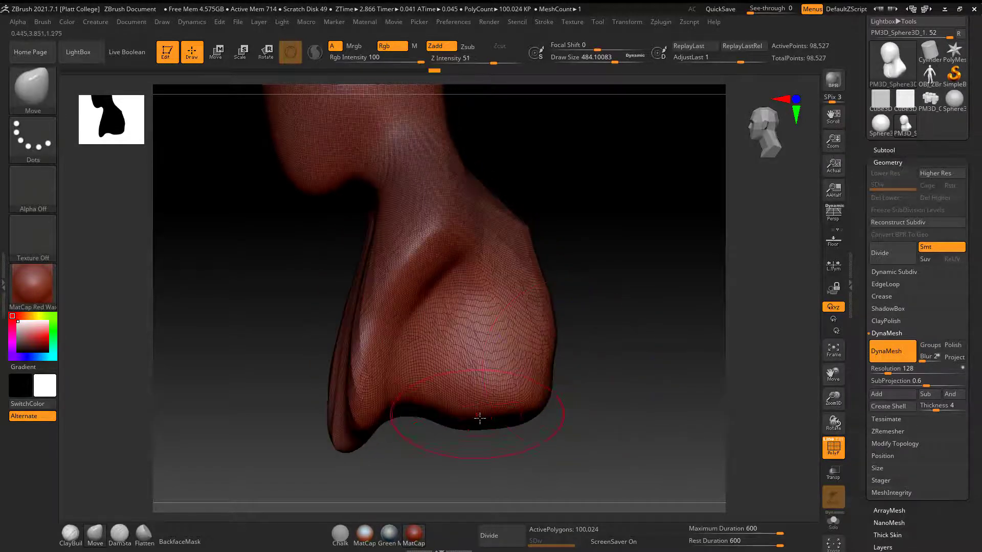
- Pull the underside of the back down with the Move brush to lengthen the torso
left_click_drag(479, 418, 496, 461)
left_click_drag(627, 414, 596, 411)
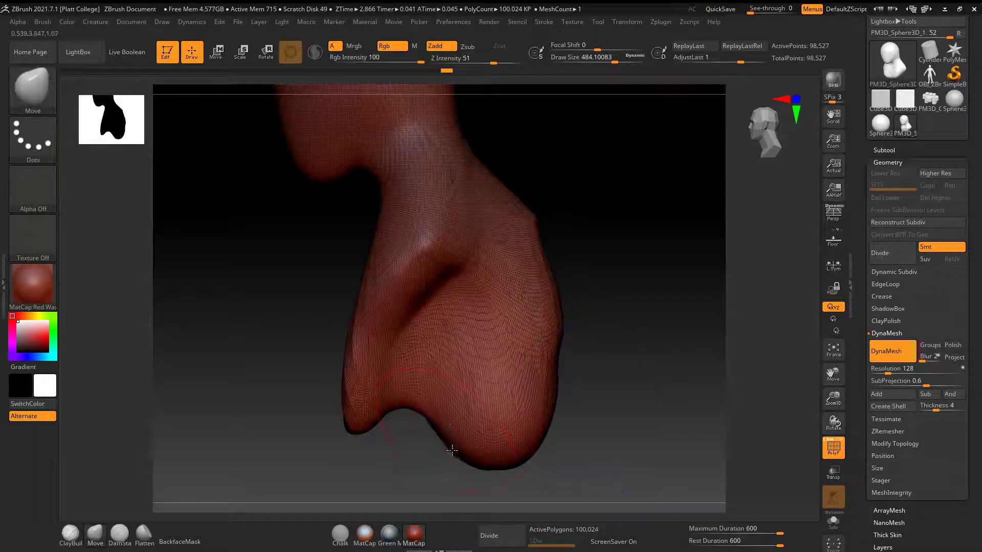
left_click_drag(452, 449, 439, 453)
- Reshape the sides and lower edge of the torso from behind with the Move brush
left_click_drag(617, 392, 554, 399)
mouse_move(438, 386)
left_mouse_down()
mouse_move(401, 352)
mouse_move(388, 307)
left_mouse_up()
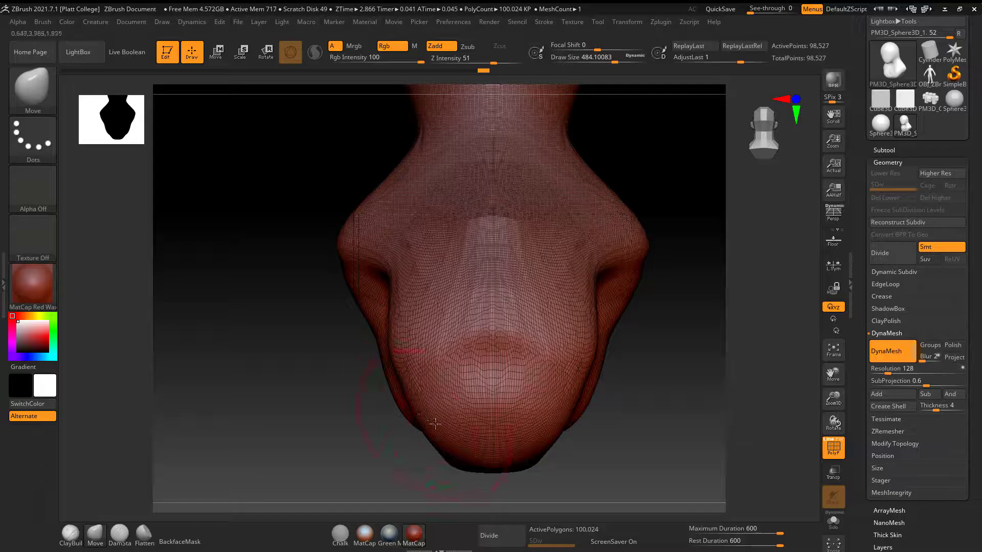
left_click_drag(435, 424, 422, 431)
mouse_move(441, 453)
left_mouse_down()
mouse_move(431, 462)
mouse_move(460, 480)
left_mouse_up()
left_click_drag(297, 427, 407, 420)
left_click_drag(540, 215, 526, 387, "alt")
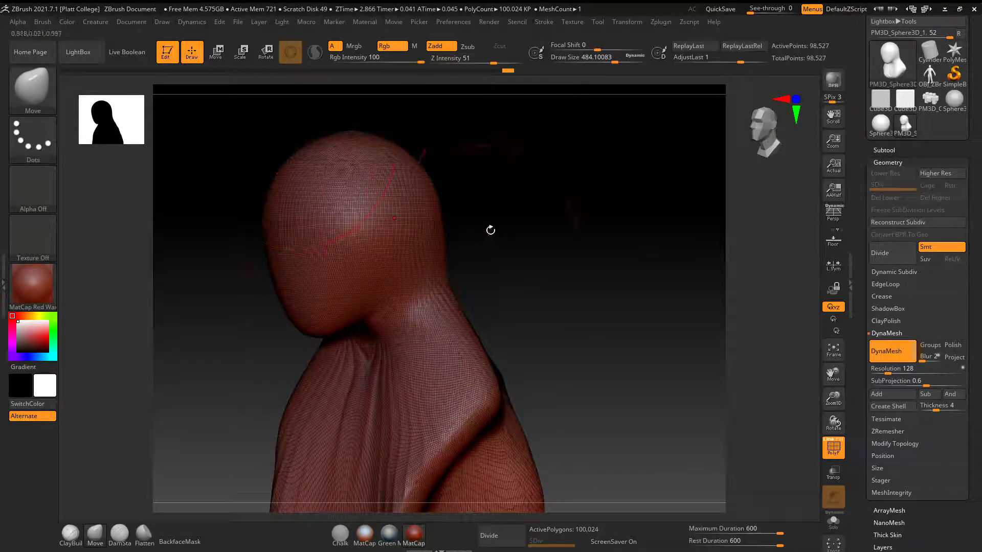
- Pull a pair of long horns up from the forehead with the Move brush at draw size about 163, and remesh with DynaMesh
key("space")
left_click_drag(417, 226, 404, 226)
left_click_drag(499, 197, 543, 189)
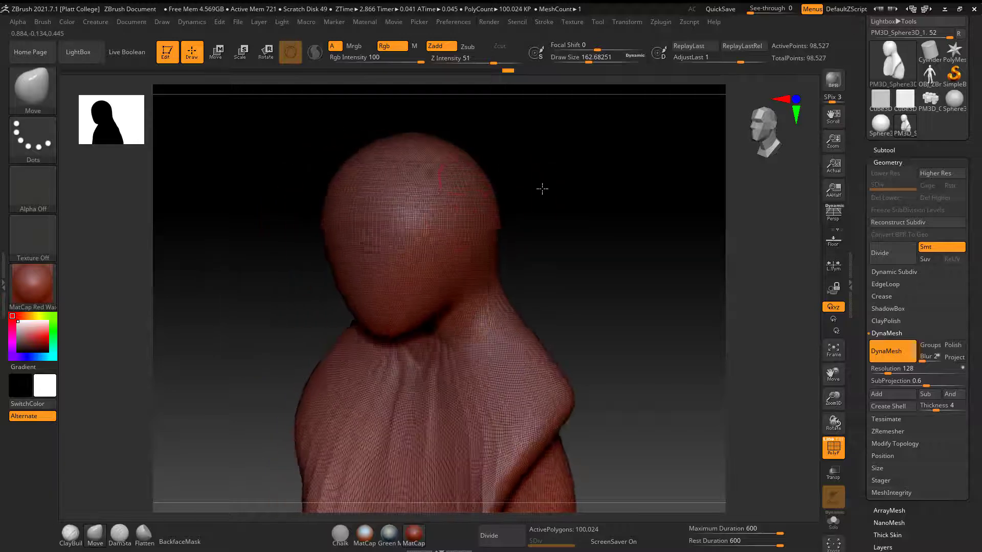
mouse_move(446, 176)
left_mouse_down()
mouse_move(519, 98)
mouse_move(514, 36)
left_mouse_up()
mouse_move(546, 142)
left_mouse_down("alt")
mouse_move(524, 239)
mouse_move(554, 289)
left_mouse_up("alt")
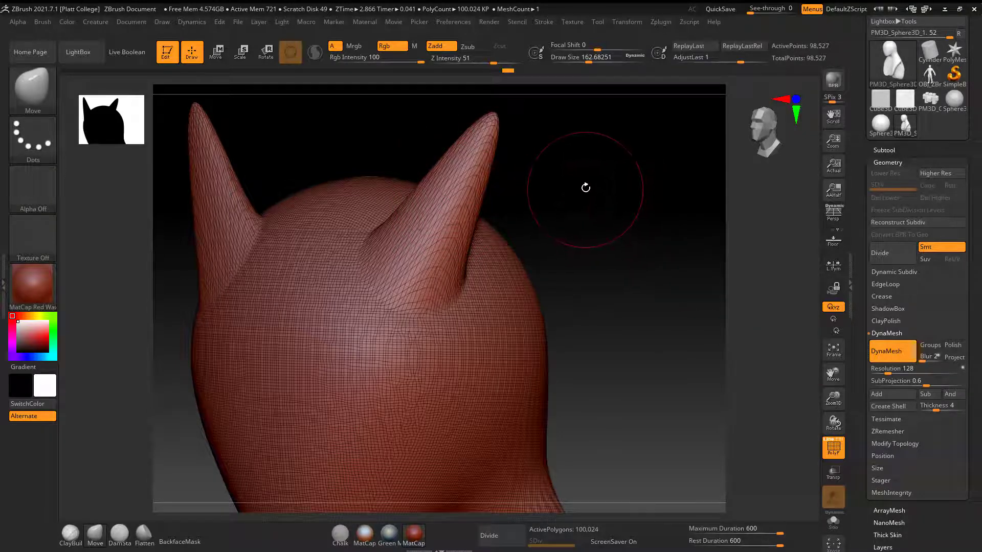
left_click_drag(572, 174, 636, 246, "ctrl")
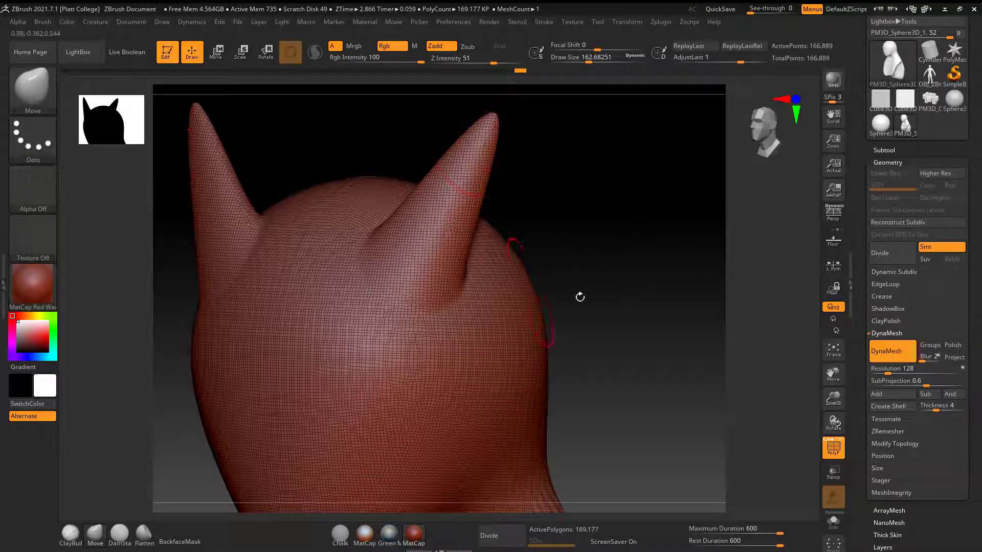
- Pull a second pair of spikes out of the upper back of the head with the Move brush, and remesh with DynaMesh
mouse_move(579, 293)
left_mouse_down()
mouse_move(565, 259)
mouse_move(581, 221)
mouse_move(555, 244)
mouse_move(566, 293)
mouse_move(680, 186)
mouse_move(441, 228)
left_mouse_up()
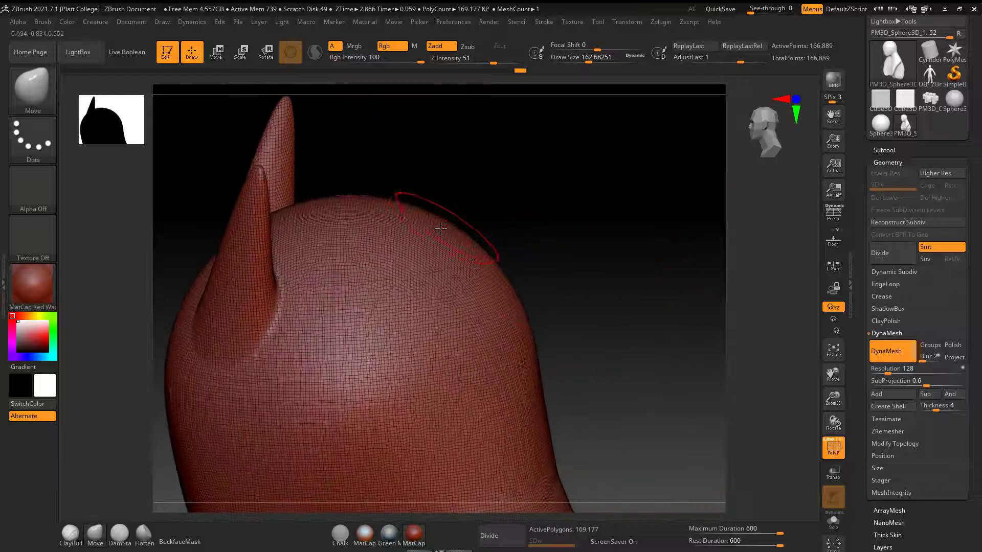
left_click_drag(557, 258, 609, 256)
mouse_move(407, 330)
left_mouse_down()
mouse_move(607, 222)
mouse_move(691, 141)
left_mouse_up()
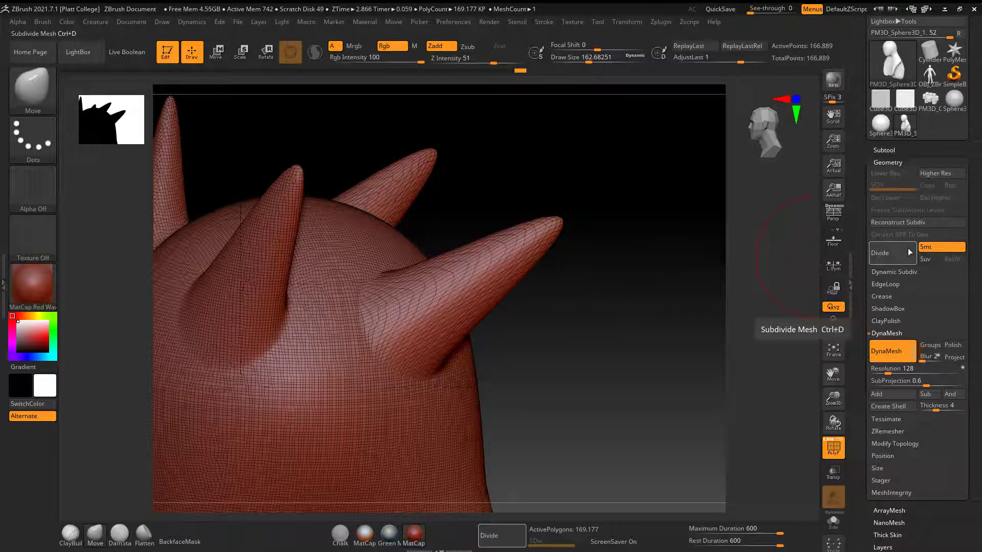
left_click_drag(576, 368, 365, 404)
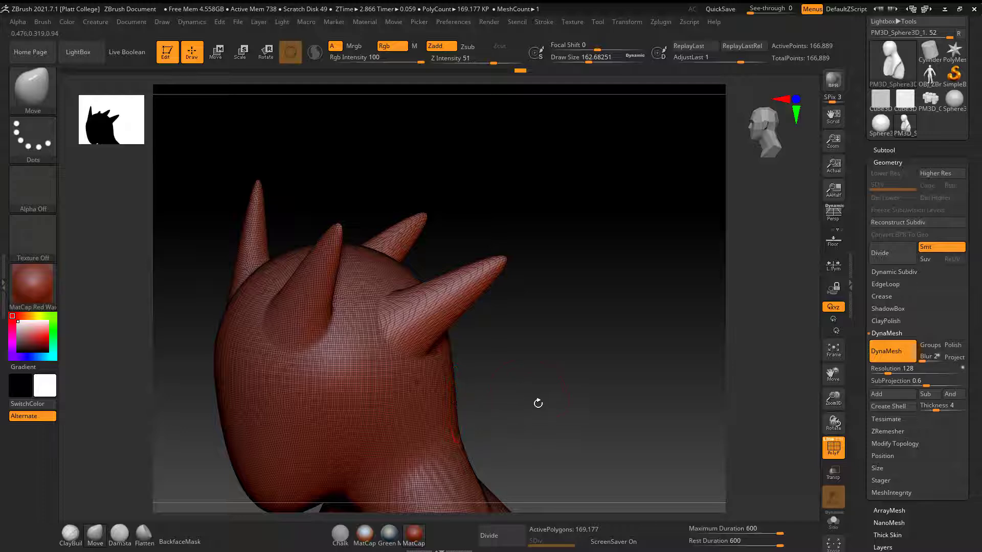
left_click_drag(538, 403, 452, 258)
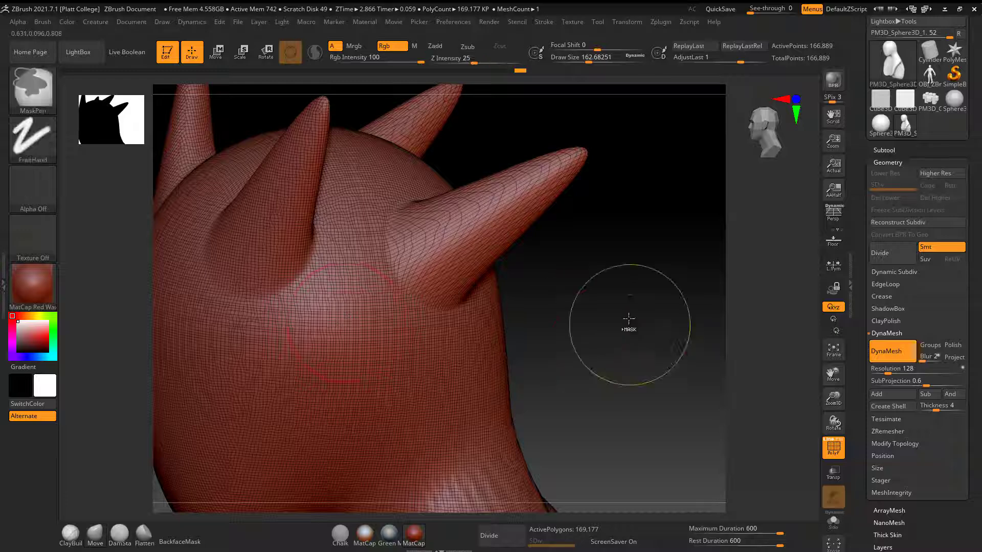
left_click_drag(597, 296, 649, 354, "ctrl")
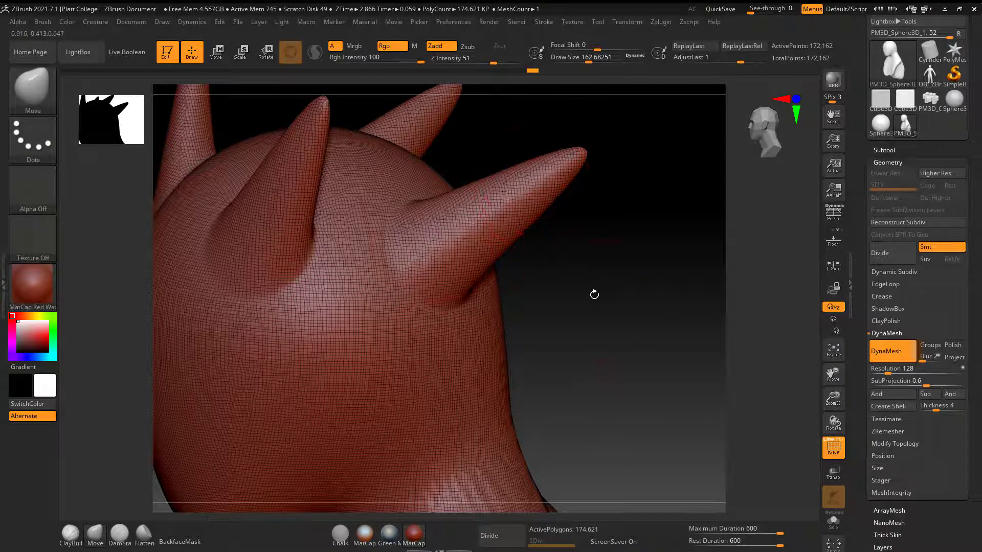
- Pull a third pair of spikes out of the lower back of the head with the Move brush, and remesh with DynaMesh
left_click_drag(594, 293, 545, 298, "alt")
mouse_move(482, 316)
left_mouse_down()
mouse_move(686, 300)
mouse_move(669, 317)
left_mouse_up()
mouse_move(614, 363)
left_mouse_down()
mouse_move(608, 370)
mouse_move(645, 373)
mouse_move(604, 379)
mouse_move(616, 372)
left_mouse_up()
key("ctrl")
left_click_drag(616, 372, 619, 306, "alt")
mouse_move(563, 323)
left_mouse_down()
mouse_move(552, 322)
mouse_move(641, 325)
mouse_move(592, 313)
left_mouse_up()
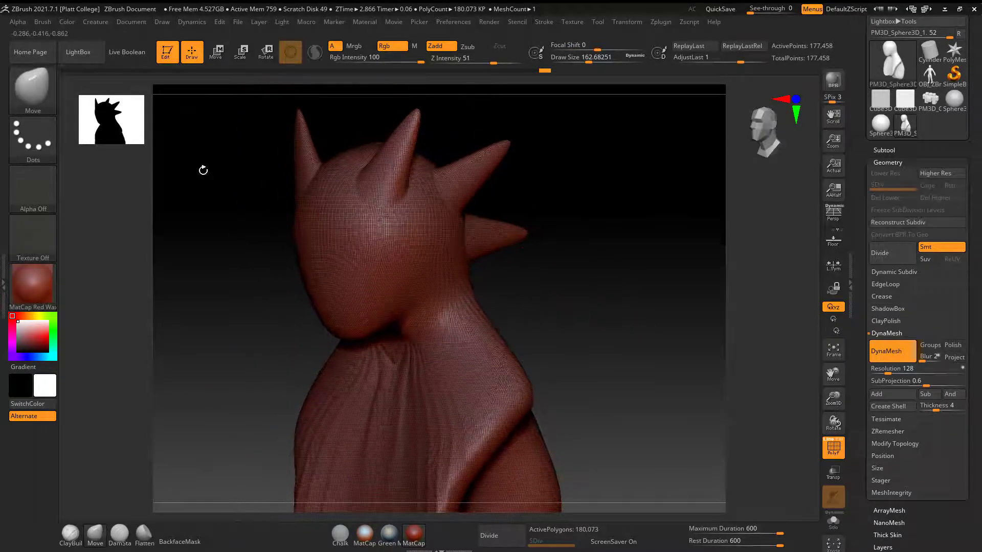
- Insert the Nose mesh from the IMM BParts brush on the centre line of the face
mouse_move(39, 97)
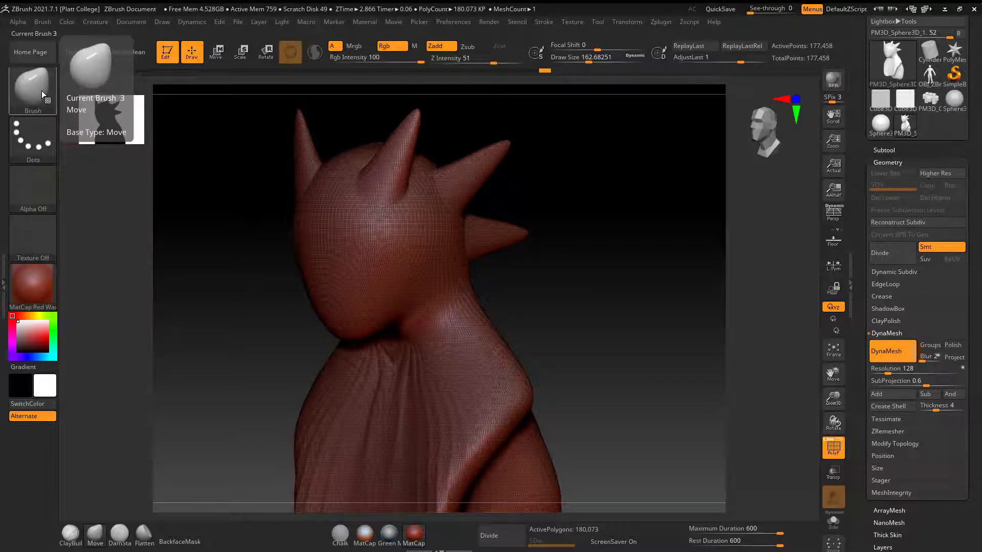
left_click(42, 92)
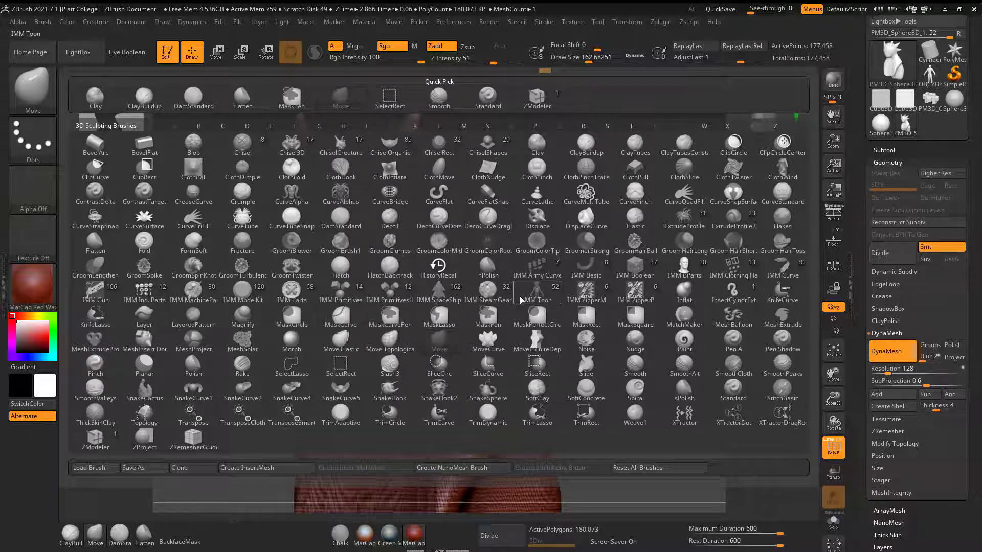
mouse_move(527, 299)
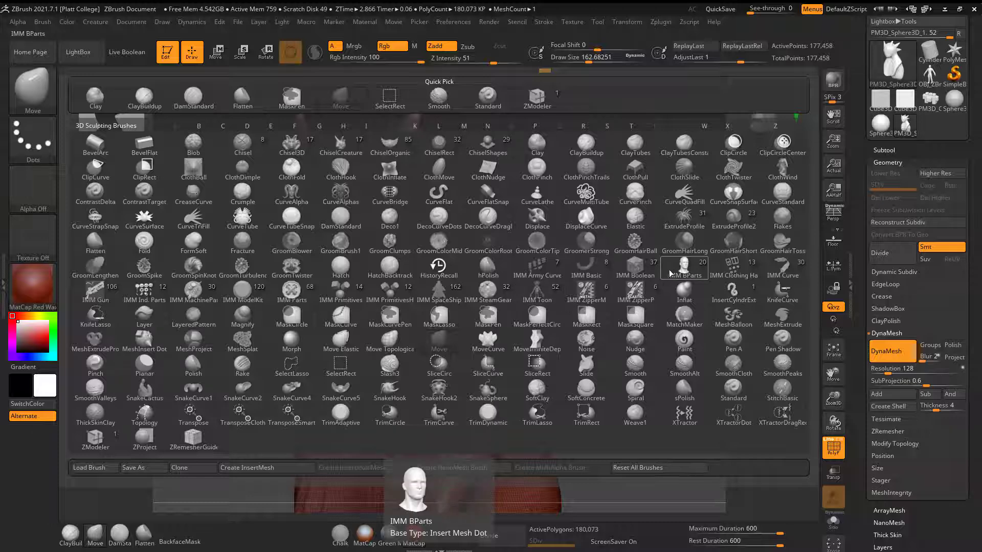
left_click(685, 267)
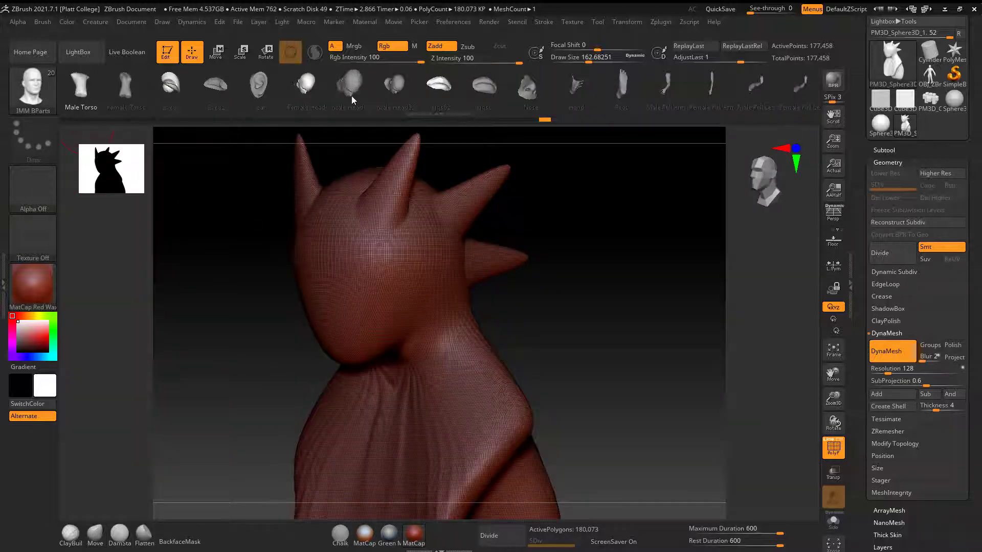
left_click(528, 91)
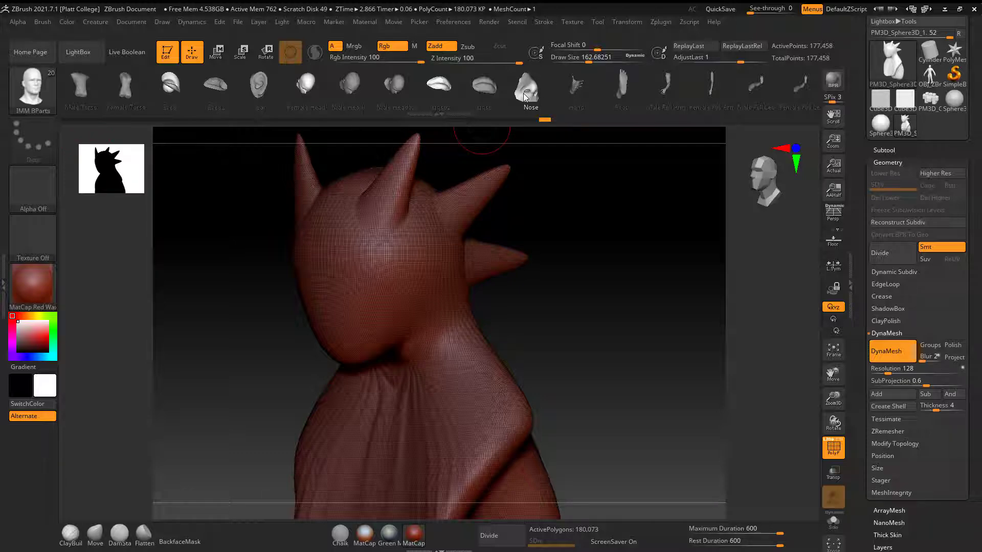
mouse_move(575, 170)
left_mouse_down()
mouse_move(623, 248)
mouse_move(462, 305)
left_mouse_up()
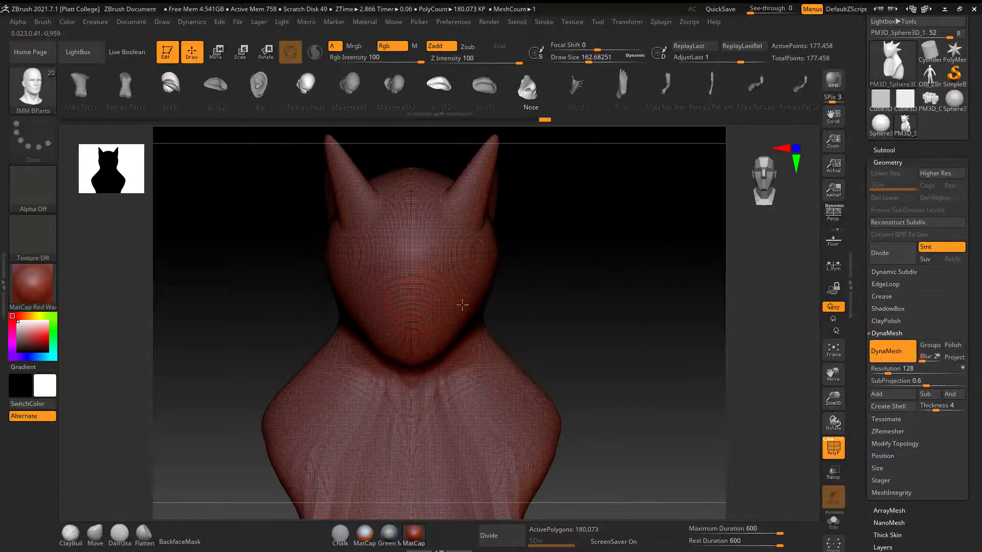
left_click_drag(618, 353, 625, 399, "alt")
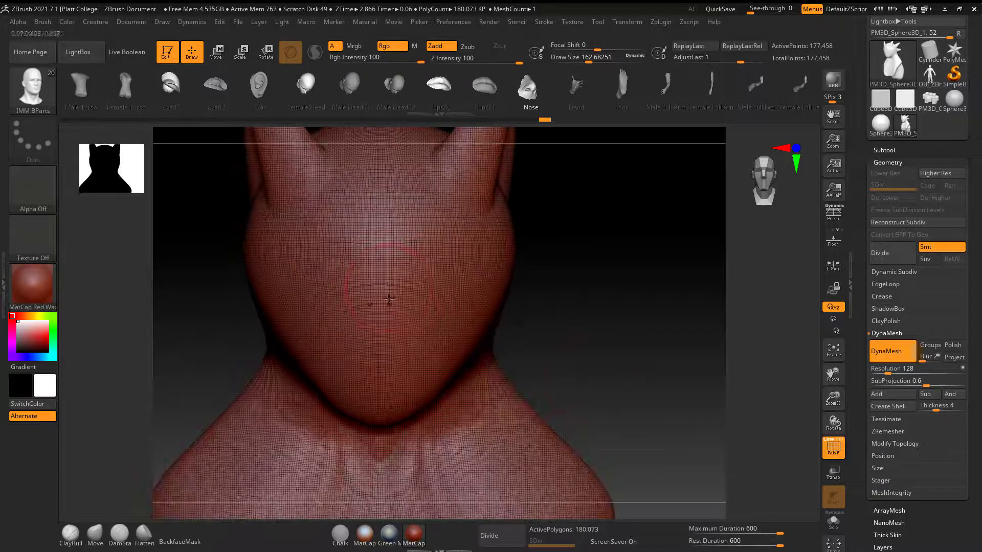
left_click_drag(382, 300, 384, 341)
- Move the inserted nose back along its depth axis so that its base sinks into the face
left_click_drag(559, 160, 443, 220)
left_click(225, 52)
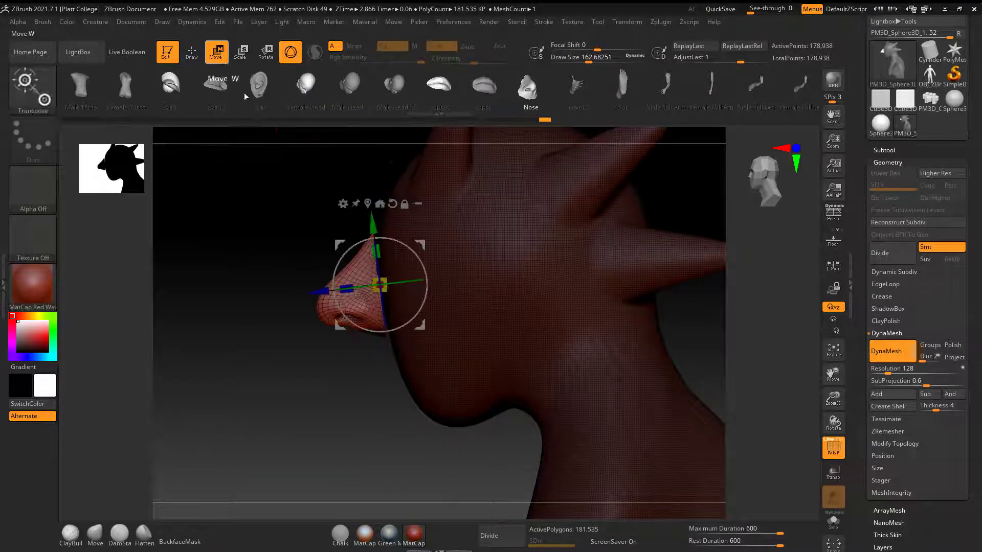
left_click_drag(312, 291, 323, 290)
left_click_drag(279, 333, 379, 333)
mouse_move(573, 378)
left_mouse_down()
mouse_move(542, 311)
mouse_move(576, 380)
left_mouse_up()
left_click_drag(514, 254, 567, 278)
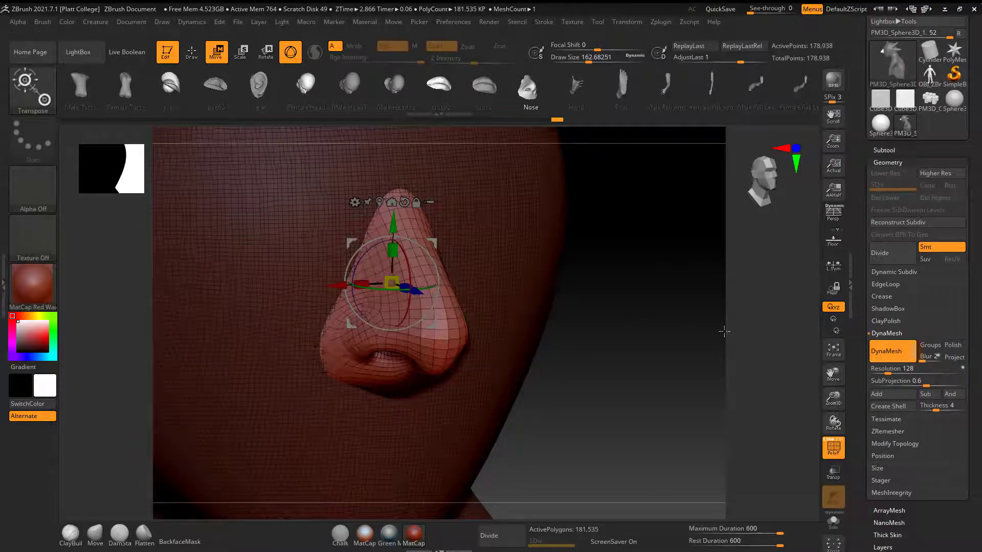
- Return to Draw mode, clear the mask on the head, and remesh with DynaMesh to fuse the nose to the face
left_click(192, 51)
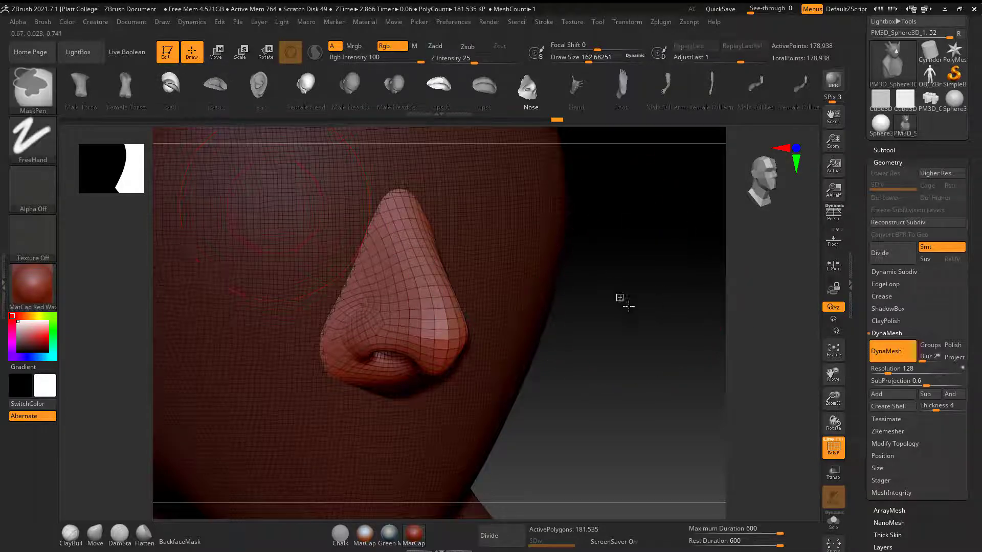
left_click_drag(619, 297, 662, 336, "ctrl")
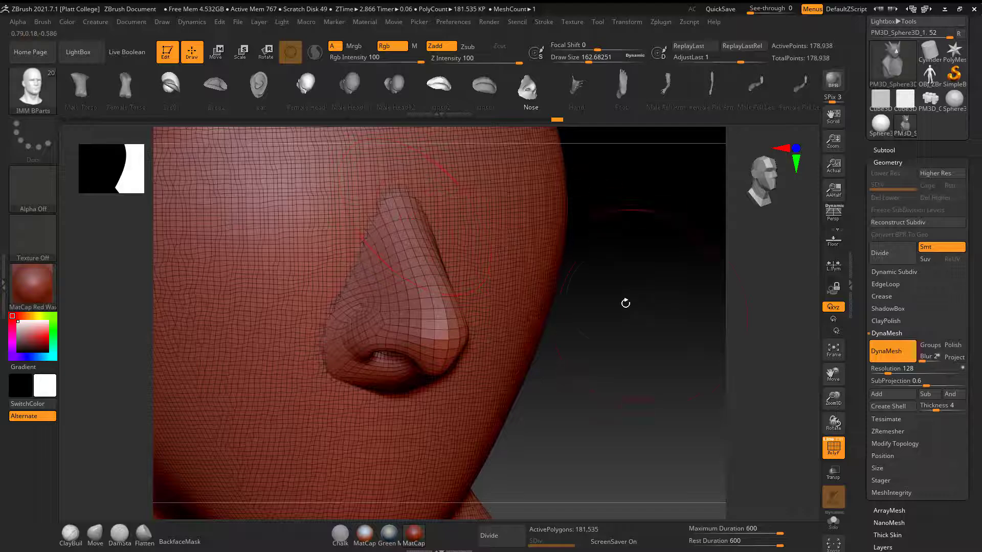
mouse_move(613, 298)
left_mouse_down("ctrl")
mouse_move(672, 357)
mouse_move(708, 351)
mouse_move(736, 312)
left_mouse_up("ctrl")
- Smooth the seam where the side of the nose meets the cheek, using a draw size of about 101
left_click_drag(588, 353, 621, 400)
key("space")
left_click_drag(394, 300, 387, 300)
key("shift")
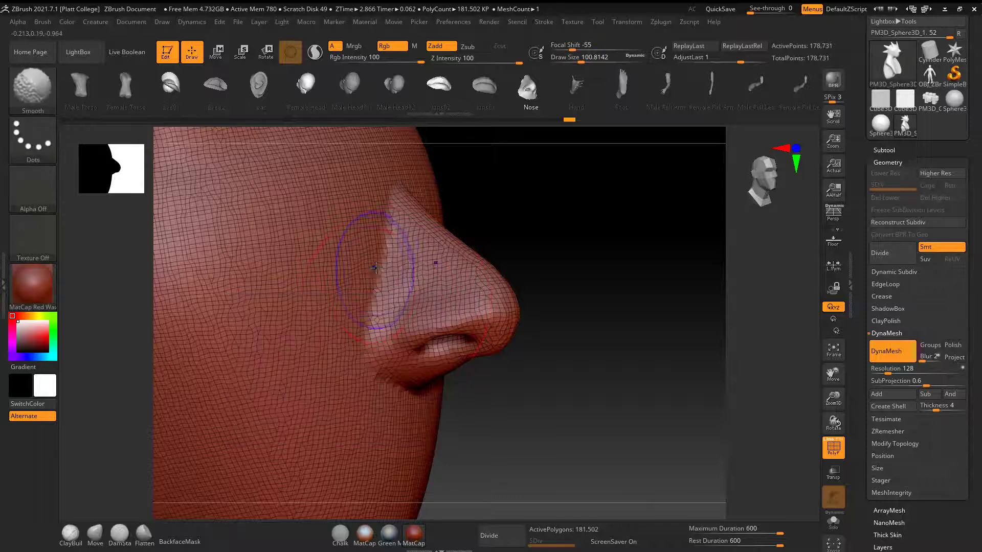
mouse_move(394, 229)
left_mouse_down("shift")
mouse_move(402, 233)
mouse_move(360, 350)
left_mouse_up("shift")
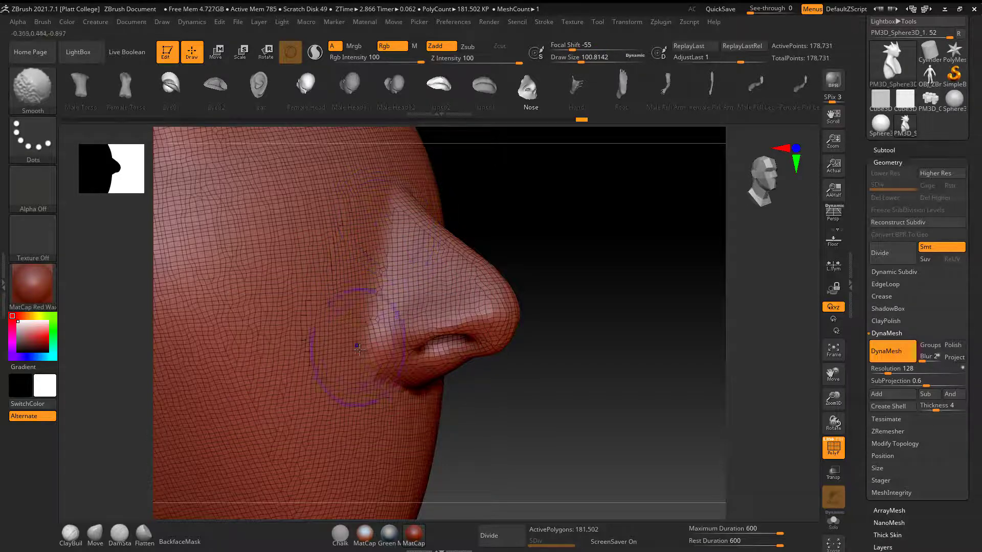
mouse_move(581, 394)
left_mouse_down()
mouse_move(693, 395)
mouse_move(527, 381)
left_mouse_up()
key("shift")
- Examine the head and shoulders of the bust from several angles, and turn off the PolyFrame display
left_click_drag(238, 301, 247, 313)
mouse_move(735, 420)
left_mouse_down()
mouse_move(686, 373)
mouse_move(359, 355)
mouse_move(270, 336)
mouse_move(273, 343)
mouse_move(263, 309)
left_mouse_up()
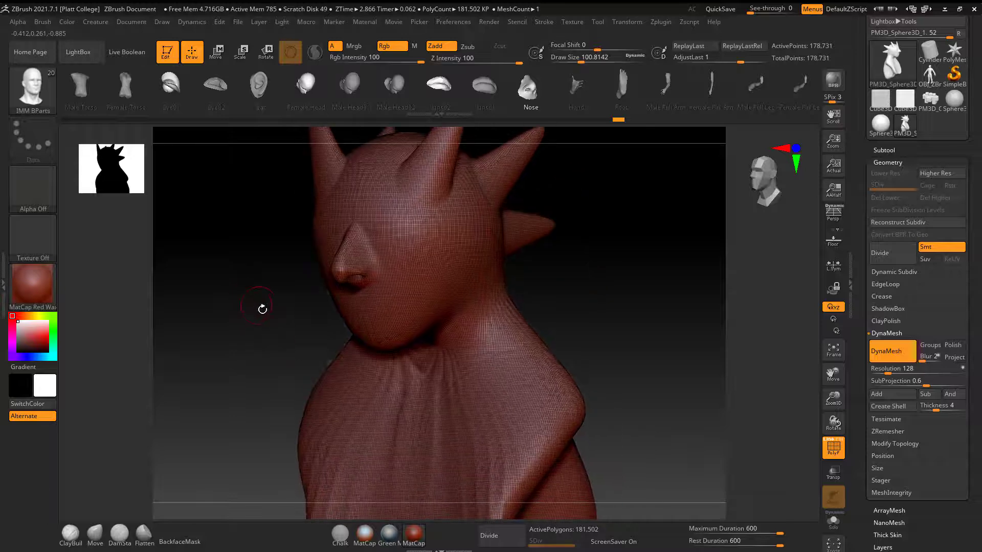
mouse_move(241, 276)
left_mouse_down()
mouse_move(230, 313)
mouse_move(241, 351)
mouse_move(242, 327)
left_mouse_up()
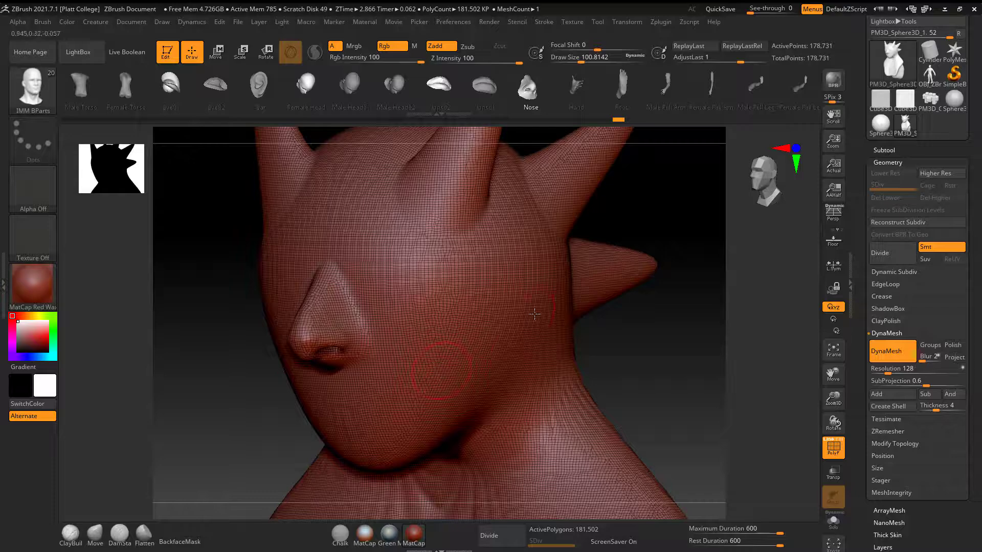
left_click_drag(638, 348, 552, 296)
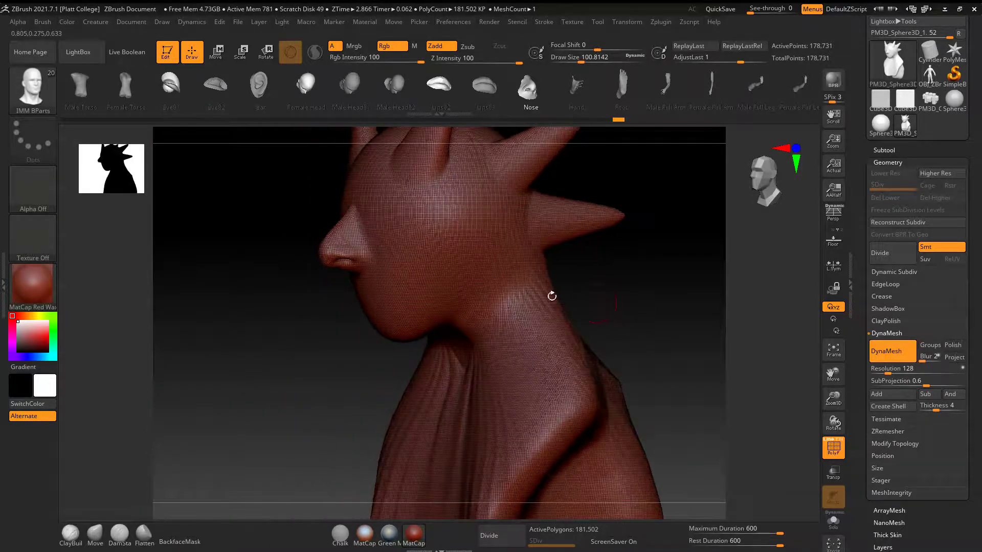
left_click_drag(289, 348, 724, 403)
left_click(830, 456)
mouse_move(675, 373)
left_mouse_down()
mouse_move(673, 330)
mouse_move(658, 353)
mouse_move(630, 321)
mouse_move(568, 346)
mouse_move(596, 346)
mouse_move(579, 332)
left_mouse_up()
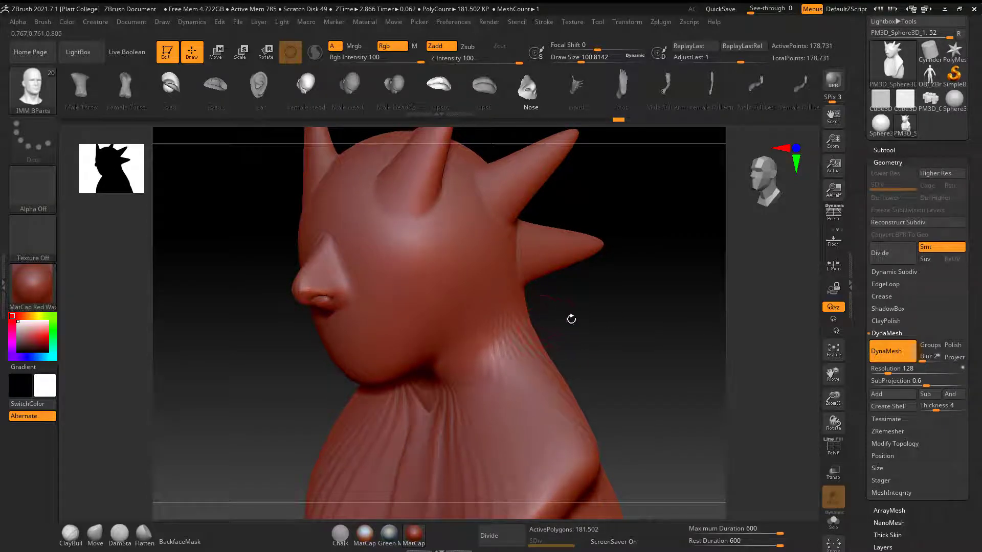
mouse_move(662, 358)
left_mouse_down()
mouse_move(638, 379)
mouse_move(636, 368)
mouse_move(615, 377)
mouse_move(624, 374)
left_mouse_up()
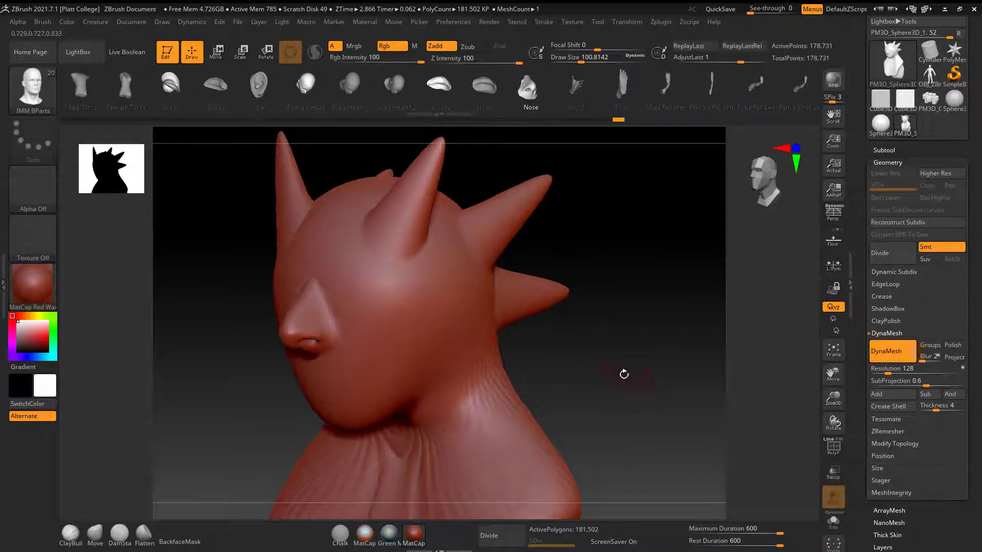
- Leave Edit mode by switching to the SimpleBrush tool, and clear the bust from the canvas
left_click(961, 77)
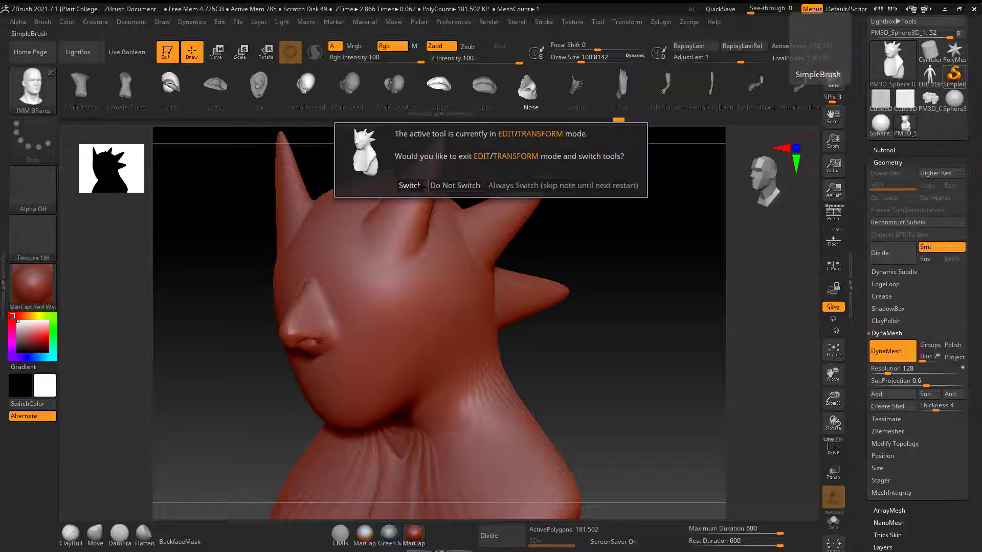
left_click(409, 186)
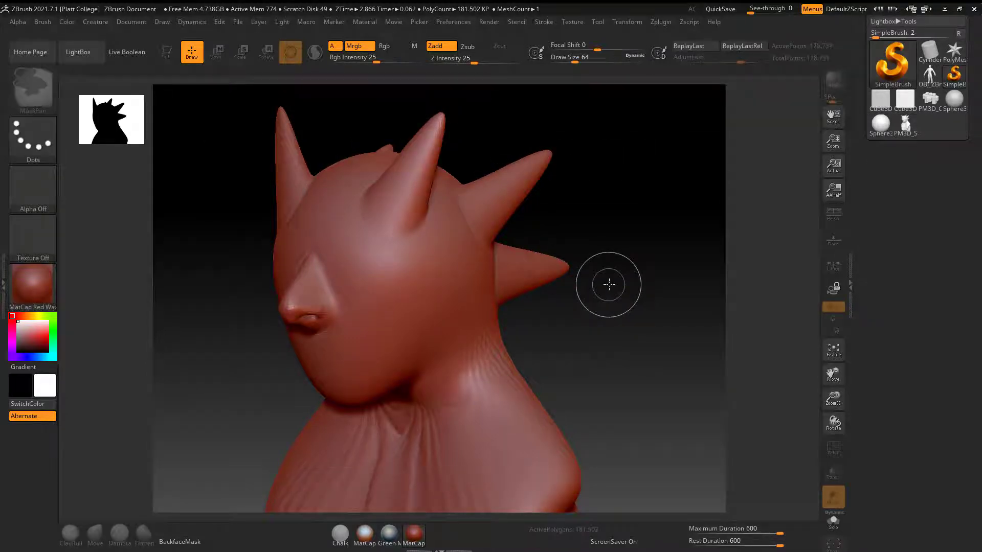
key("ctrl+n")
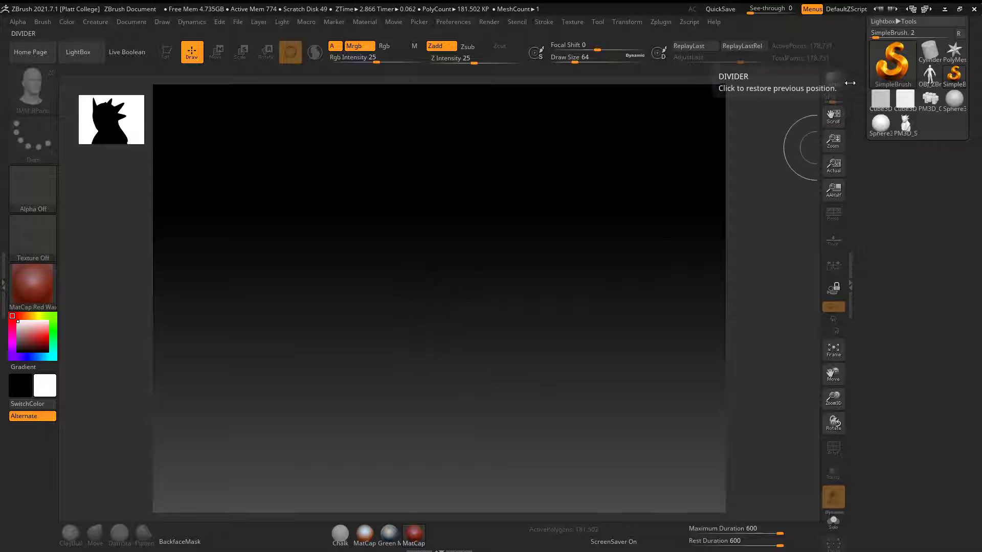
- Draw a ZSphere in the middle of the canvas, enter Edit mode, and align it to a straight front view
left_click_drag(855, 83, 855, 150)
left_click(891, 138)
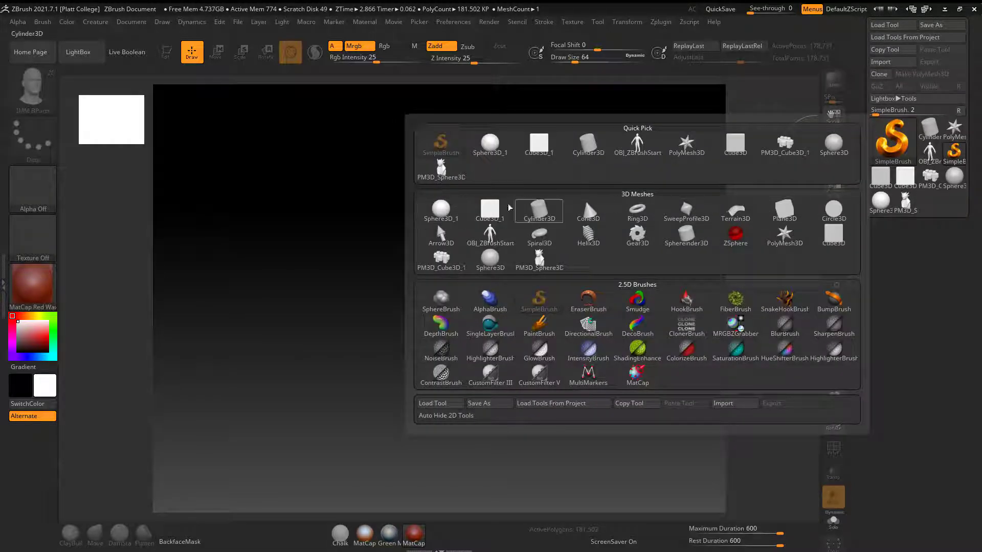
left_click(735, 237)
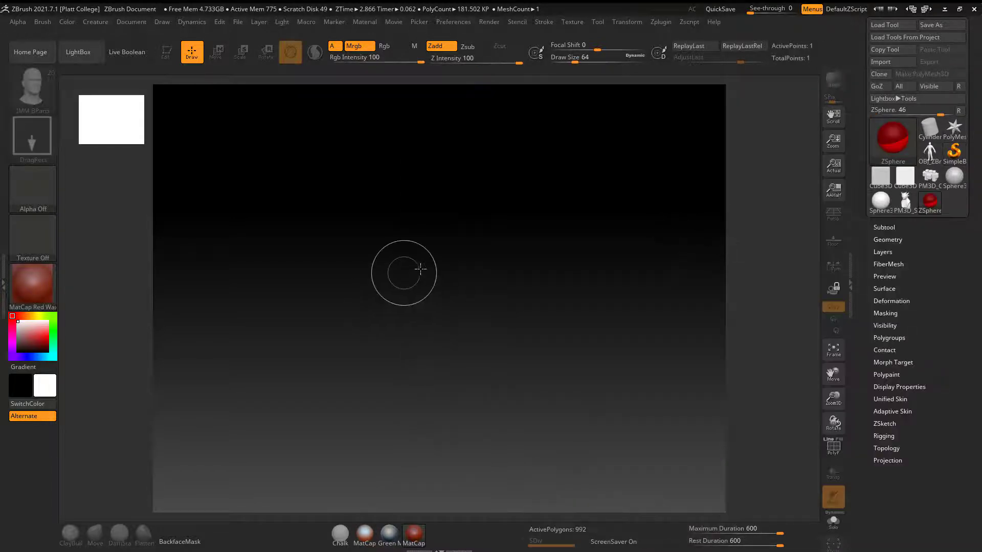
left_click_drag(435, 277, 440, 438)
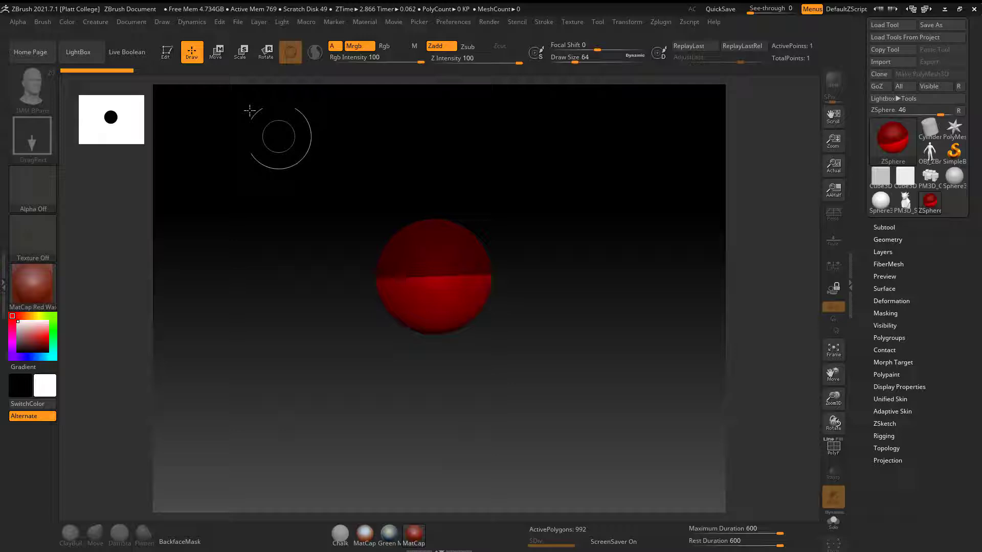
left_click(167, 52)
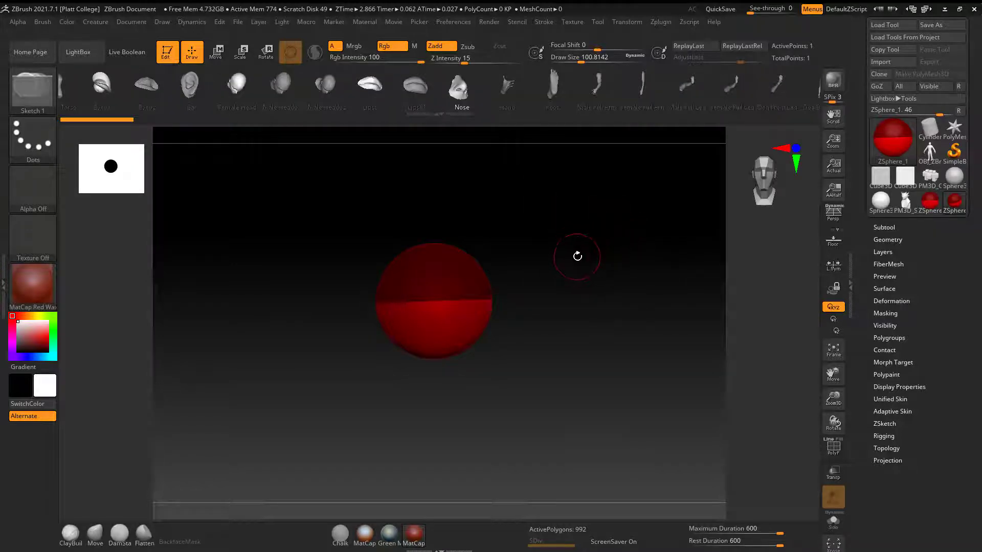
mouse_move(578, 257)
left_mouse_down("shift")
mouse_move(572, 237)
mouse_move(546, 245)
left_mouse_up("shift")
- With the Armature brush, add a mirrored pair of ZSpheres on the root sphere's lower half and move them outward as hips
left_click(33, 90)
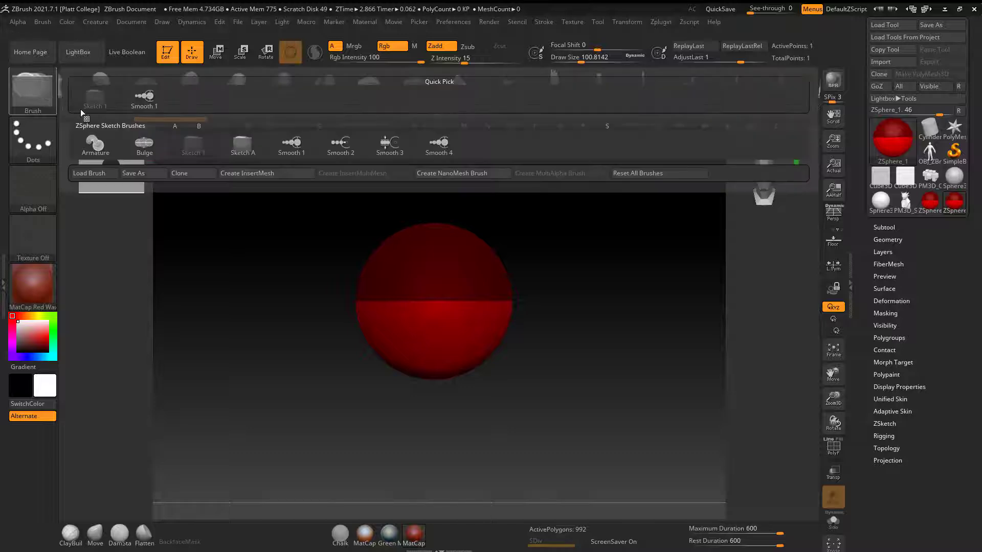
left_click(105, 148)
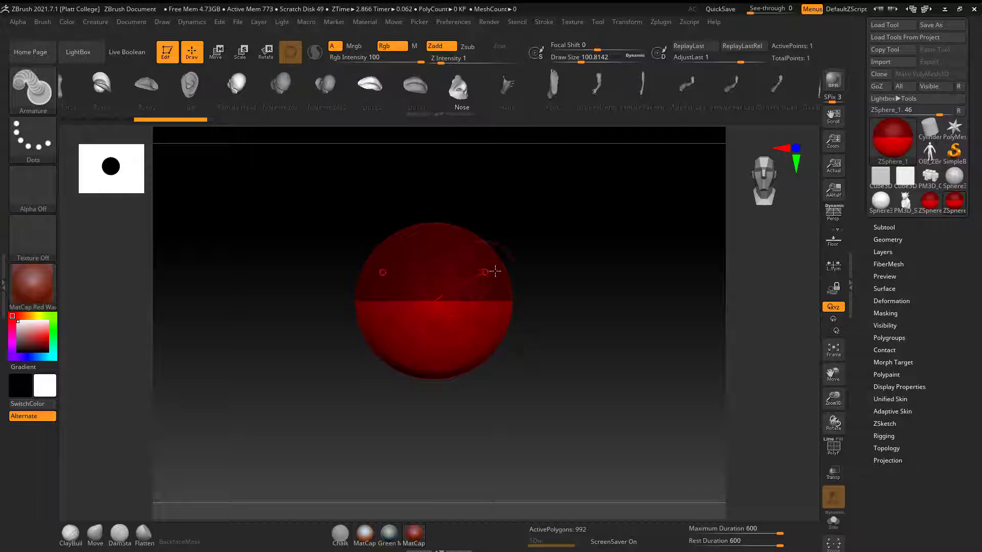
left_click(480, 347)
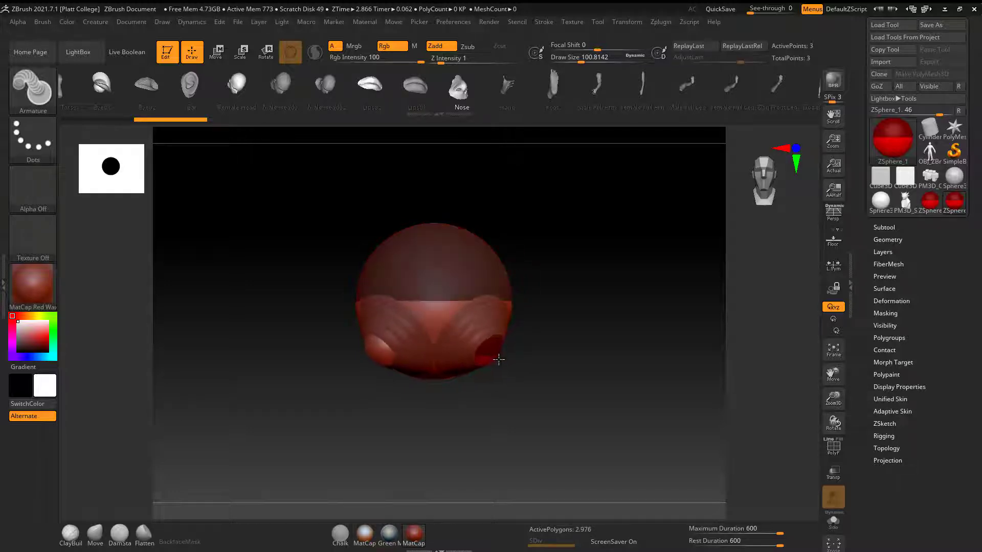
left_click(222, 60)
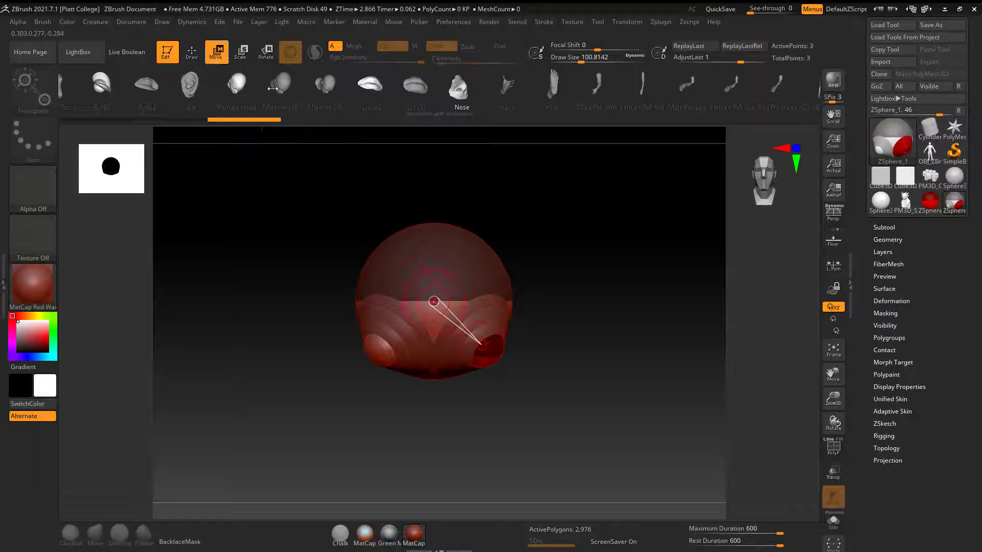
left_click_drag(492, 352, 535, 378)
- Add a mirrored pair of ZSpheres at the ends of the hips, pull them down into upper legs, and preview the skin
key("q")
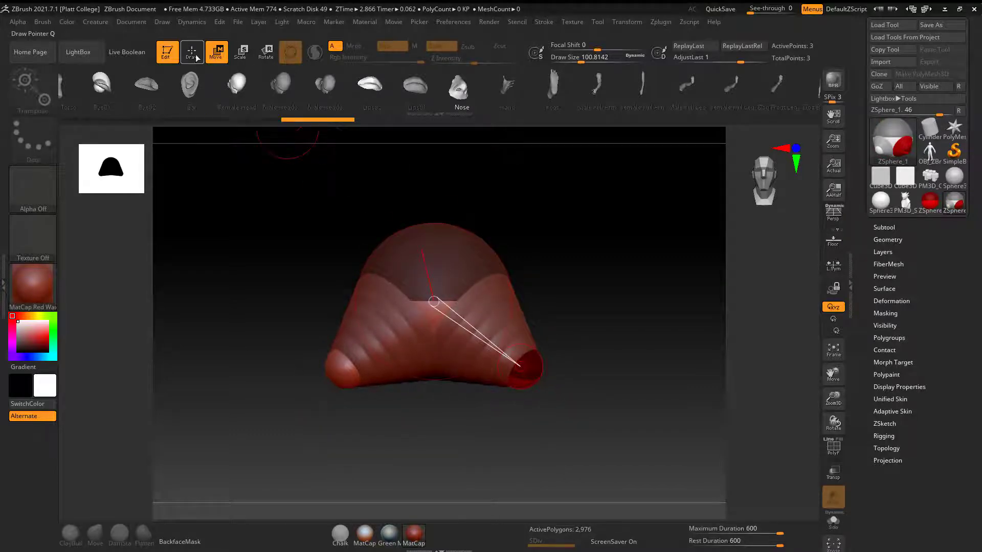
mouse_move(530, 383)
left_mouse_down()
mouse_move(564, 483)
mouse_move(559, 369)
left_mouse_up()
key("w")
key("a")
key("a")
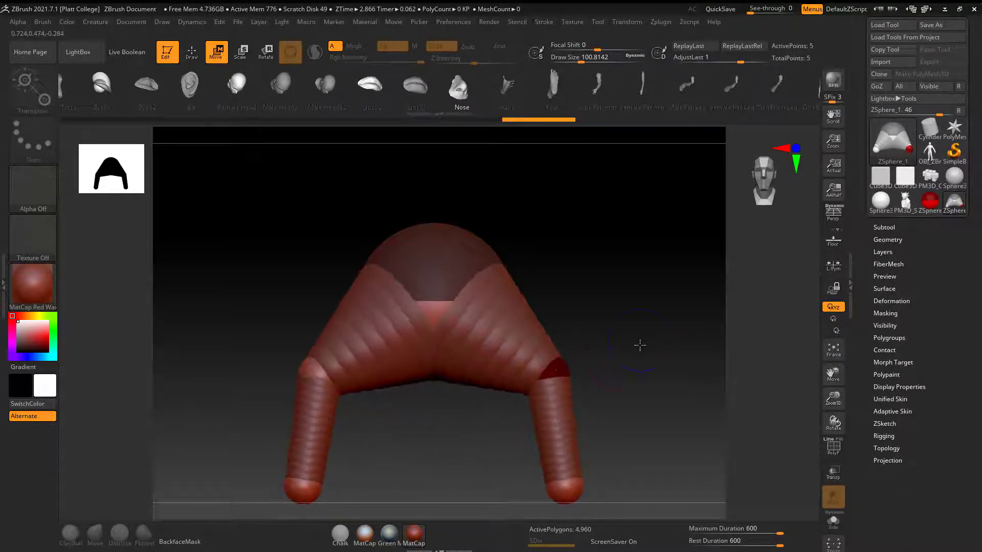
- Add a pair of ZSpheres at the knees, pull them down into lower legs, and adjust the knee position
mouse_move(636, 374)
left_mouse_down()
mouse_move(609, 361)
mouse_move(593, 460)
mouse_move(534, 388)
mouse_move(477, 403)
left_mouse_up()
left_click(192, 52)
left_click(427, 434)
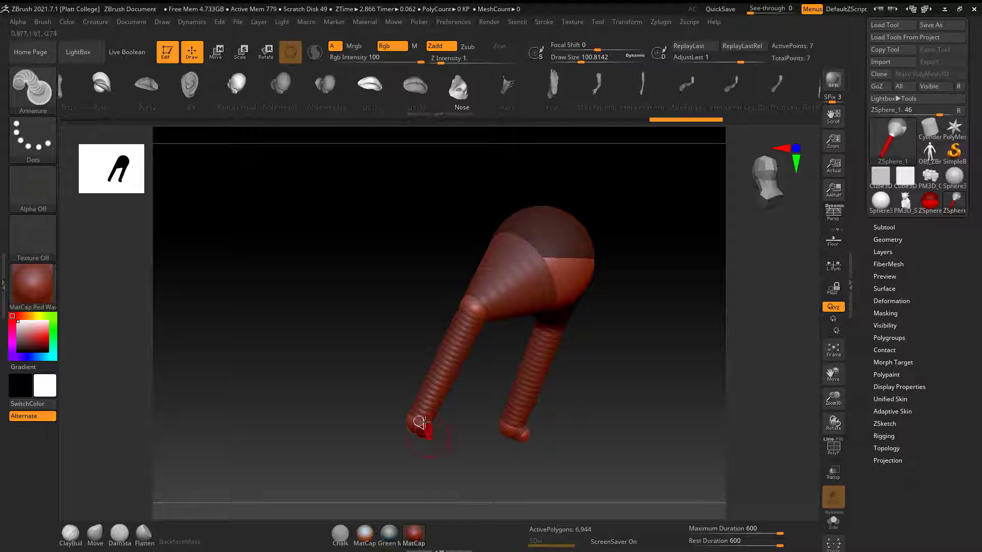
key("w")
left_click_drag(425, 432, 478, 502)
left_click_drag(631, 391, 603, 399, "shift")
left_click_drag(469, 434, 460, 409)
key("ctrl+z")
left_click_drag(568, 400, 604, 398)
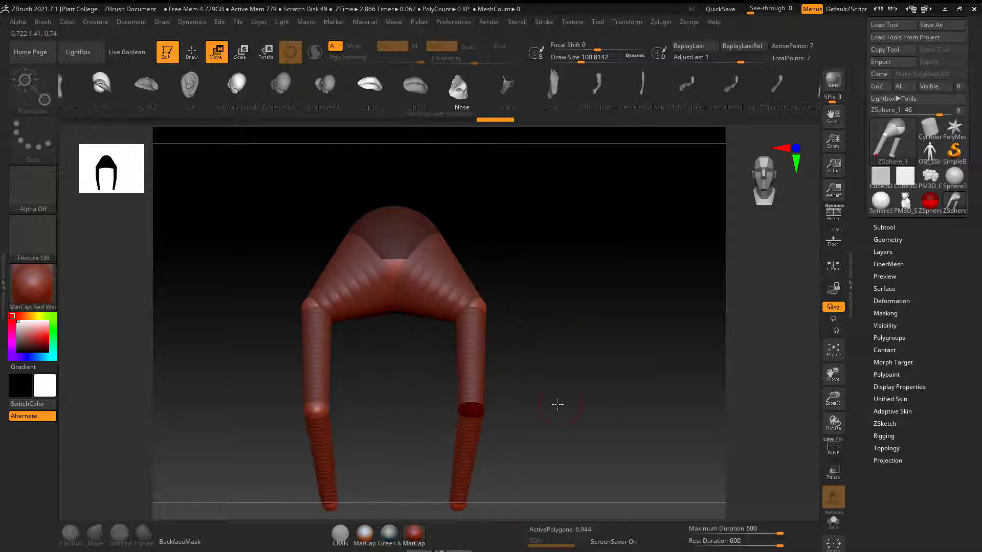
- Add a single ZSphere on the centerline of the root sphere's upper part to start the torso
left_click_drag(539, 408, 493, 332, "alt")
left_click_drag(413, 284, 448, 282)
left_click_drag(541, 295, 549, 320)
left_click(194, 60)
left_click_drag(515, 265, 558, 259)
left_click_drag(384, 282, 408, 296)
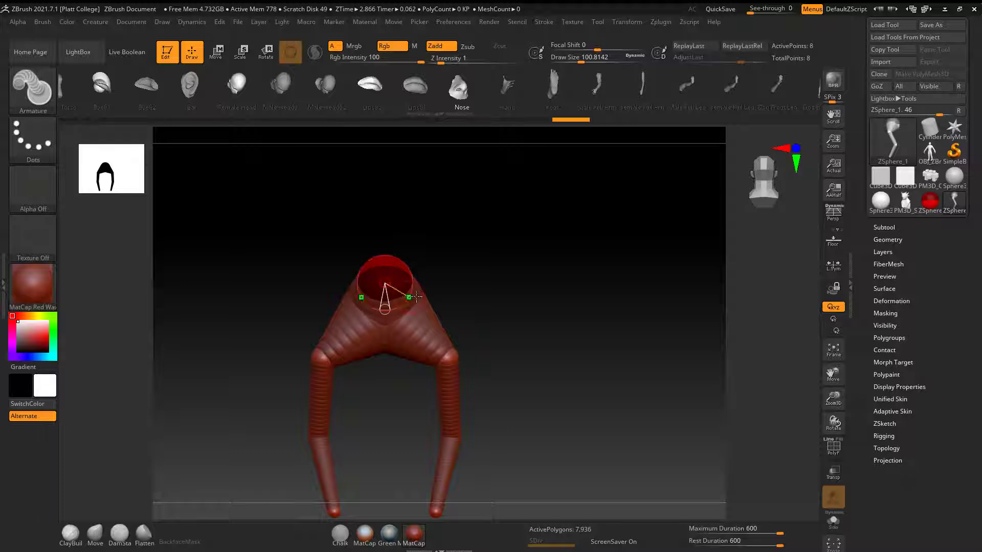
- Add another ZSphere above the torso's starting sphere and pull it up into a long torso
mouse_move(549, 287)
left_mouse_down()
mouse_move(480, 247)
mouse_move(498, 280)
mouse_move(532, 272)
mouse_move(543, 281)
mouse_move(506, 336)
left_mouse_up()
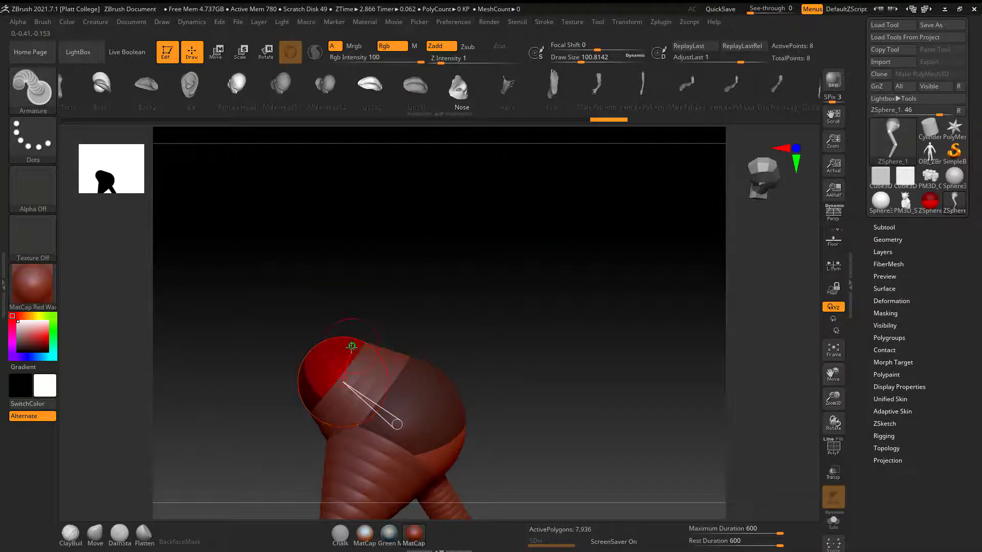
mouse_move(352, 347)
left_mouse_down()
mouse_move(381, 381)
mouse_move(346, 276)
mouse_move(428, 261)
left_mouse_up()
left_click(217, 49)
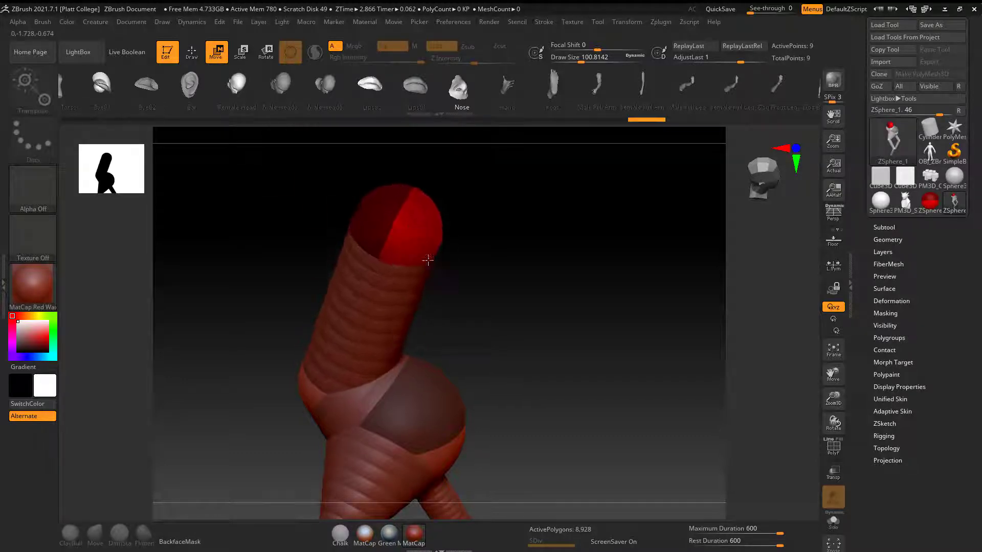
left_click_drag(527, 307, 517, 289, "shift")
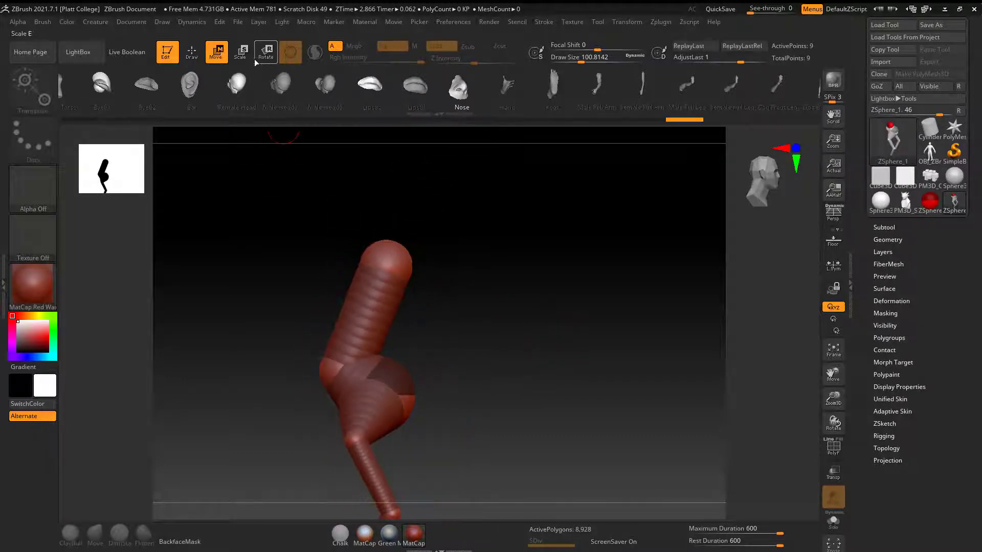
- Insert a ZSphere midway along the torso, and reposition it and the top sphere to curve the spine
left_click(192, 51)
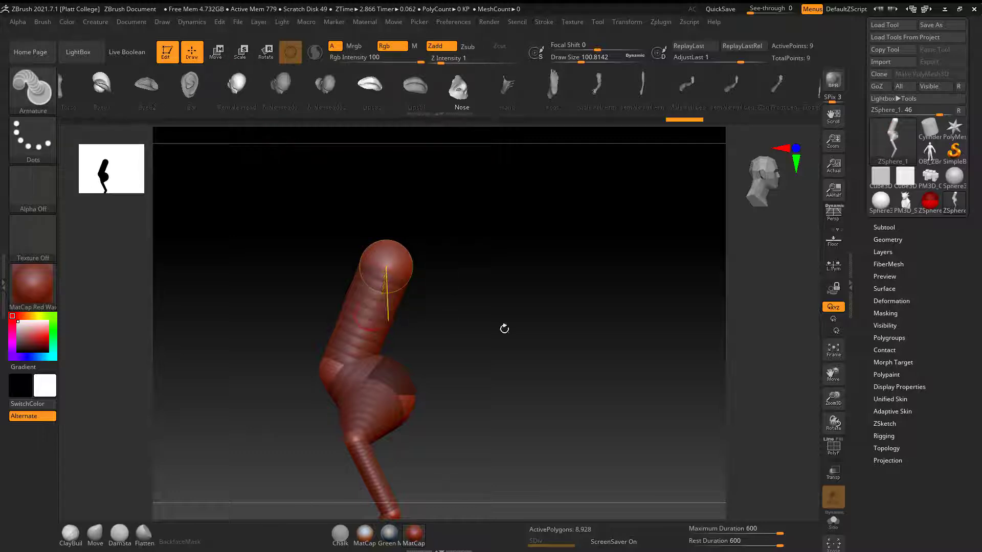
left_click_drag(504, 328, 532, 327, "shift")
left_click(362, 321)
left_click(217, 52)
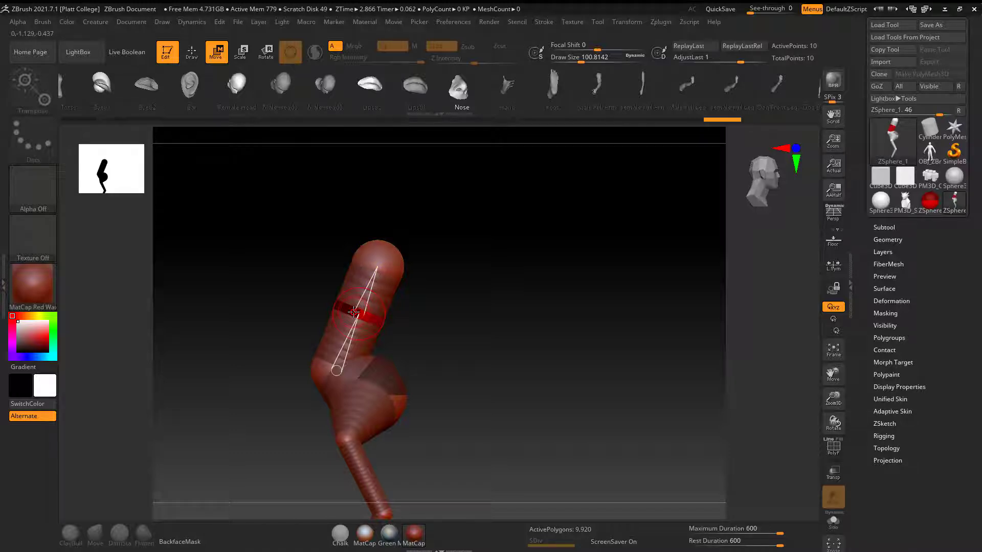
left_click(192, 52)
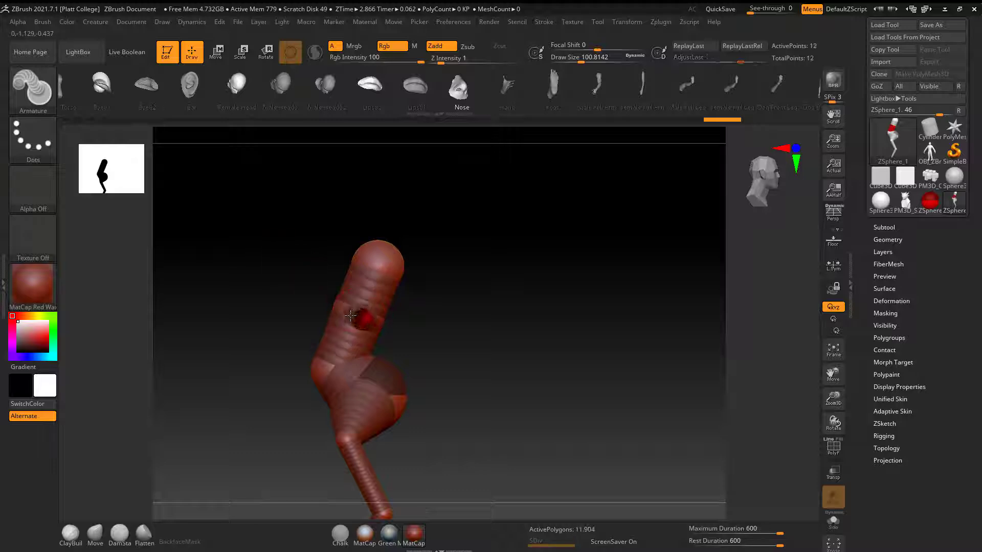
left_click(217, 52)
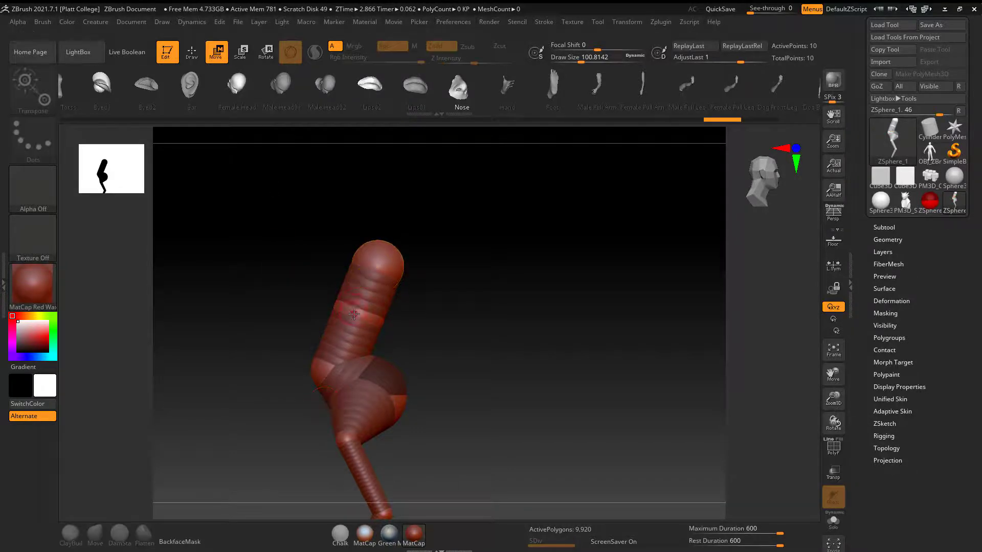
left_click_drag(361, 313, 352, 307)
mouse_move(389, 261)
left_mouse_down()
mouse_move(396, 229)
mouse_move(387, 254)
left_mouse_up()
- Add a mirrored pair of ZSpheres on the torso's top sphere and move them outward and down as shoulders
mouse_move(468, 314)
left_mouse_down()
mouse_move(510, 319)
mouse_move(500, 346)
mouse_move(513, 355)
mouse_move(495, 322)
mouse_move(485, 323)
mouse_move(490, 333)
mouse_move(409, 252)
mouse_move(403, 270)
left_mouse_up()
key("q")
left_click_drag(251, 224, 248, 220)
left_click(217, 54)
mouse_move(486, 266)
left_mouse_down()
mouse_move(501, 278)
mouse_move(428, 275)
mouse_move(433, 283)
left_mouse_up()
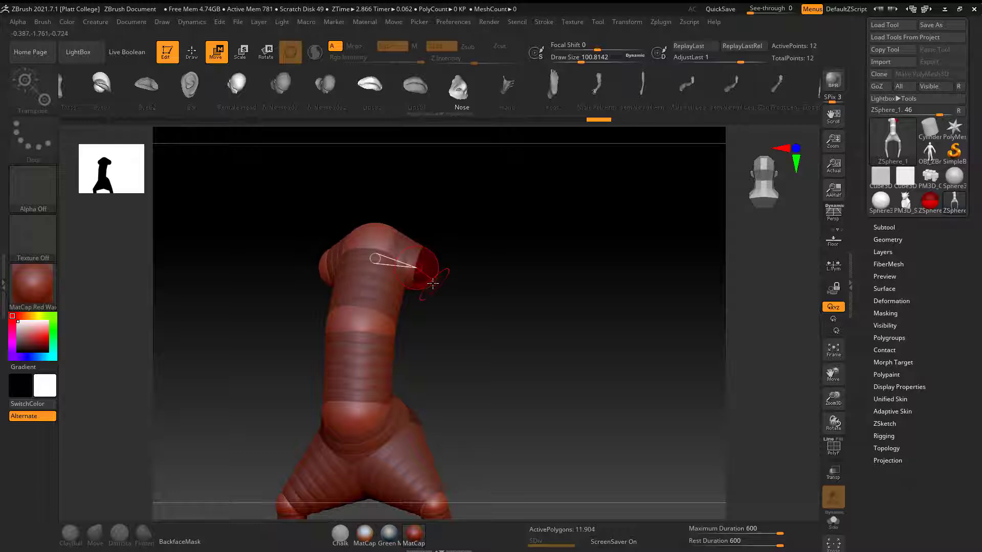
- Add a mirrored pair of ZSpheres at the shoulder ends and pull them down to hip level as arms
key("q")
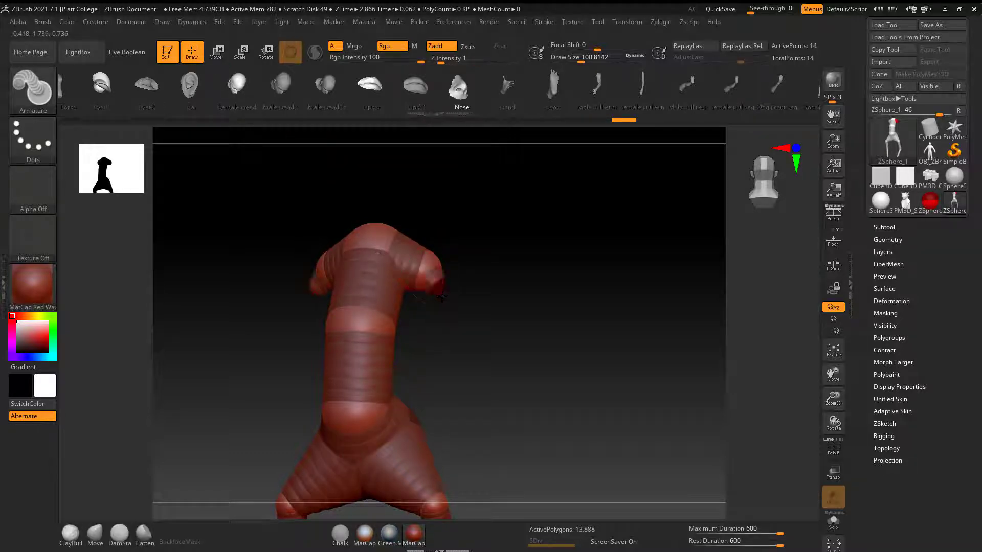
key("w")
left_click_drag(445, 290, 507, 438)
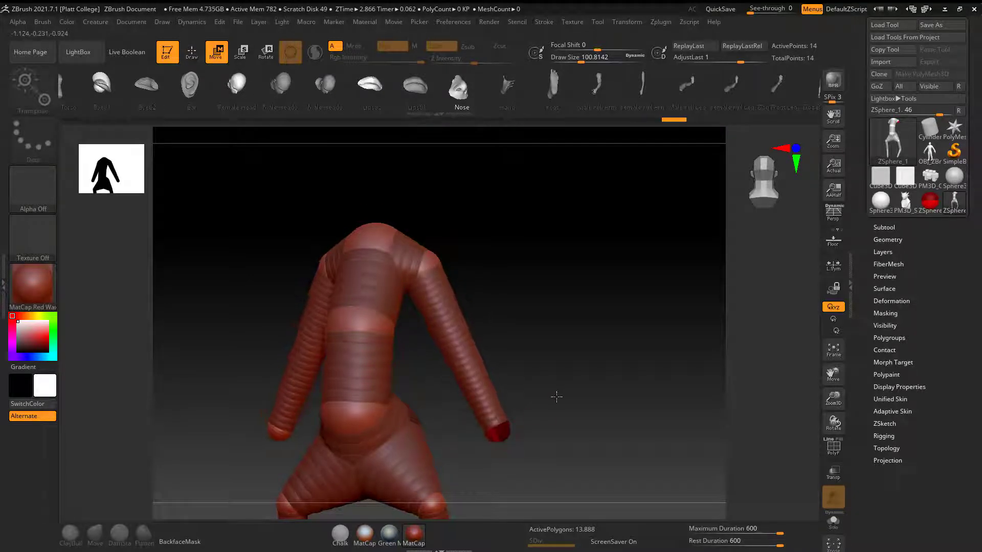
- Insert an elbow ZSphere midway along each arm in side view and move it back to bend the arms
left_click_drag(557, 396, 514, 392)
left_click(194, 59)
left_click_drag(533, 314, 451, 339)
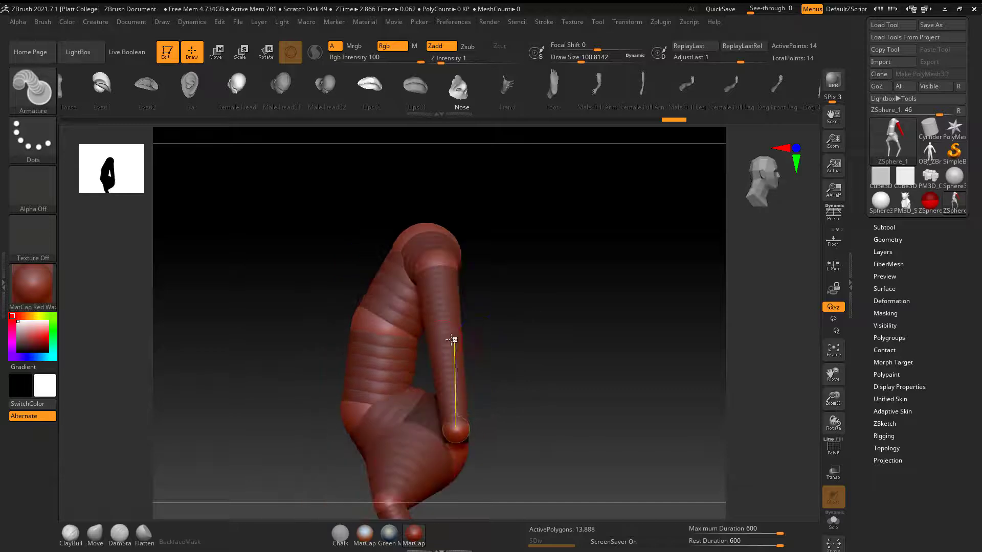
left_click(445, 336)
key("w")
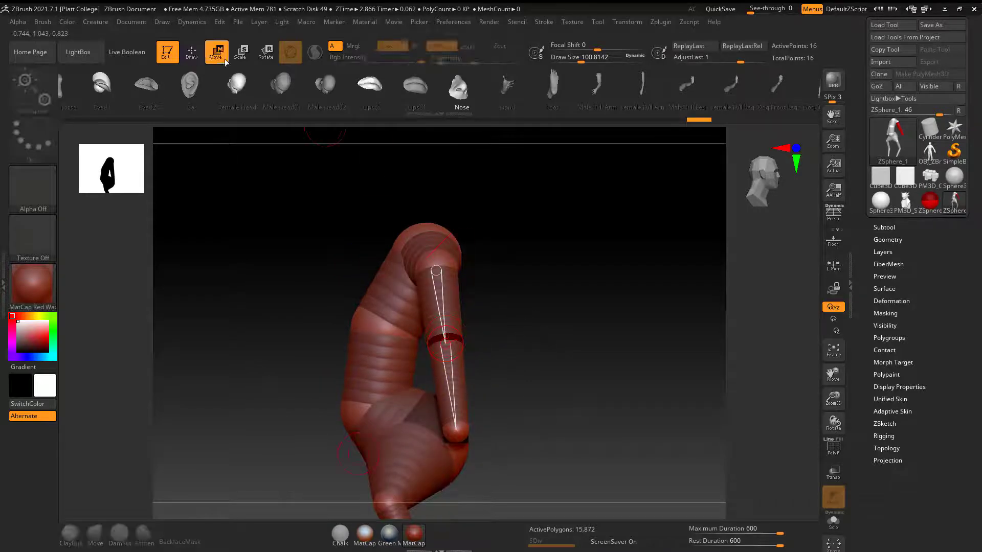
left_click_drag(447, 333, 489, 336)
left_click_drag(548, 353, 608, 358)
left_click_drag(559, 333, 560, 368, "alt")
- Rotate the upper arm slightly in Rotate mode and check the figure's pose from the front and at an angle
key("r")
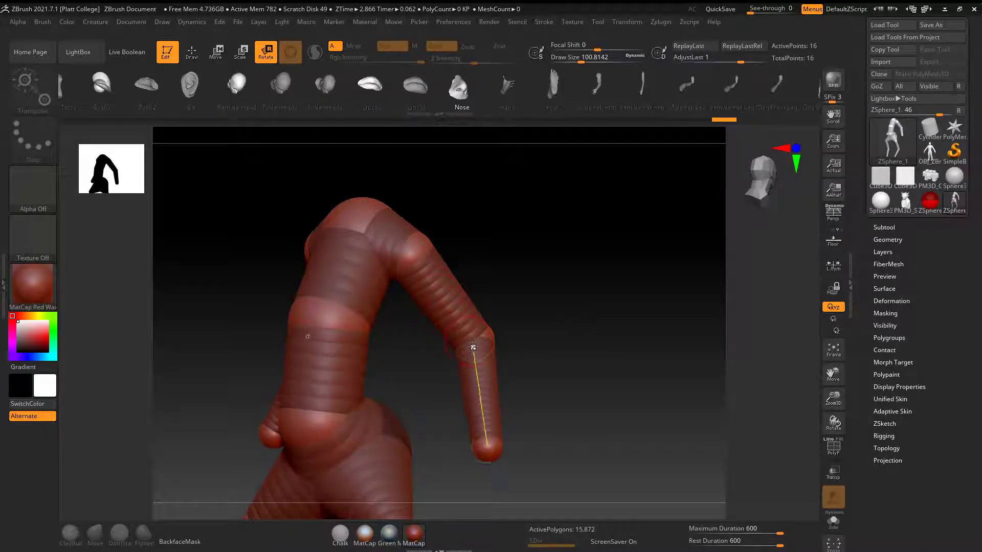
mouse_move(451, 302)
left_mouse_down()
mouse_move(473, 278)
mouse_move(427, 308)
mouse_move(473, 281)
mouse_move(444, 302)
left_mouse_up()
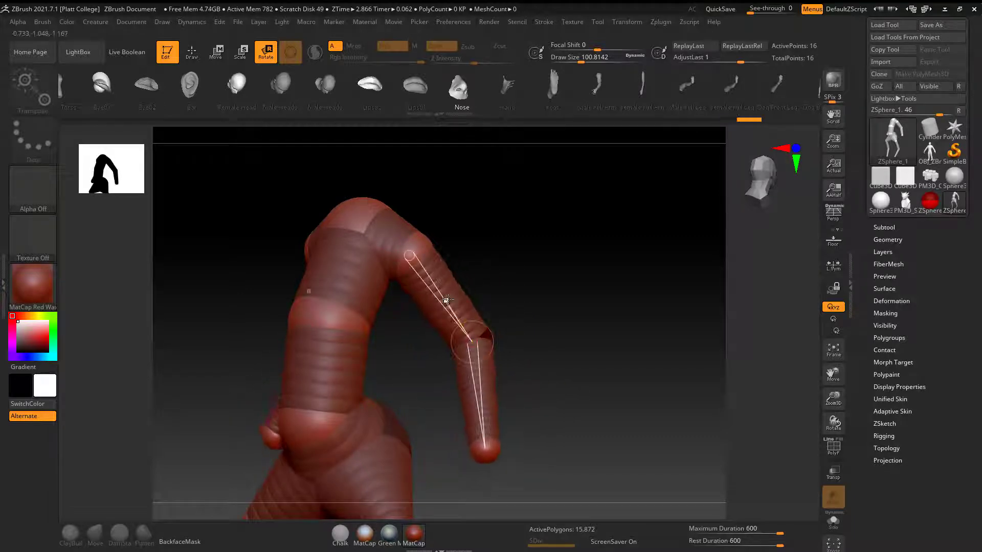
left_click_drag(573, 263, 585, 277, "shift")
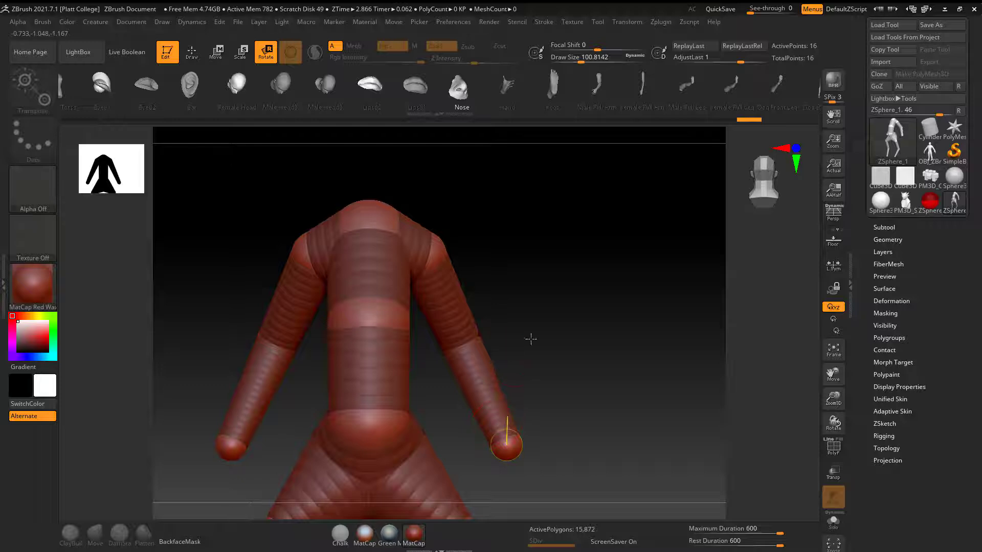
left_click_drag(531, 339, 598, 337)
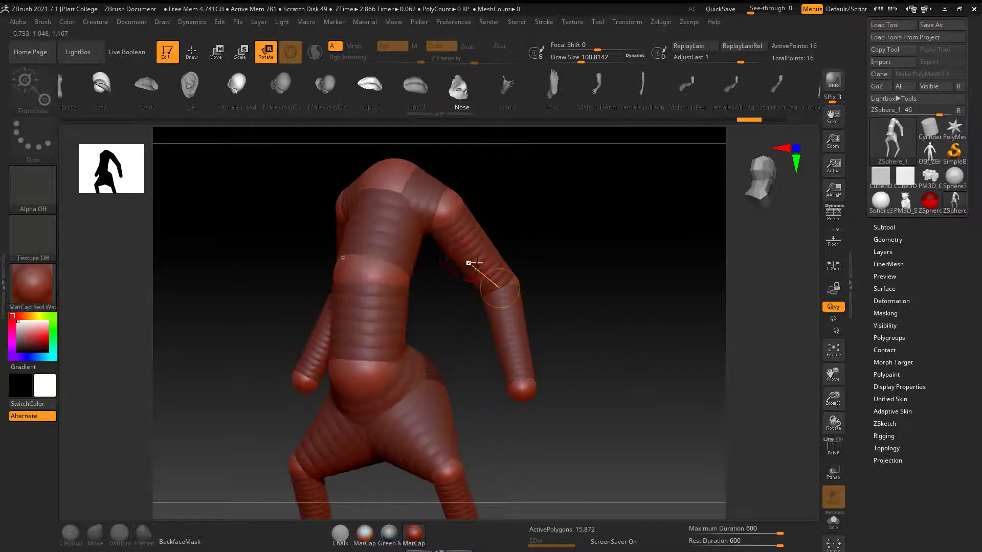
left_click_drag(557, 311, 582, 301)
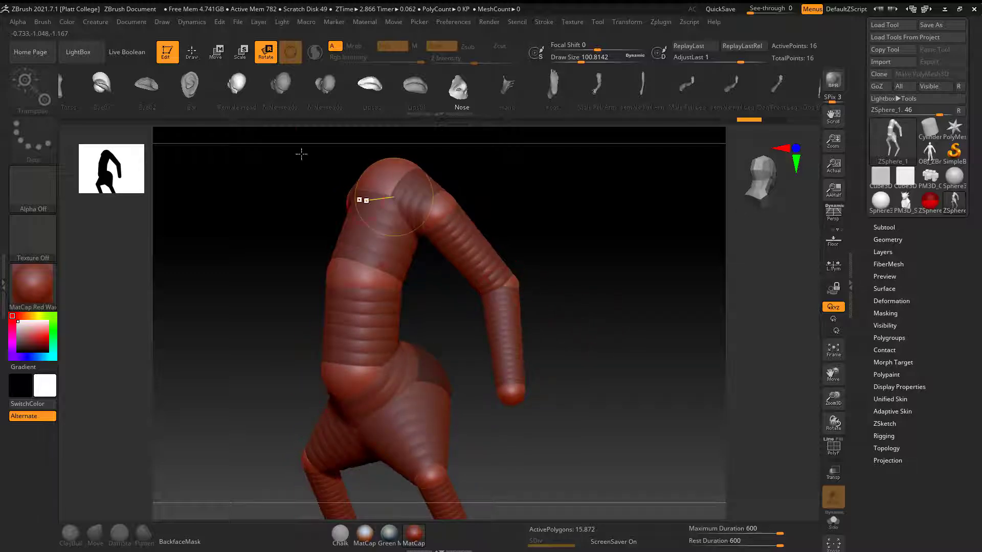
- Try deleting the elbow ZSphere from the arm, and undo the deletion
left_click(200, 56)
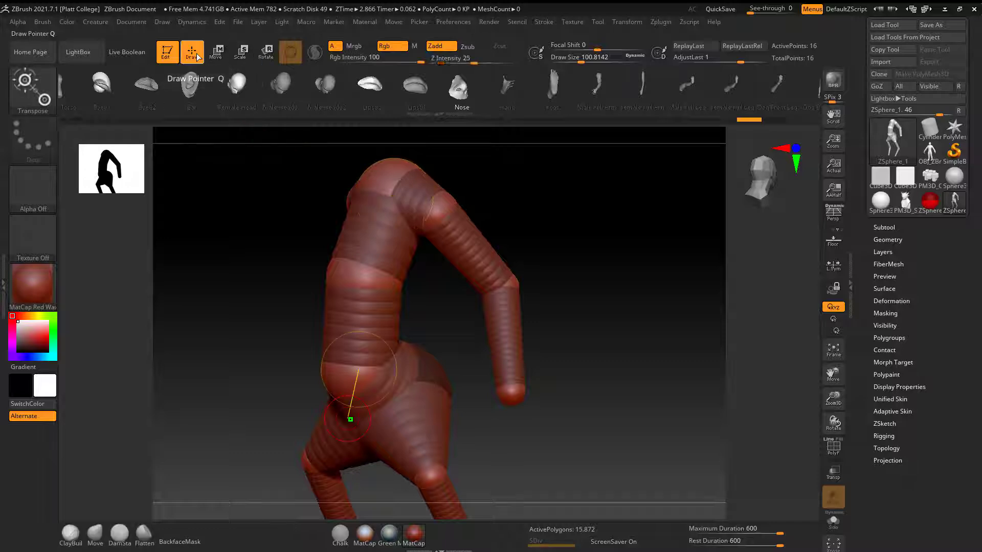
left_click(514, 282, "alt")
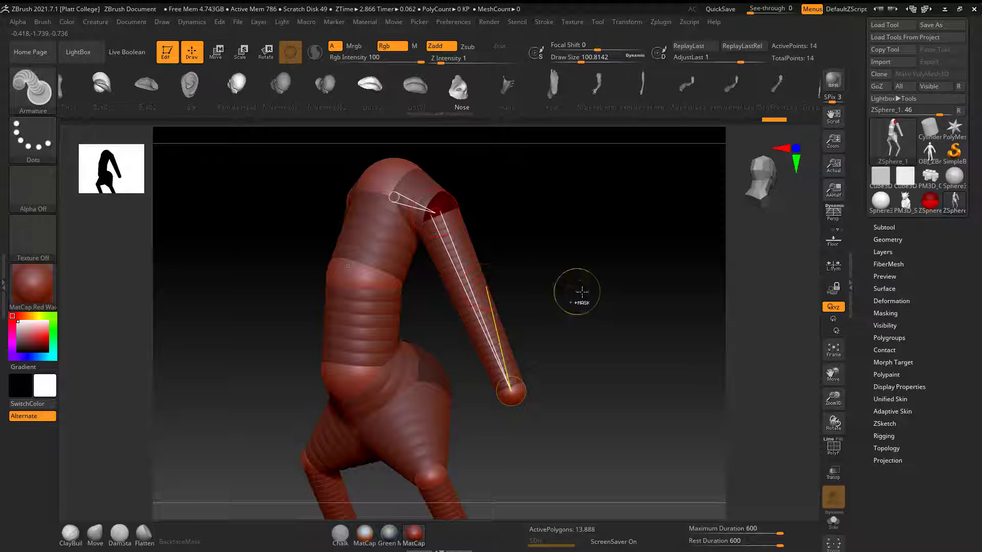
key("ctrl+z")
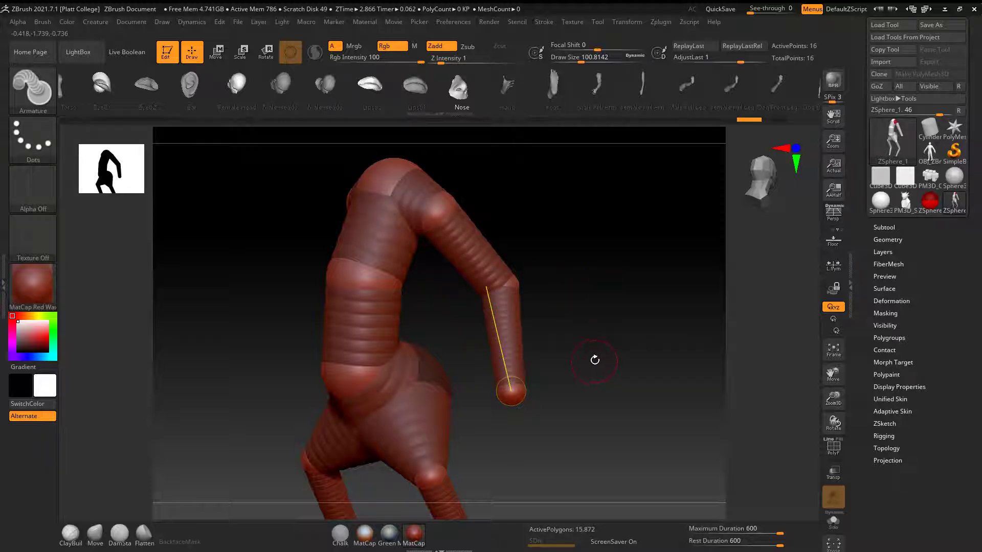
- Preview the adaptive skin of the whole ZSphere figure from several angles and convert it into a PolyMesh3D tool
left_click_drag(597, 375, 432, 213)
key("a")
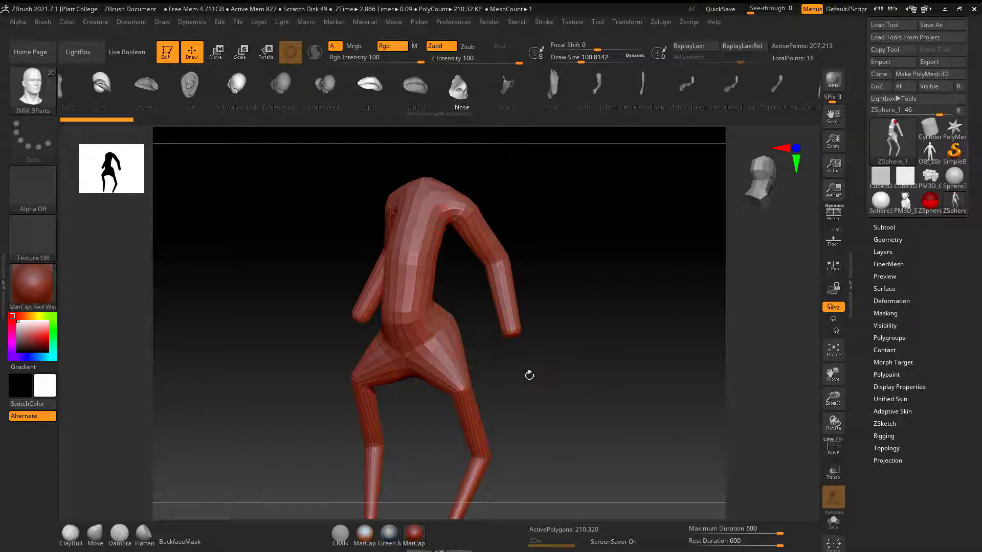
left_click_drag(529, 375, 560, 368)
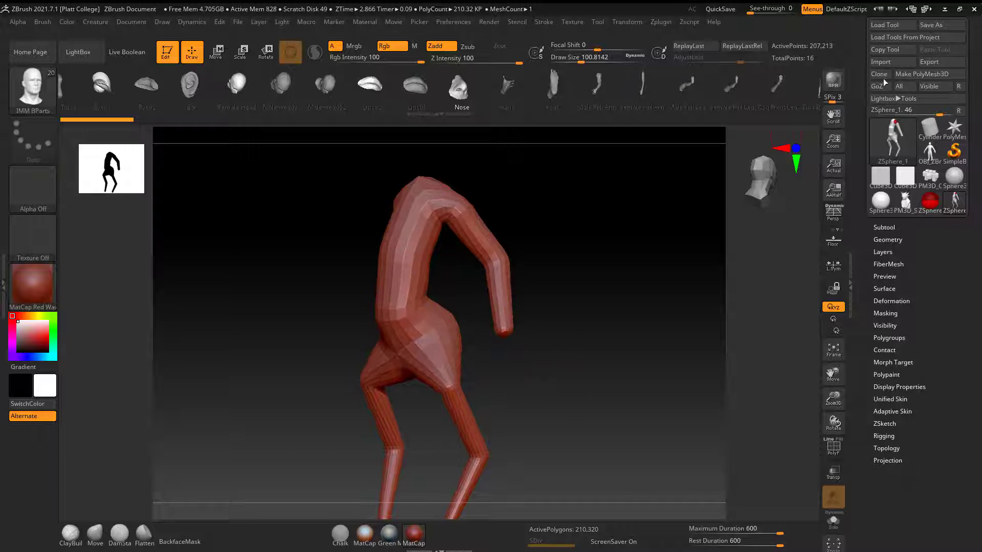
left_click_drag(577, 257, 582, 254)
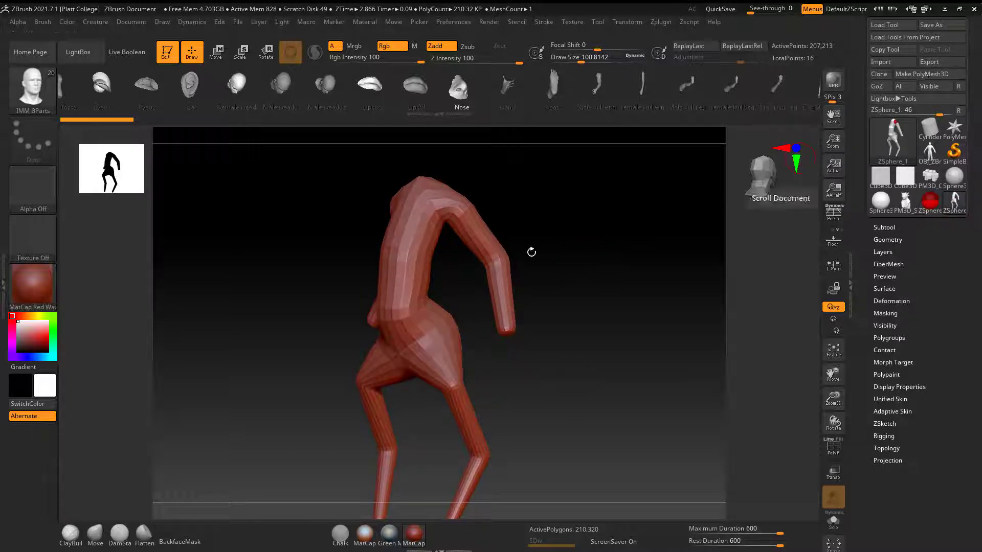
key("a")
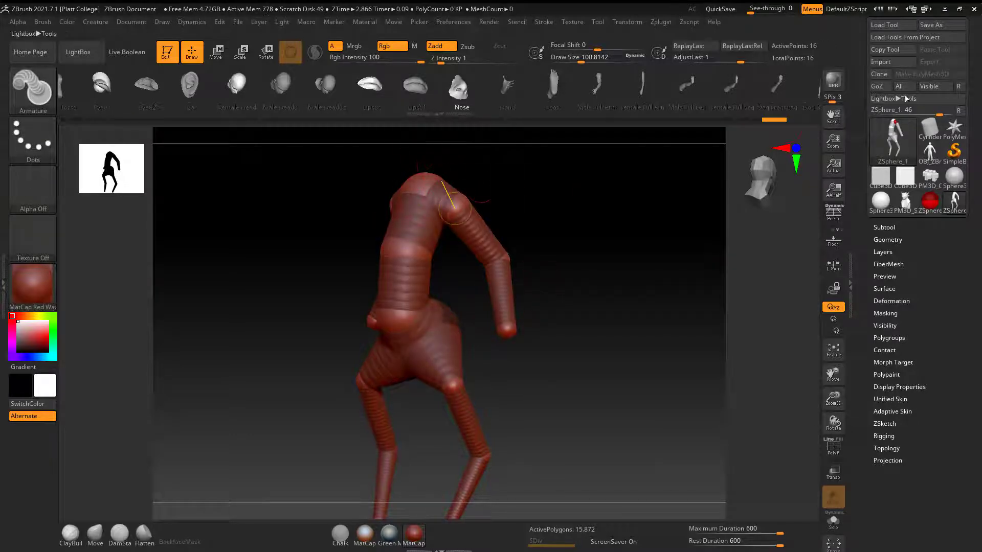
key("a")
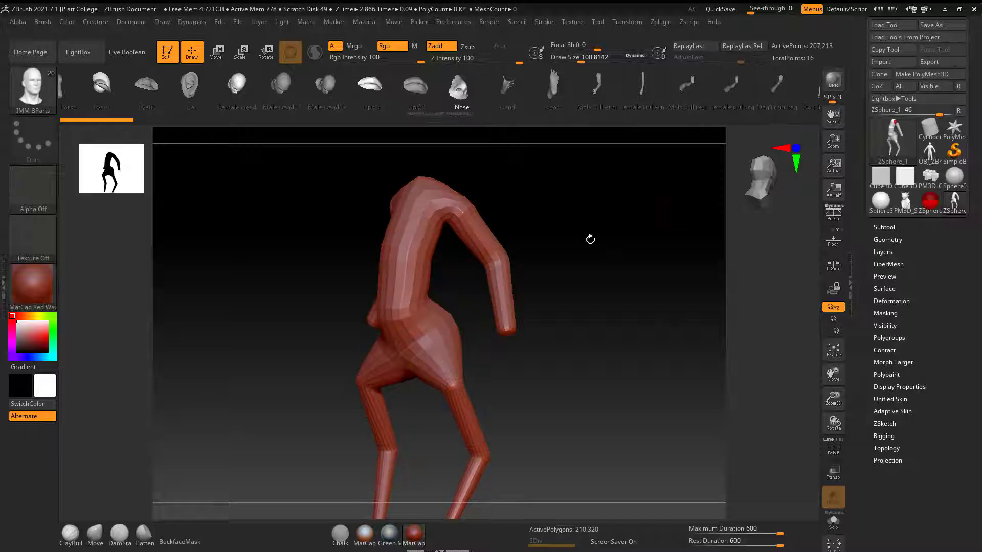
left_click(931, 72)
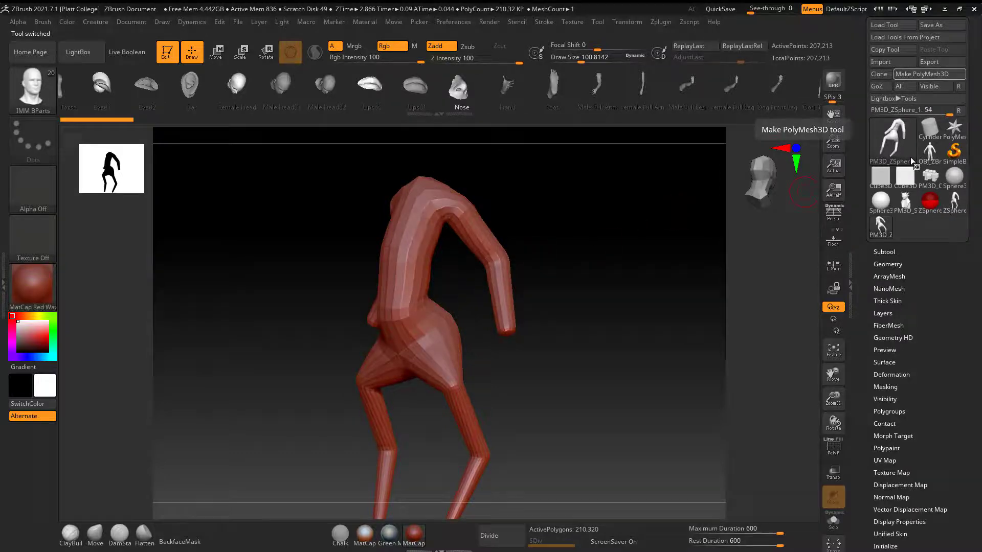
- Select the converted PolyMesh3D figure and subdivide its geometry to SDiv 2
left_click(884, 228)
left_click(886, 249)
left_click(887, 261)
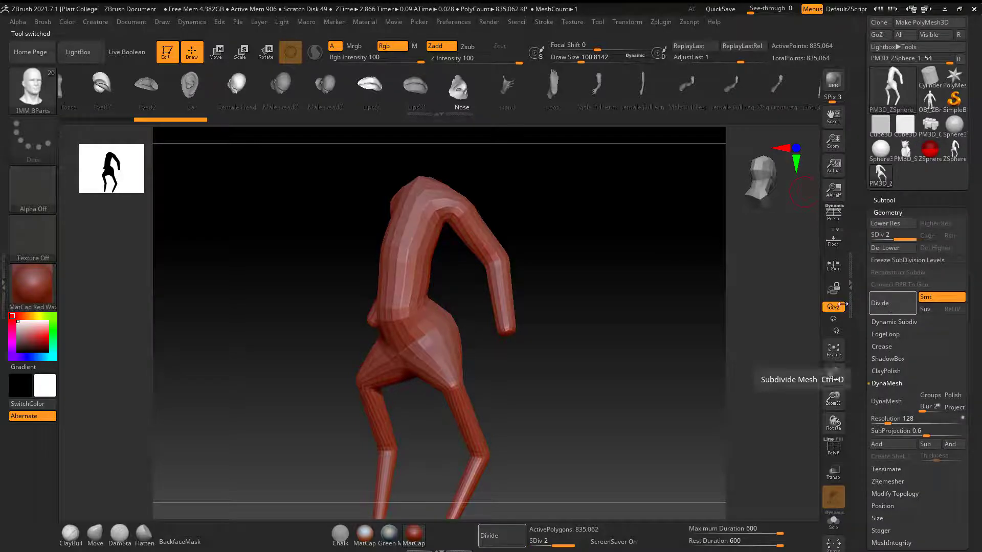
left_click(890, 309)
- Examine the subdivided figure's surface and wireframe from the back and from several angles
left_click_drag(597, 372, 581, 372)
key("shift")
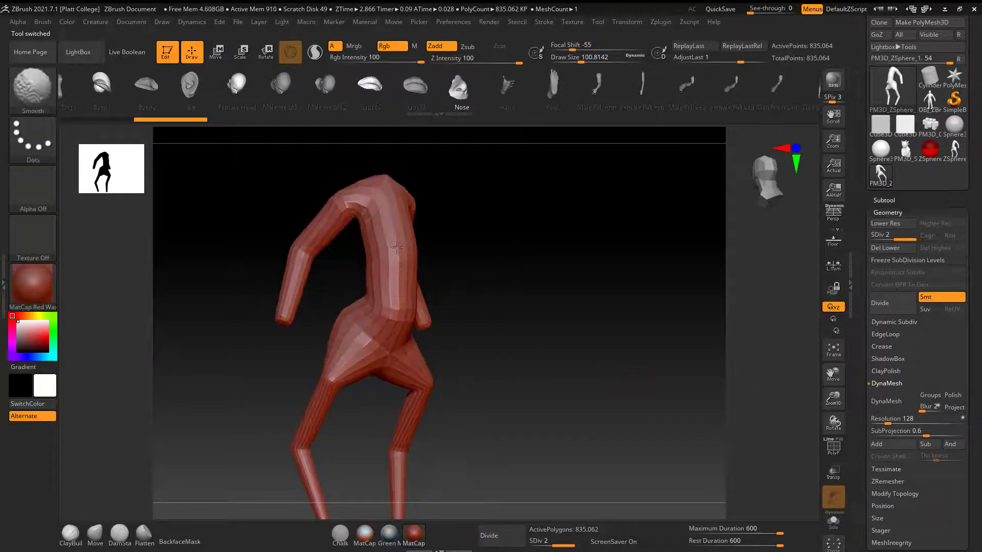
mouse_move(518, 283)
left_mouse_down("alt")
mouse_move(526, 322)
mouse_move(550, 312)
mouse_move(572, 317)
left_mouse_up("alt")
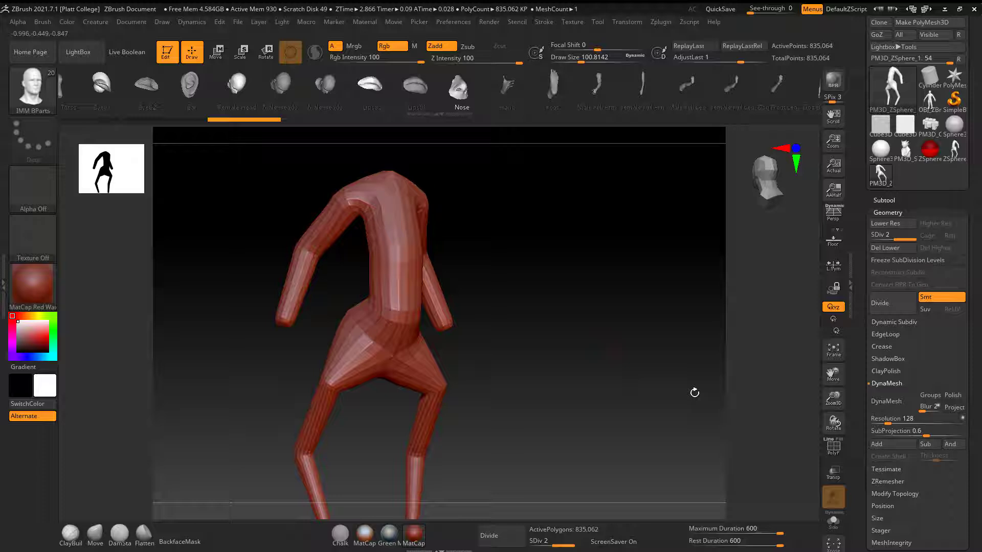
left_click(833, 447)
key("shift+f")
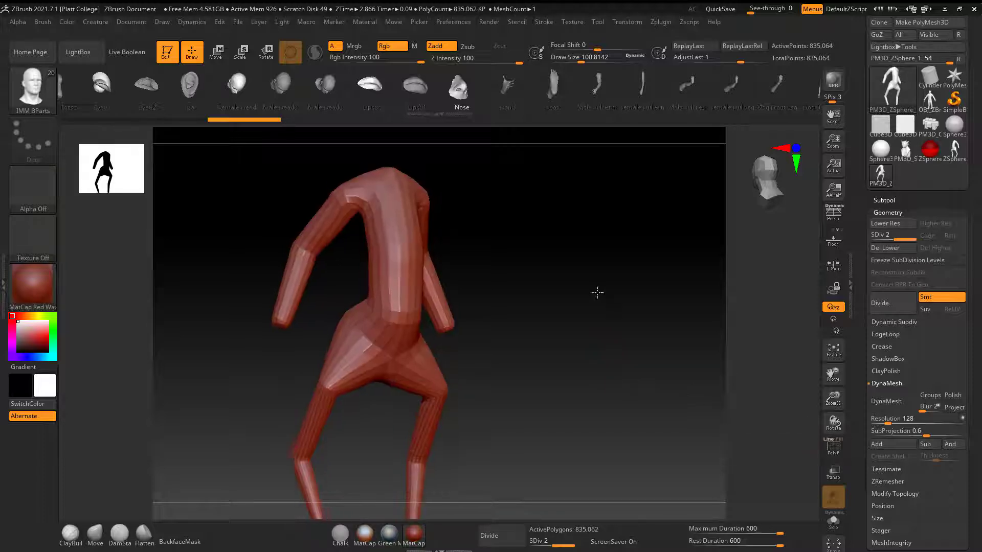
mouse_move(596, 291)
left_mouse_down("alt")
mouse_move(621, 311)
mouse_move(578, 322)
mouse_move(596, 347)
mouse_move(607, 300)
mouse_move(598, 291)
left_mouse_up("alt")
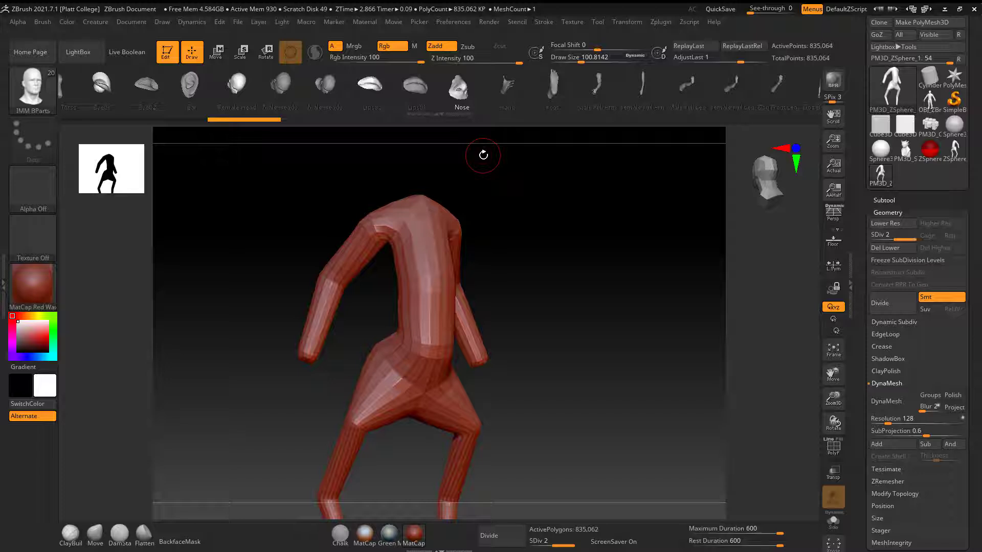
mouse_move(513, 291)
left_mouse_down()
mouse_move(530, 293)
mouse_move(510, 285)
left_mouse_up()
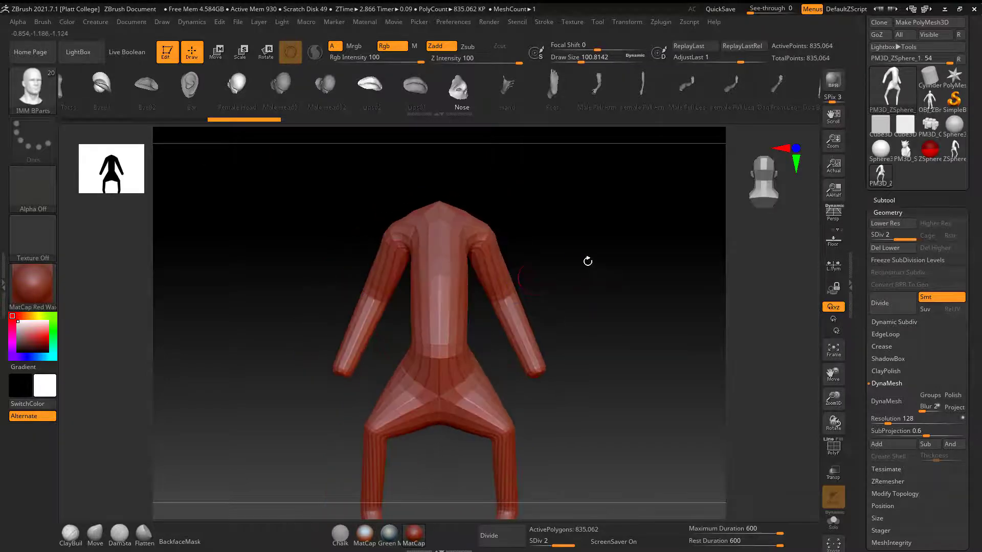
mouse_move(587, 258)
left_mouse_down()
mouse_move(571, 262)
mouse_move(611, 274)
mouse_move(593, 247)
mouse_move(605, 259)
left_mouse_up()
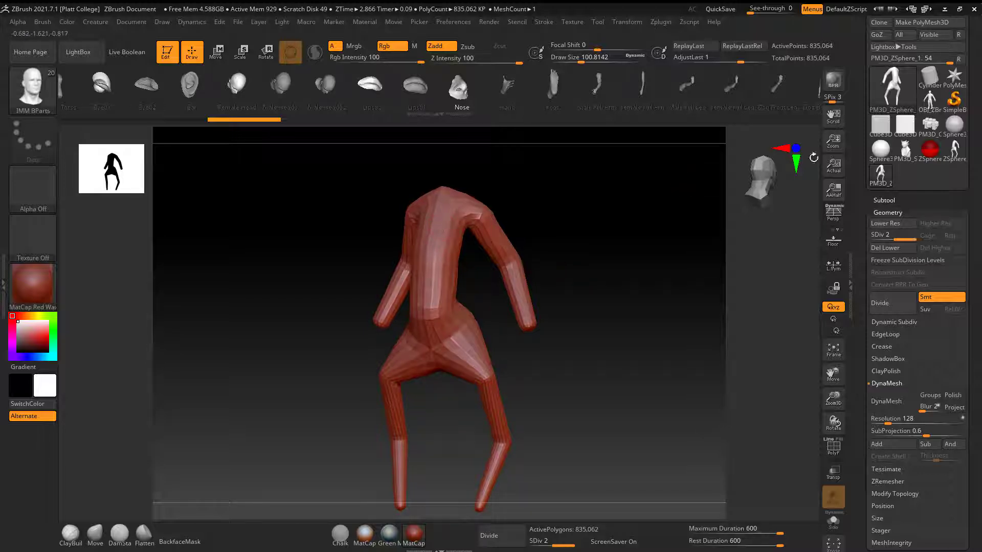
- Switch to the SimpleBrush tool, leaving edit mode, and clear the figure from the canvas
left_click(953, 100)
left_click(410, 185)
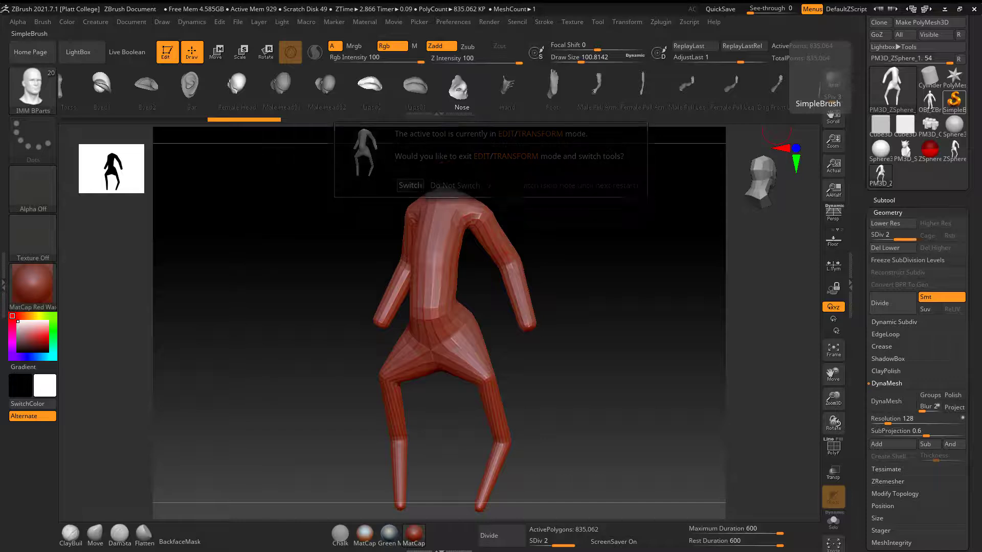
key("ctrl+n")
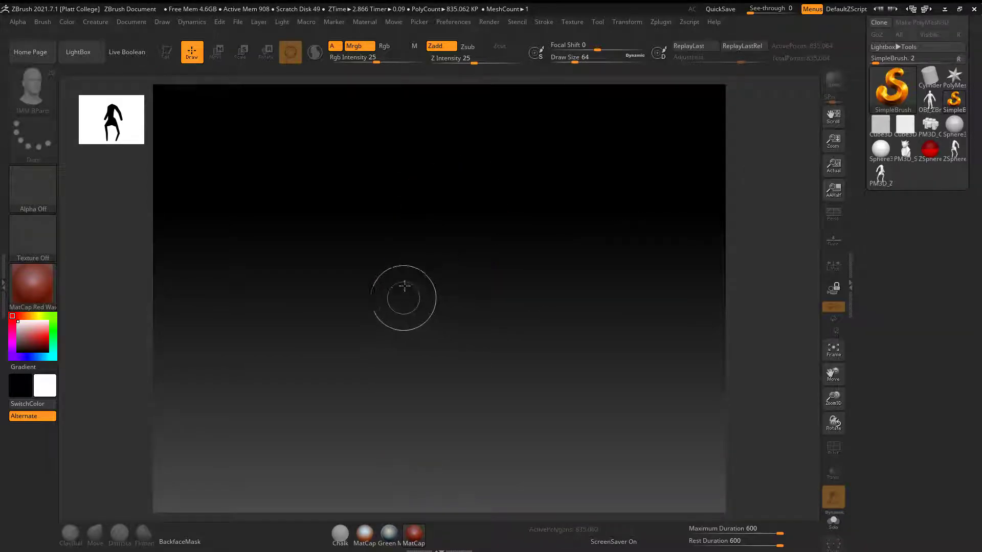
- Load the 8HeadFemale mannequin project from the Mannequin folder in LightBox
left_click(85, 59)
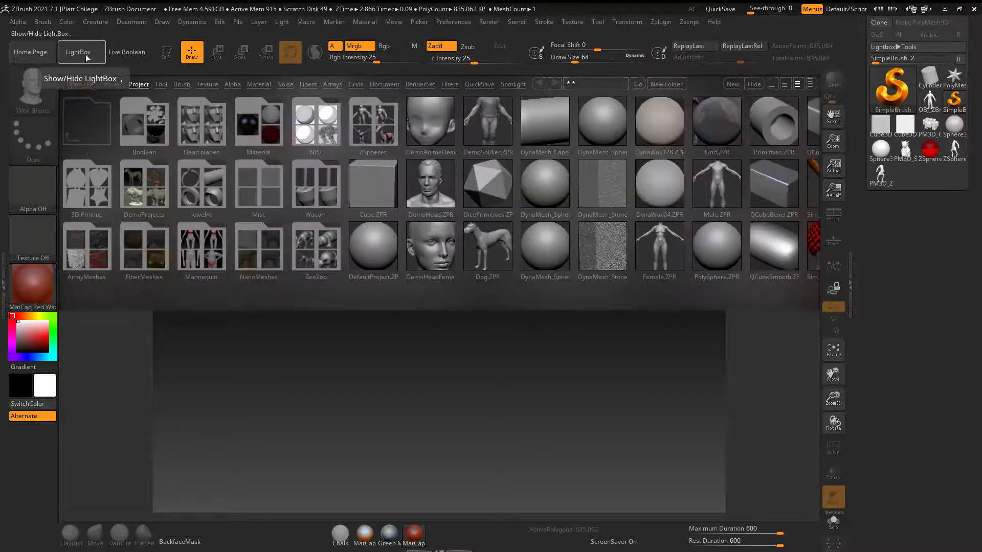
double_click(203, 251)
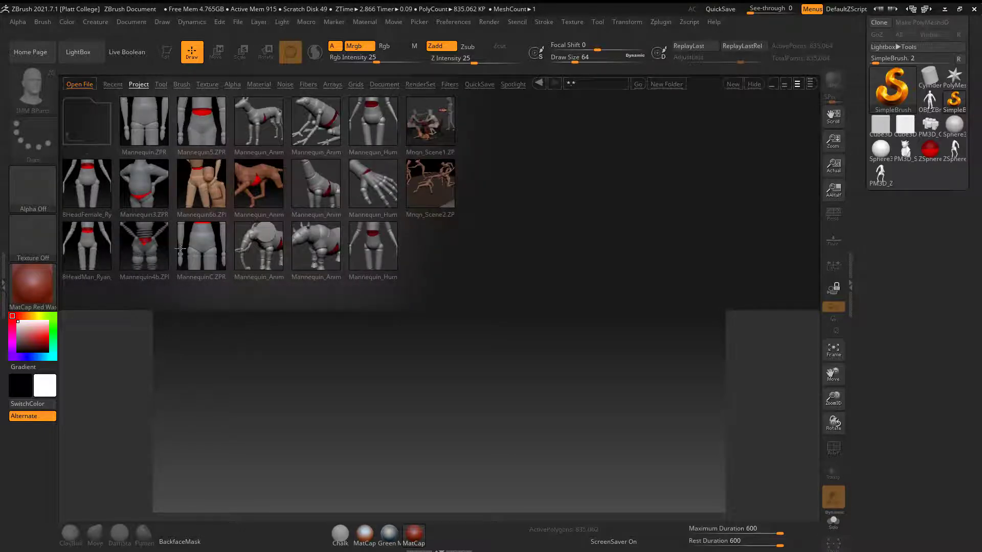
double_click(105, 192)
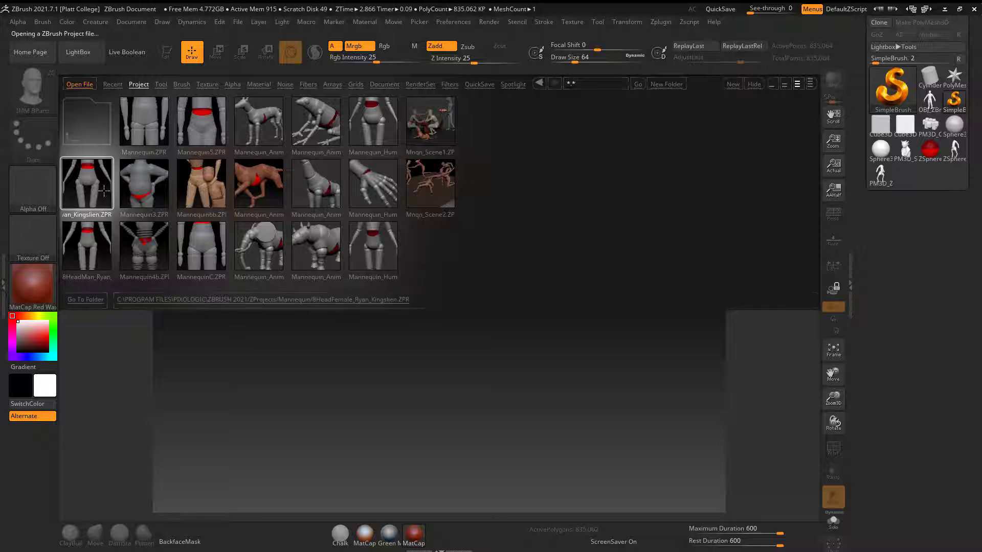
left_click(528, 311)
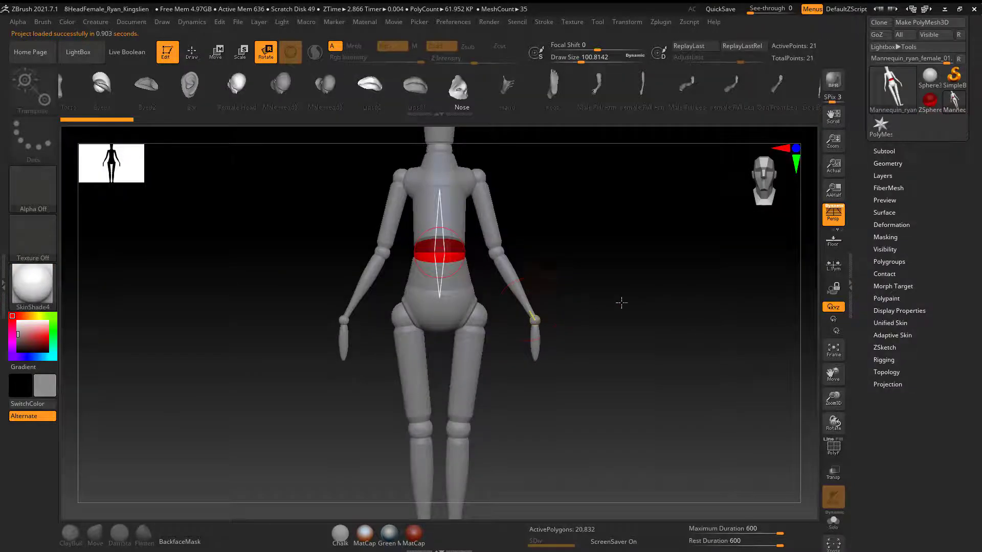
- Frame the whole mannequin, try rotating its upper arm, and undo the rotation
left_click_drag(621, 303, 507, 273)
key("f")
key("a")
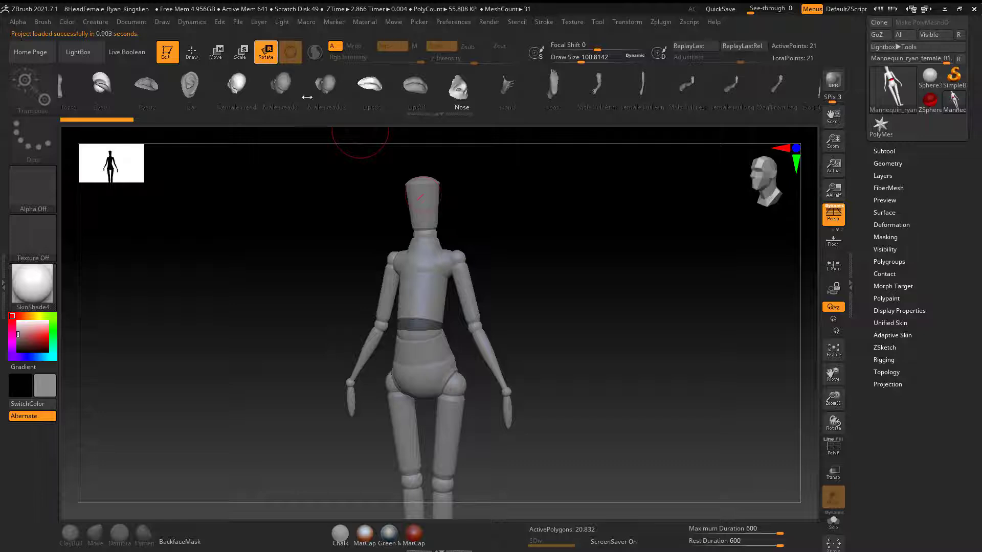
left_click_drag(469, 299, 515, 358)
key("ctrl+z")
left_click_drag(581, 332, 599, 321)
left_click_drag(596, 366, 574, 337, "alt")
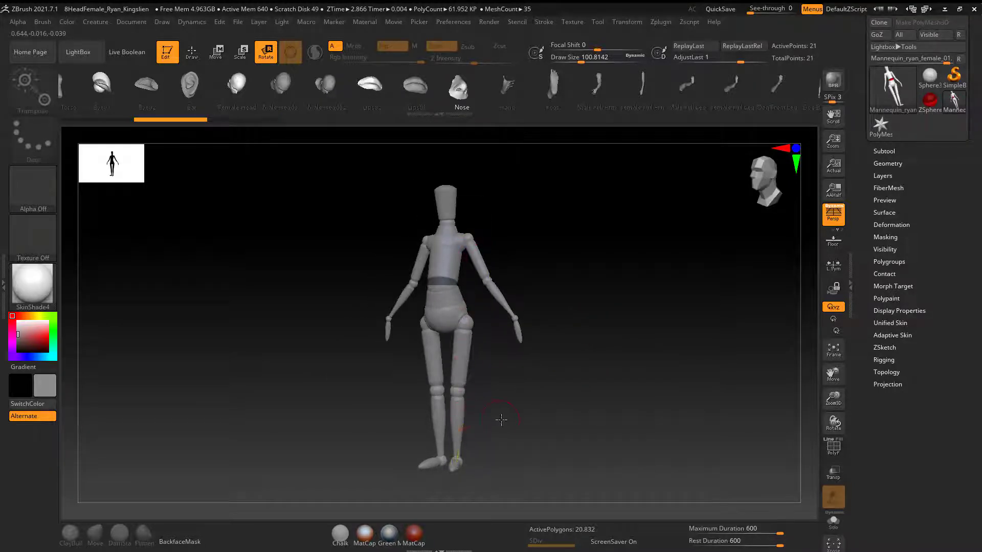
- Try rotating the mannequin's leg at the knee and its forearm at the elbow, undoing each change
left_click_drag(501, 420, 502, 423)
left_click_drag(458, 389, 464, 391)
key("ctrl+z")
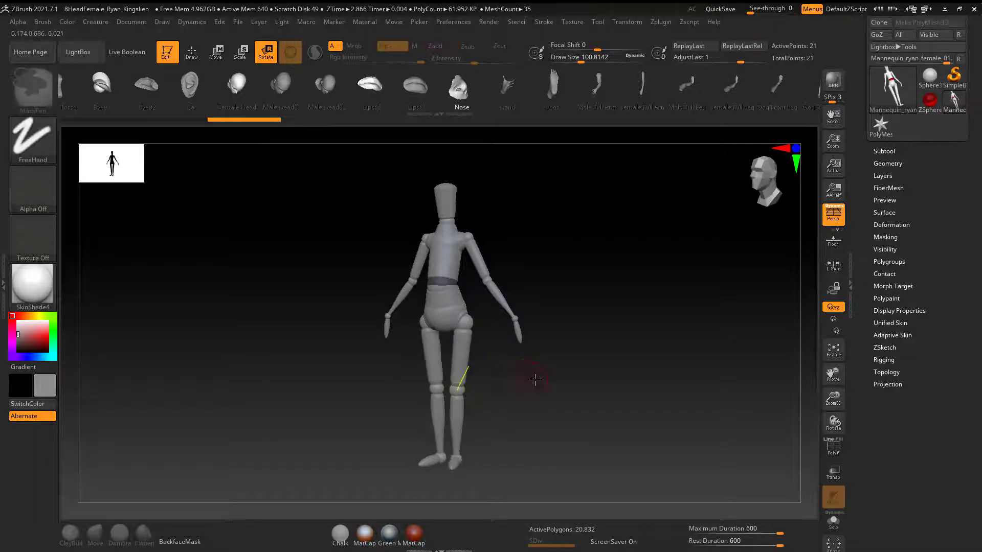
left_click_drag(487, 279, 490, 333)
key("ctrl+z")
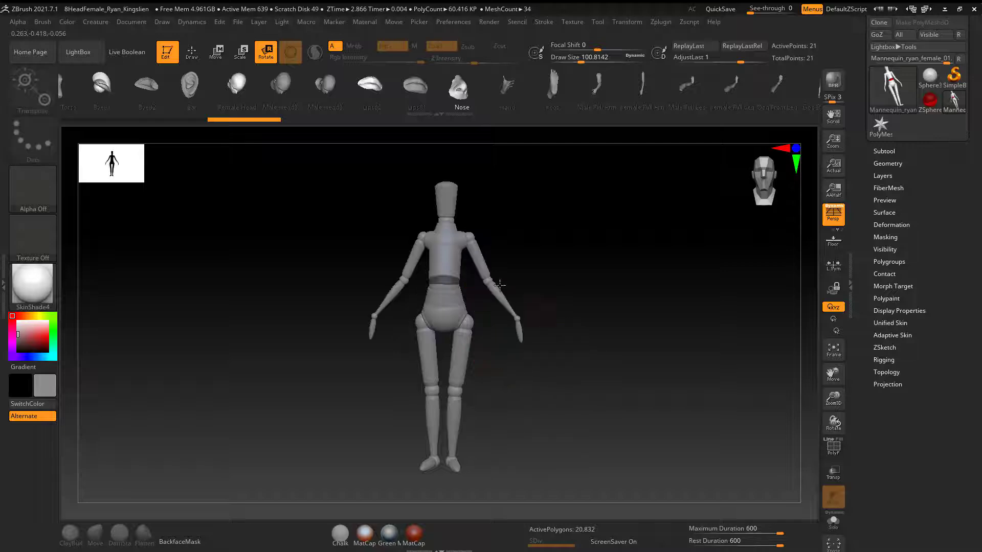
key("ctrl+z")
mouse_move(578, 382)
left_mouse_down()
mouse_move(569, 385)
mouse_move(588, 366)
left_mouse_up()
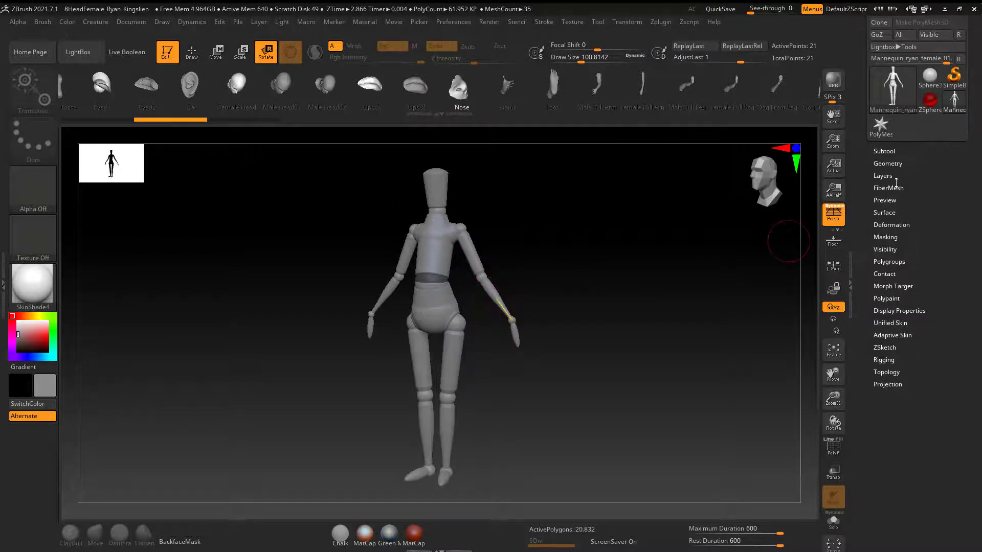
- Preview the mannequin's adaptive skin and convert it into a PolyMesh3D tool
left_click_drag(863, 186, 867, 248)
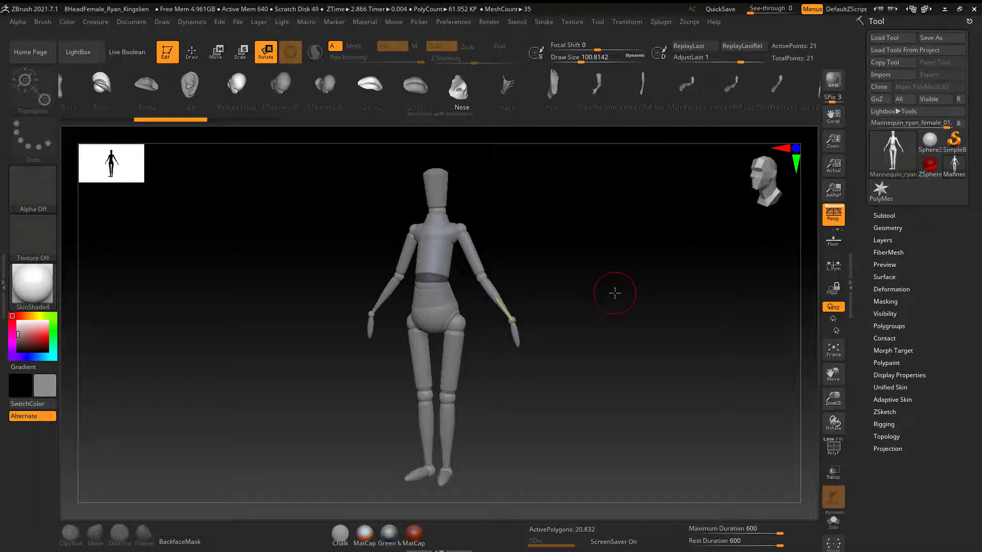
key("a")
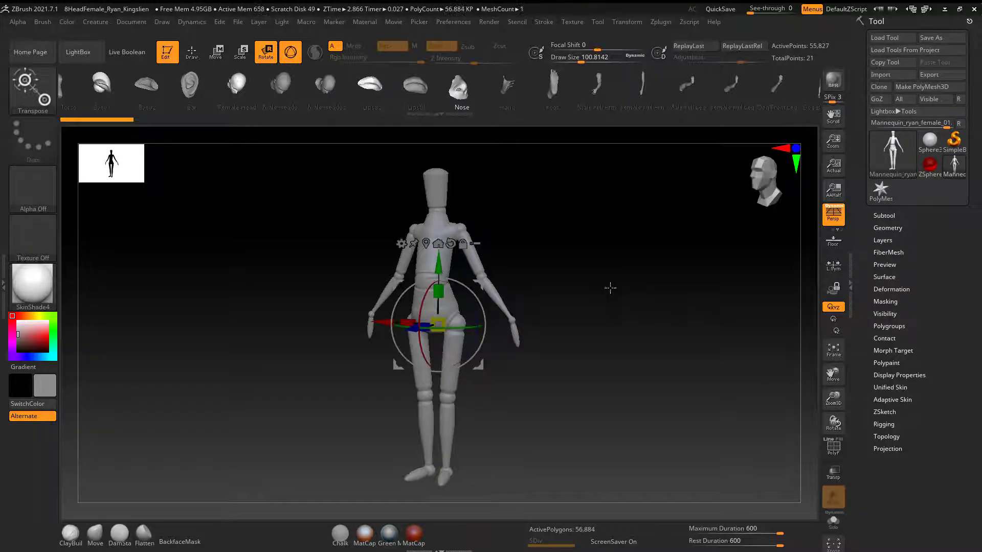
left_click(916, 87)
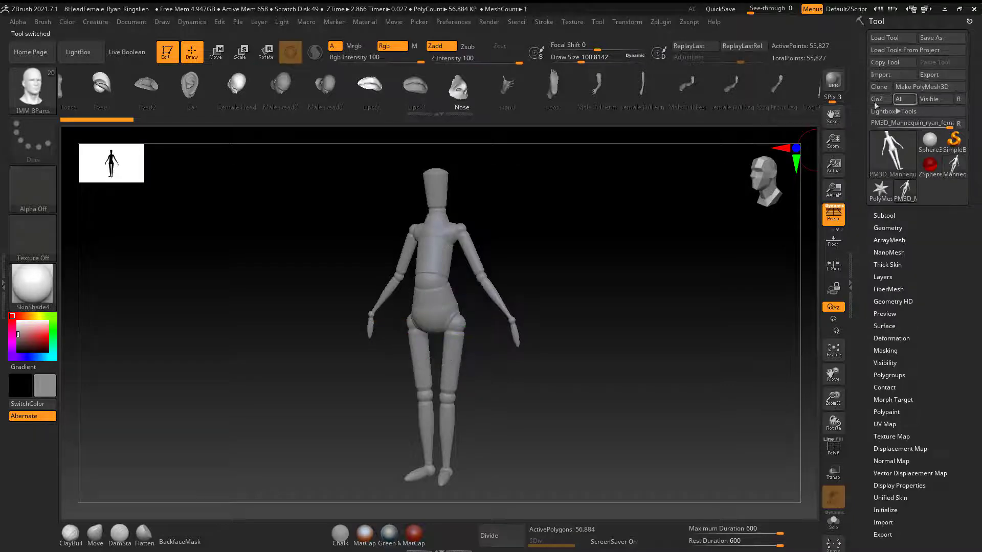
mouse_move(566, 278)
left_mouse_down("shift")
mouse_move(588, 254)
mouse_move(629, 258)
left_mouse_up("shift")
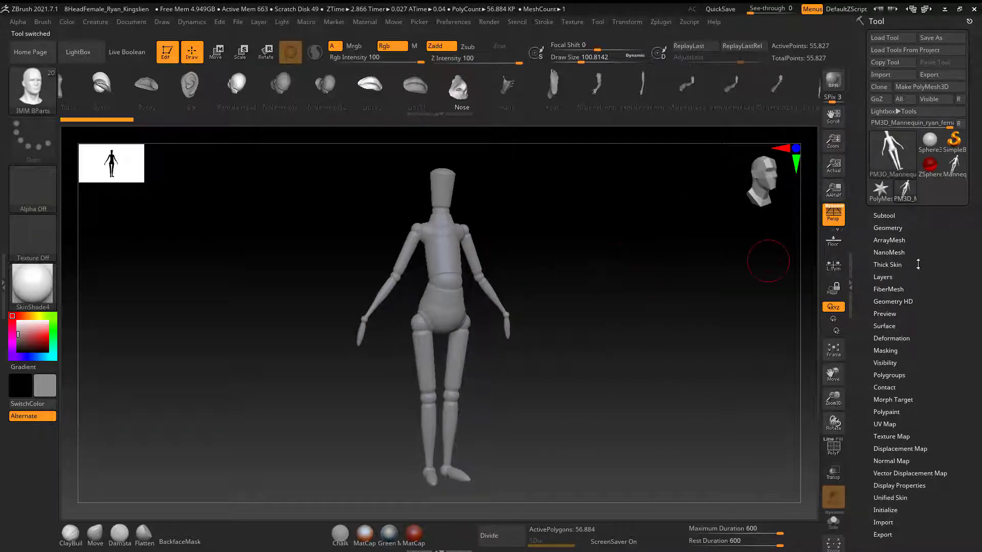
- Open the converted mannequin's Geometry settings and examine its upper body and wireframe up close
left_click(889, 227)
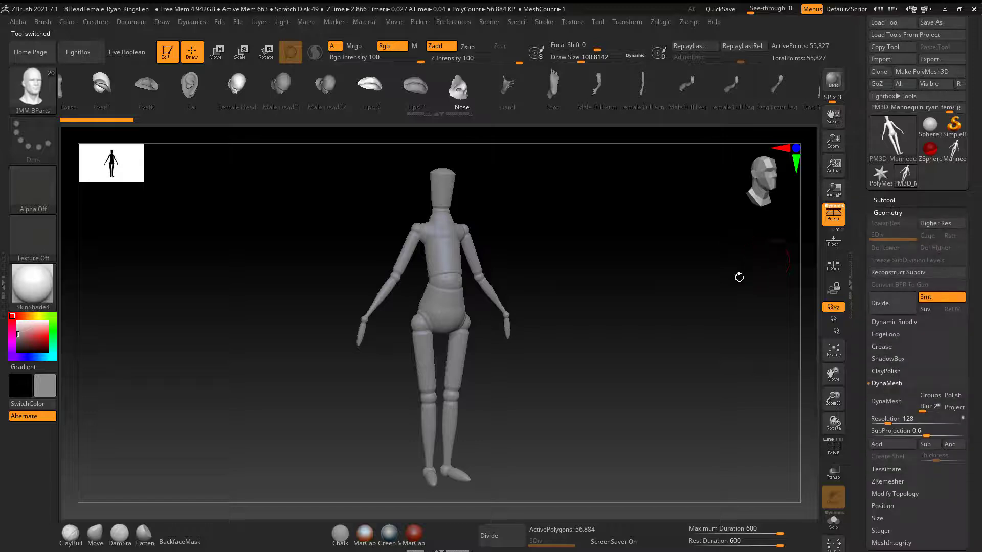
left_click_drag(602, 277, 593, 304, "alt")
left_click_drag(607, 238, 583, 305, "alt")
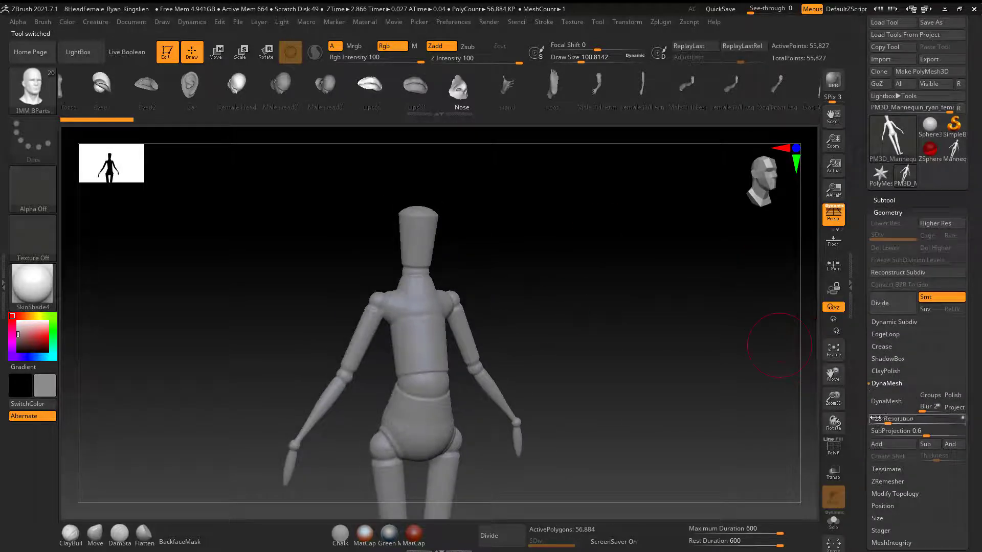
left_click(834, 453)
left_click(834, 452)
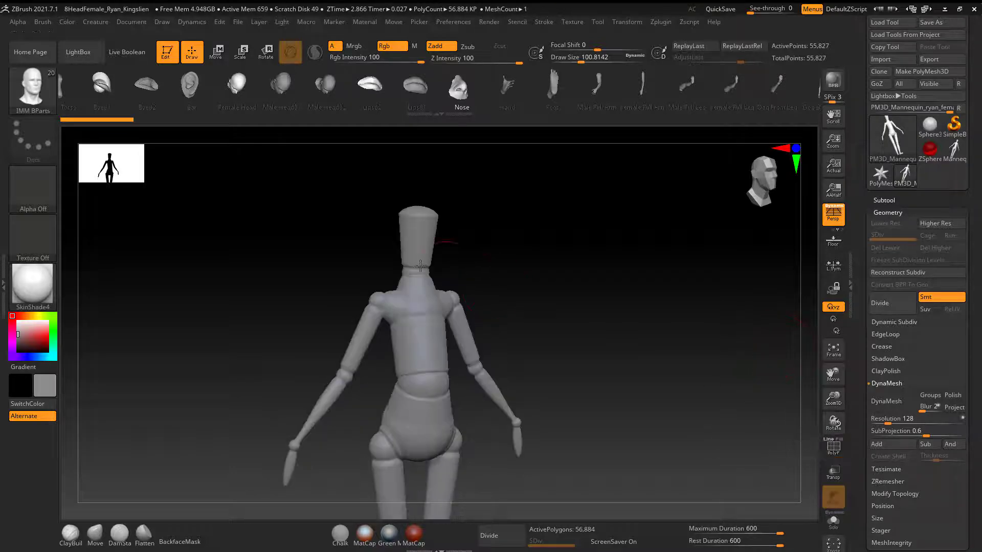
left_click_drag(580, 258, 534, 258)
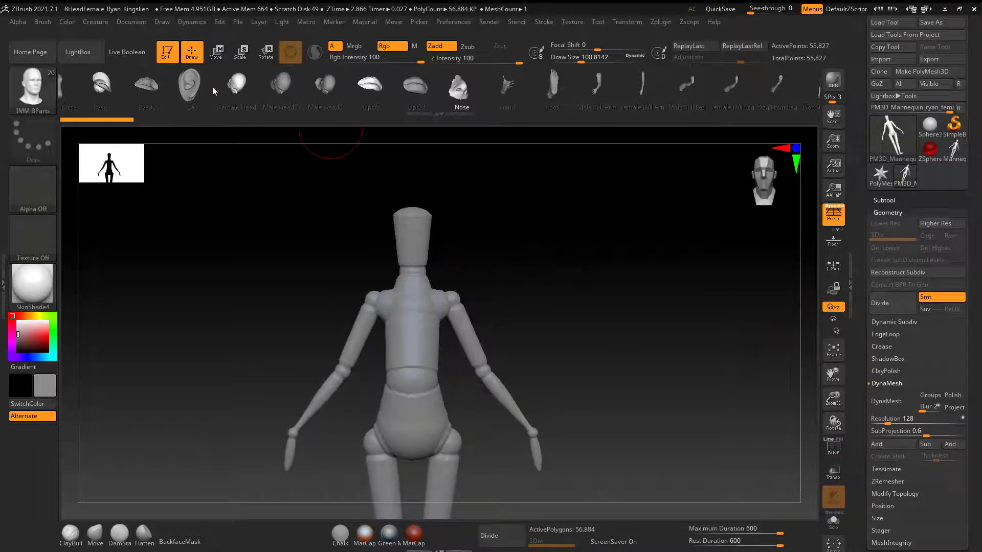
- Insert the Female Head part from the IMM BParts brush at the mannequin's neck
left_click(39, 84)
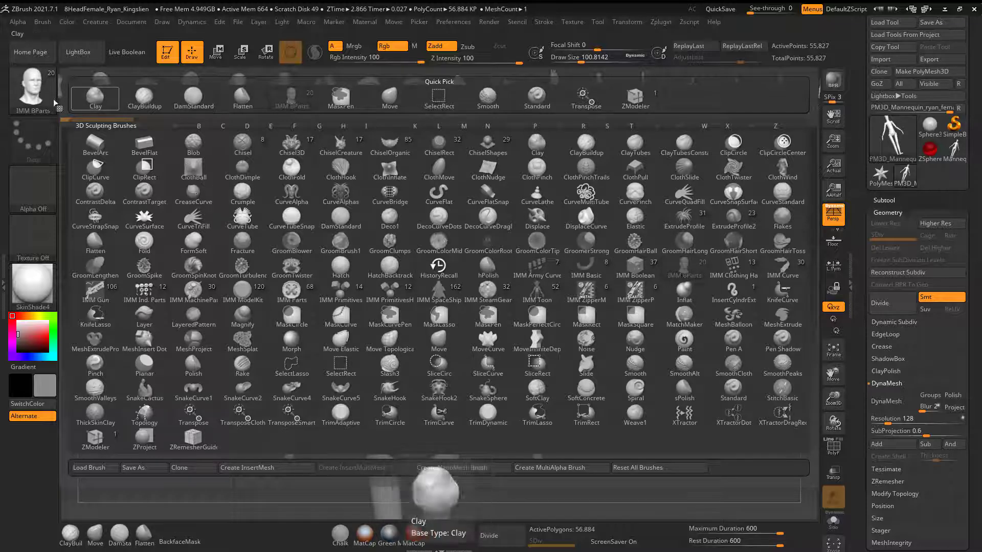
left_click(694, 276)
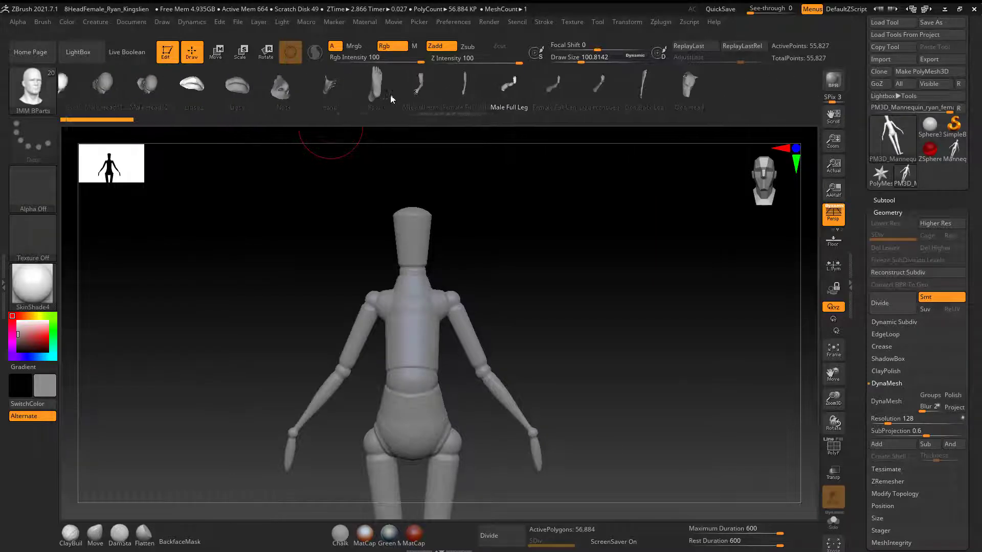
left_click(299, 92)
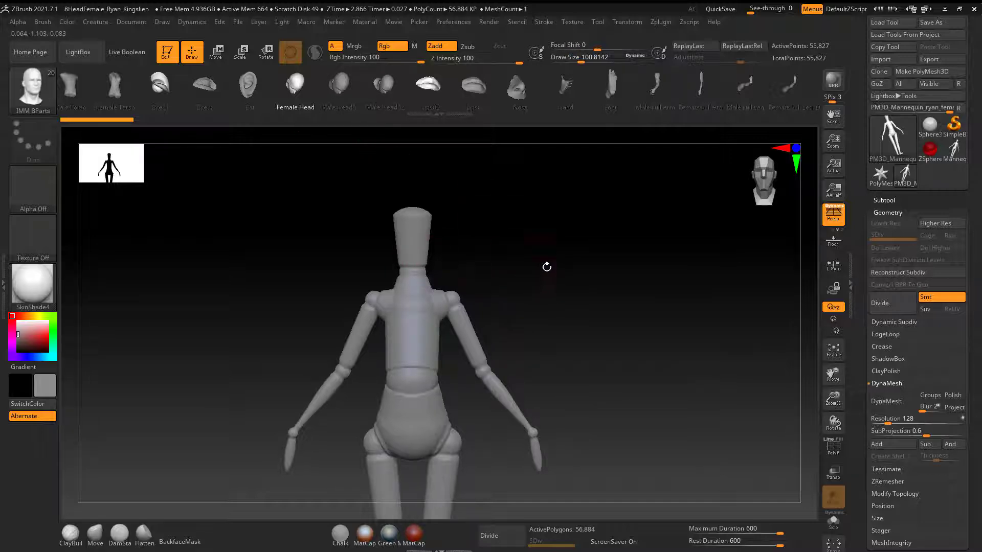
mouse_move(620, 279)
right_mouse_down("ctrl")
mouse_move(635, 213)
mouse_move(491, 325)
right_mouse_up("ctrl")
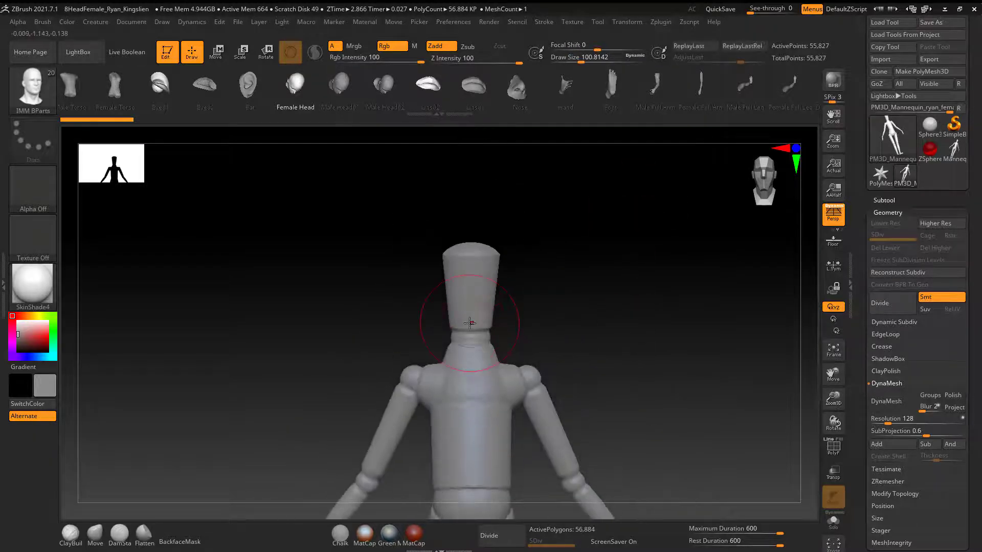
left_click_drag(475, 355, 480, 387)
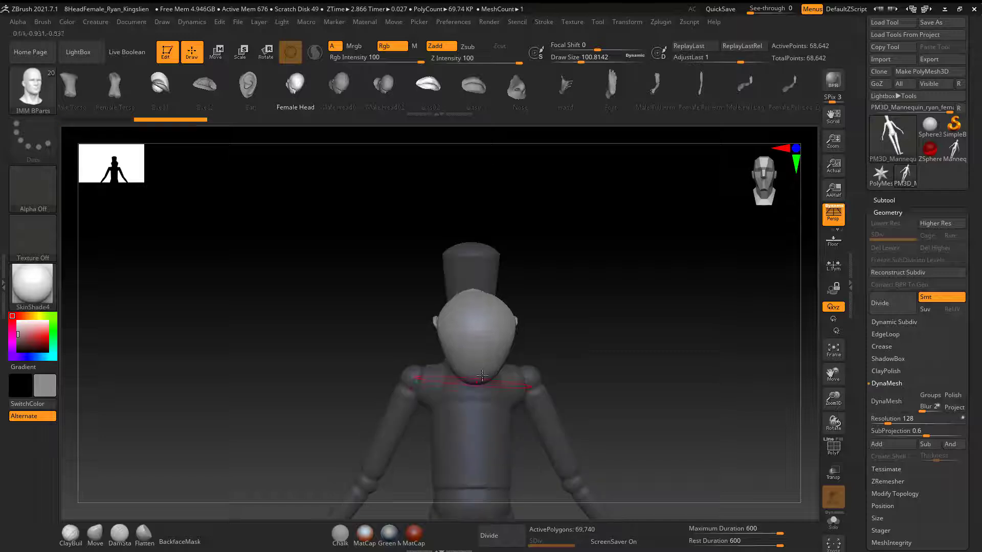
- Rotate the inserted female head upright and move it onto the mannequin's neck
right_click_drag(685, 310, 570, 302)
left_click(265, 51)
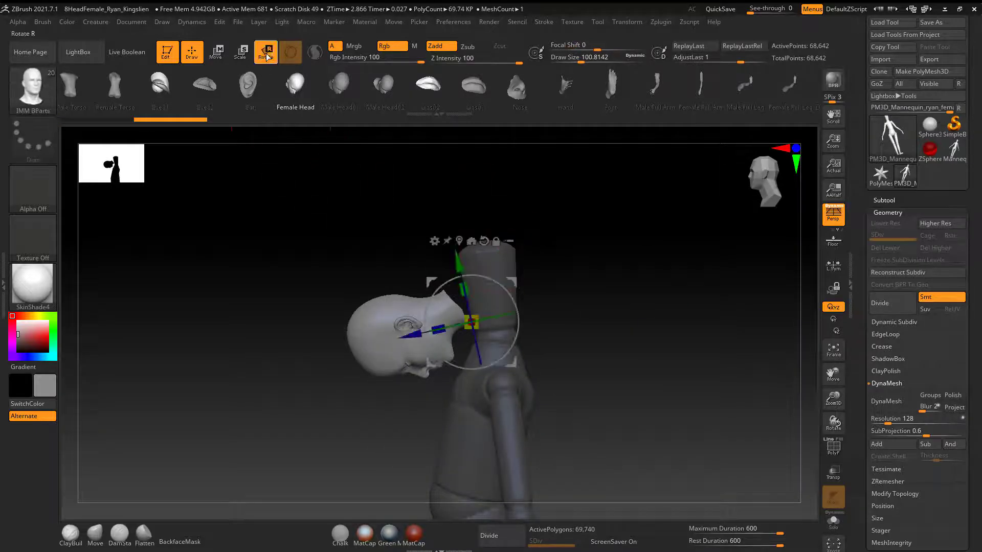
left_click_drag(446, 280, 555, 306)
left_click_drag(471, 321, 465, 359)
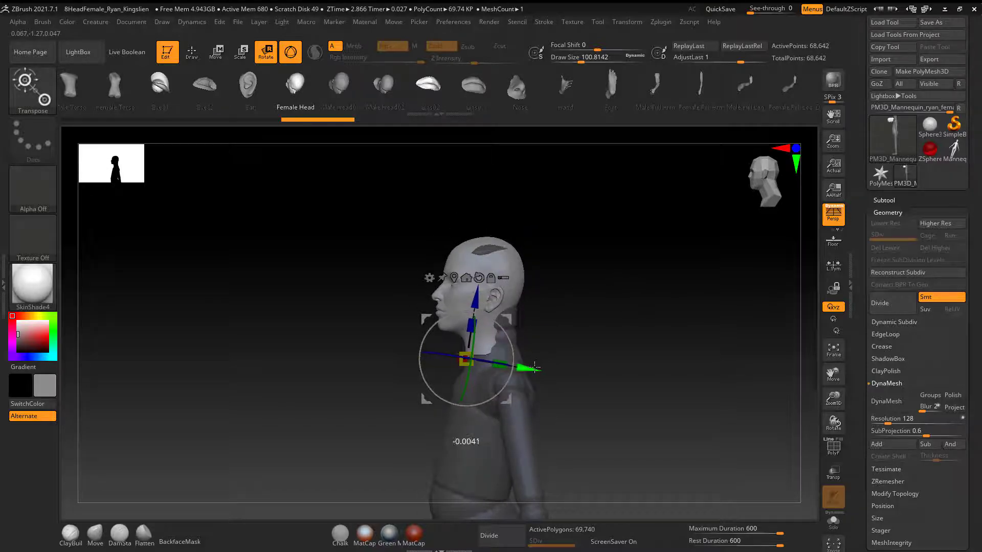
mouse_move(622, 303)
left_mouse_down()
mouse_move(567, 293)
mouse_move(631, 291)
left_mouse_up()
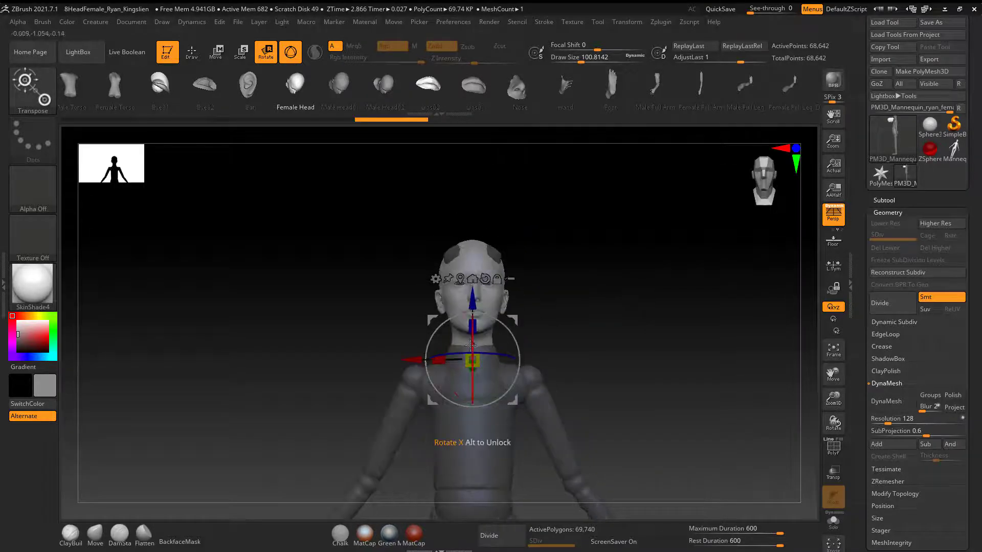
- Scale the female head to fit the mannequin's neck and return to Draw mode
left_click_drag(471, 350, 471, 350)
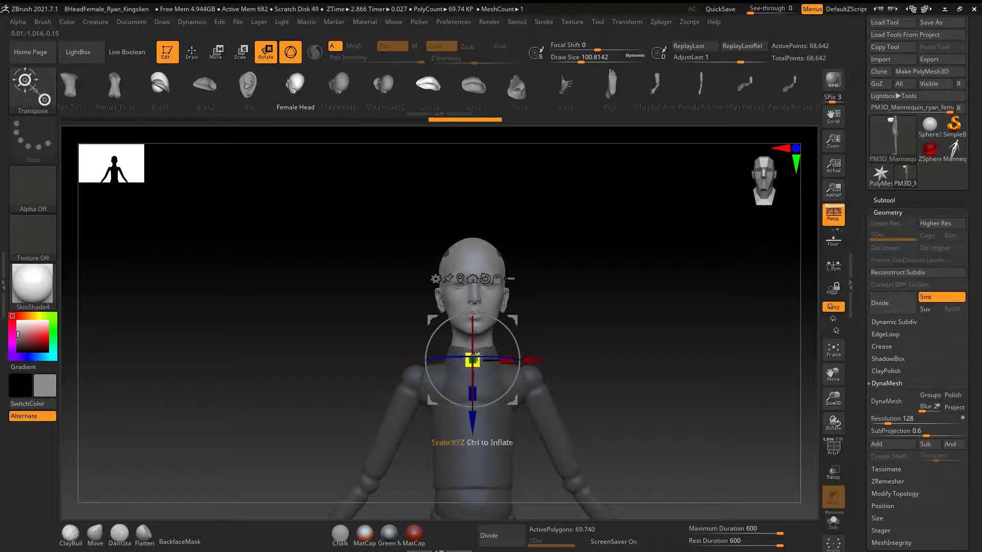
left_click_drag(476, 356, 477, 356)
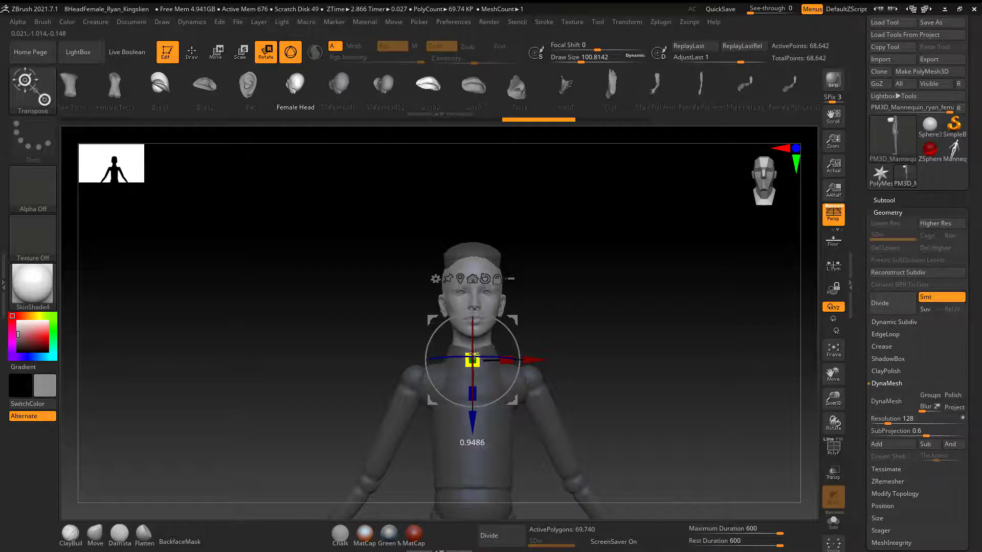
left_click_drag(474, 351, 474, 351)
mouse_move(588, 307)
left_mouse_down()
mouse_move(662, 296)
mouse_move(633, 322)
mouse_move(615, 285)
mouse_move(636, 296)
mouse_move(644, 355)
mouse_move(589, 287)
mouse_move(618, 296)
mouse_move(597, 320)
mouse_move(634, 307)
mouse_move(552, 285)
mouse_move(569, 306)
left_mouse_up()
key("q")
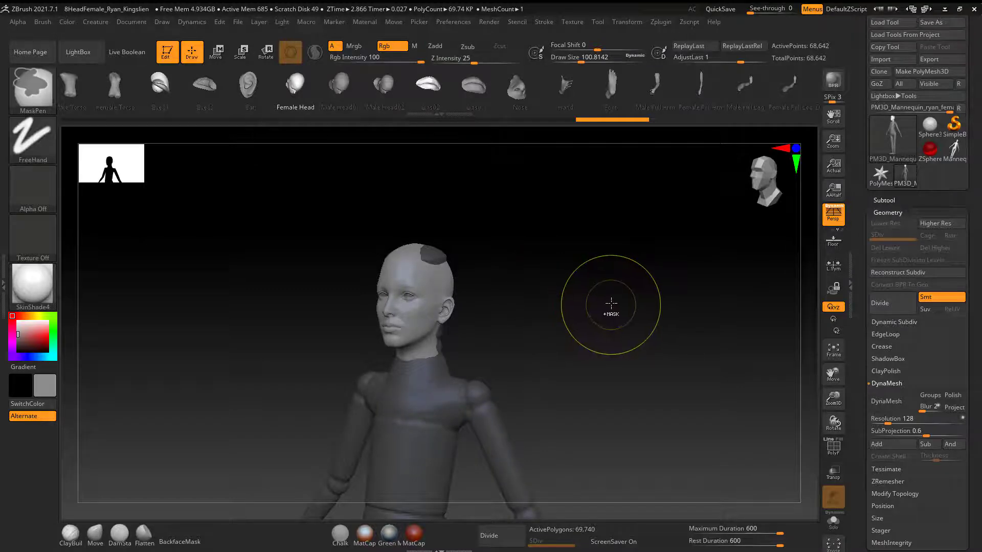
- Invert the mask so the inserted head is protected, and choose the Move brush
left_click(607, 305, "ctrl")
left_click_drag(587, 299, 583, 327, "alt")
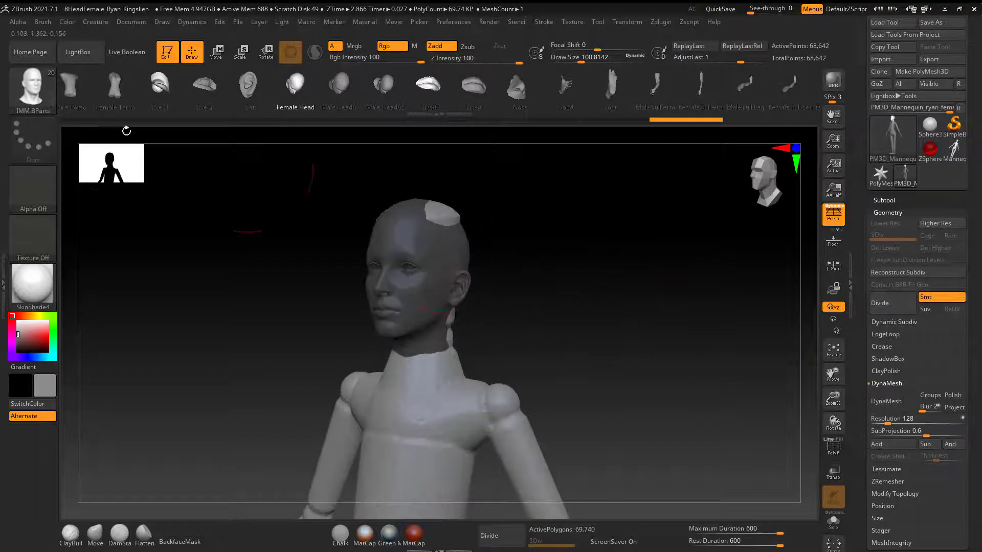
left_click(41, 93)
left_click(391, 106)
mouse_move(627, 228)
left_mouse_down("alt")
mouse_move(635, 260)
mouse_move(546, 210)
mouse_move(583, 278)
left_mouse_up("alt")
left_click_drag(510, 254, 489, 270)
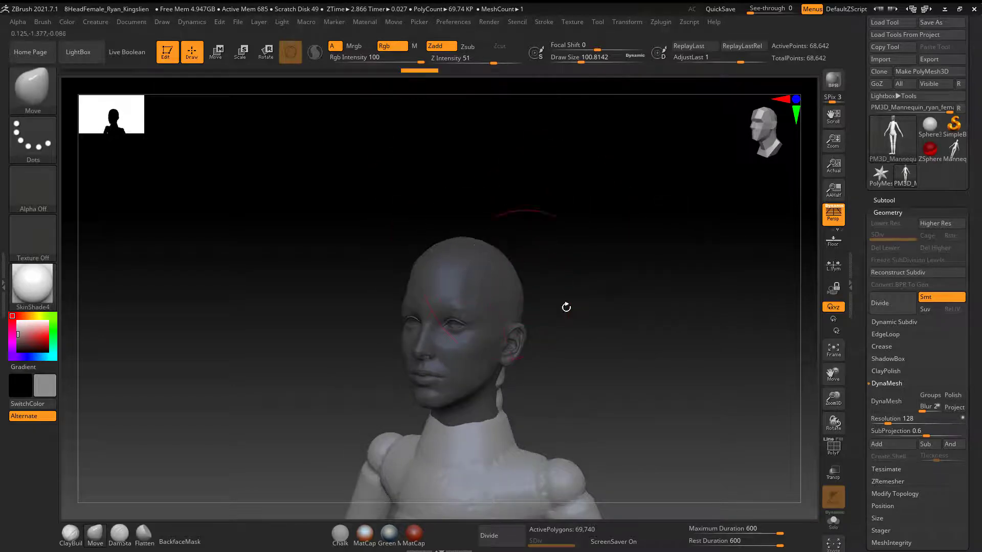
- Reduce the draw size to about 39 and push the mannequin's protruding neck geometry inside the inserted head's neck
left_click_drag(566, 307, 557, 327)
key("space")
mouse_move(565, 369)
left_mouse_down()
mouse_move(533, 375)
mouse_move(517, 386)
mouse_move(522, 392)
left_mouse_up()
left_click_drag(644, 391, 534, 407)
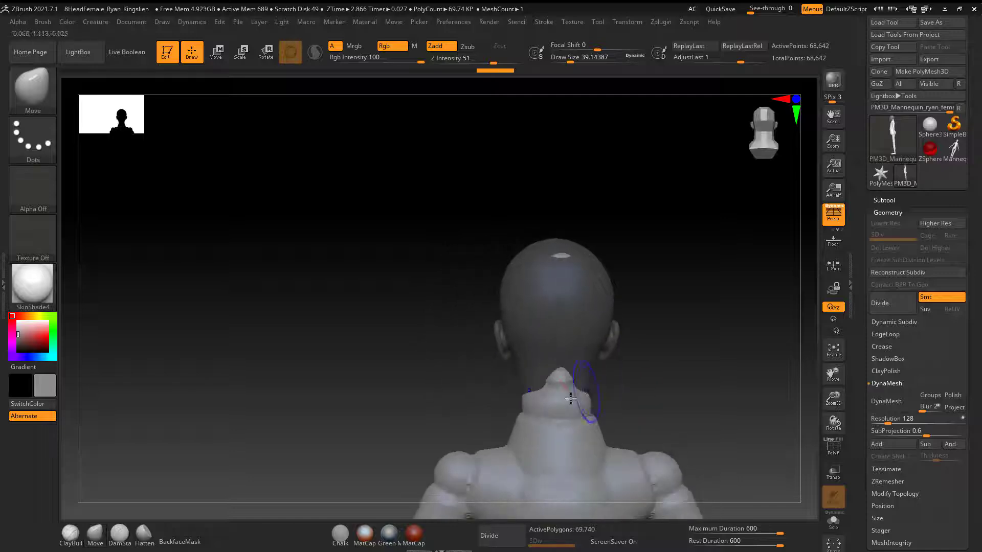
mouse_move(439, 384)
left_mouse_down()
mouse_move(522, 390)
mouse_move(547, 410)
left_mouse_up()
left_click_drag(683, 391, 604, 391)
left_click_drag(536, 398, 541, 414)
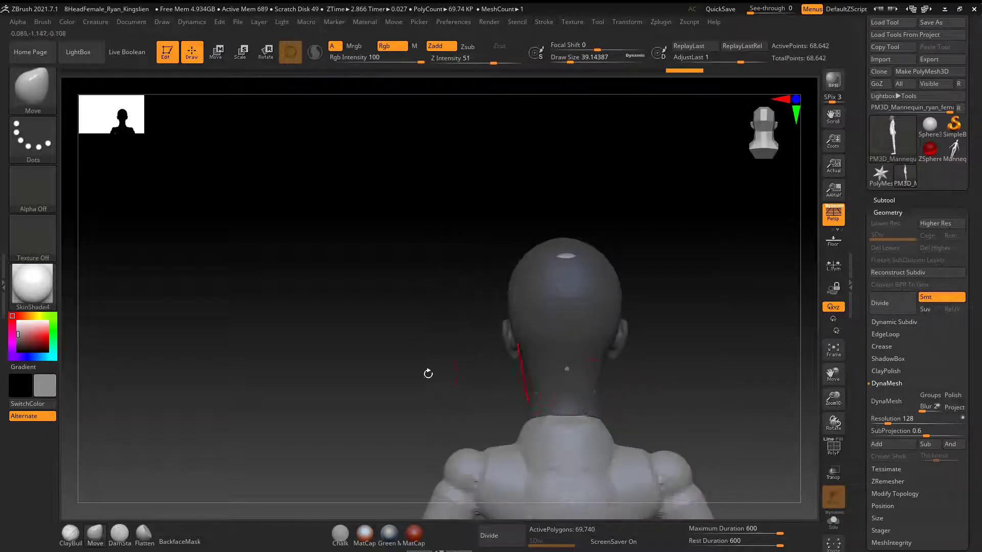
- Tuck the remaining sliver of the mannequin's old head inside the back of the inserted head's crown
mouse_move(427, 373)
left_mouse_down()
mouse_move(512, 382)
mouse_move(553, 375)
left_mouse_up()
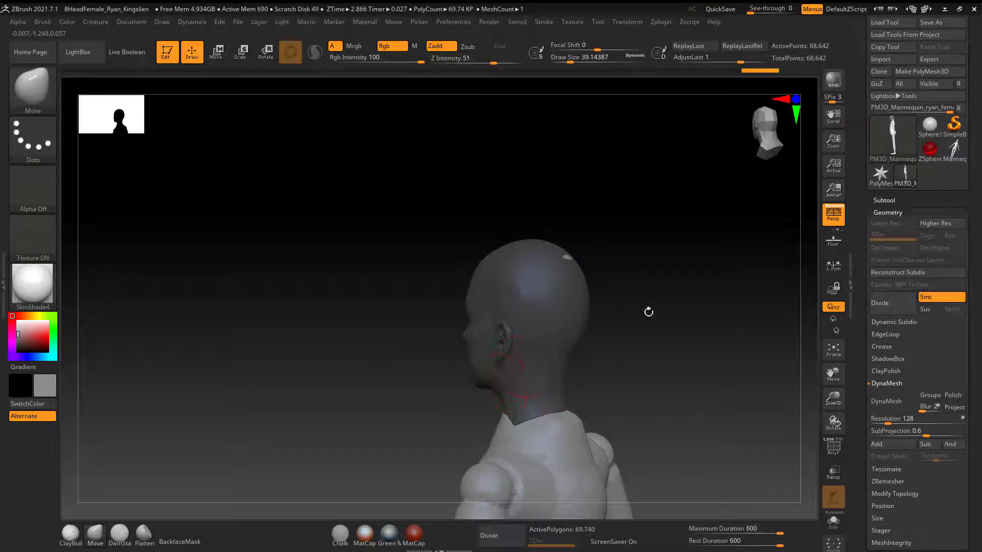
left_click_drag(648, 312, 682, 308)
left_click_drag(569, 254, 550, 271)
mouse_move(649, 275)
left_mouse_down()
mouse_move(658, 296)
mouse_move(629, 315)
mouse_move(679, 327)
mouse_move(596, 243)
mouse_move(618, 287)
mouse_move(828, 276)
left_mouse_up()
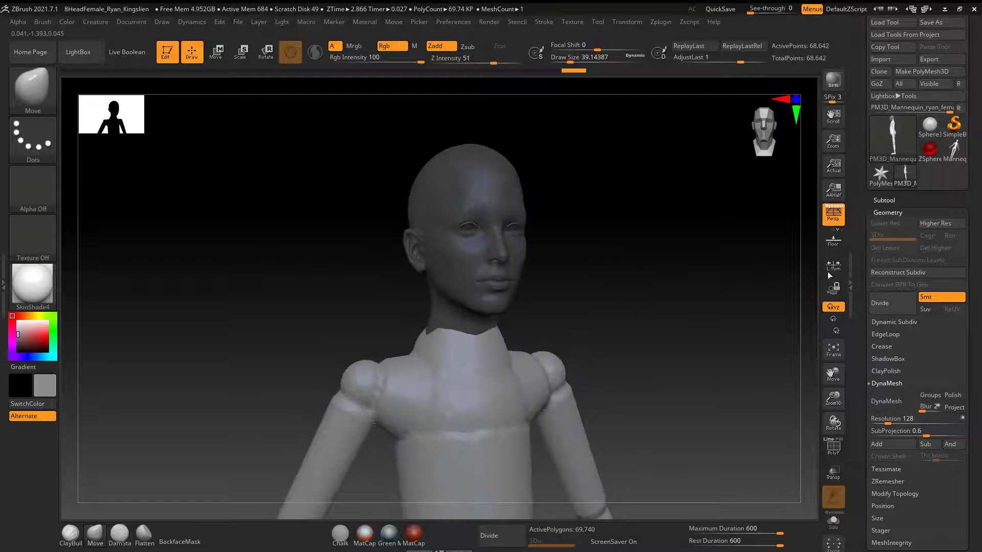
- Clear the mask from the model in preparation for DynaMesh
left_click_drag(758, 368, 777, 387)
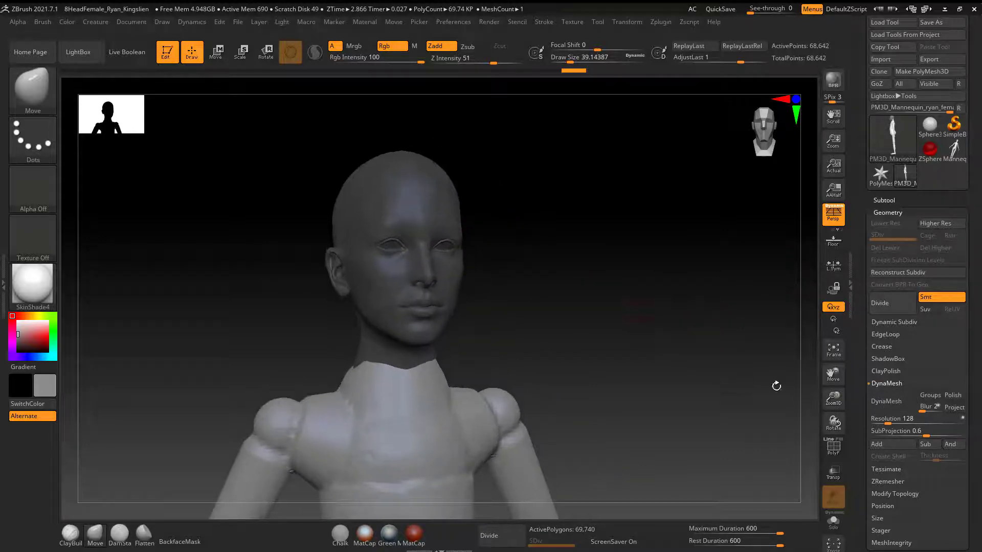
left_click(906, 410)
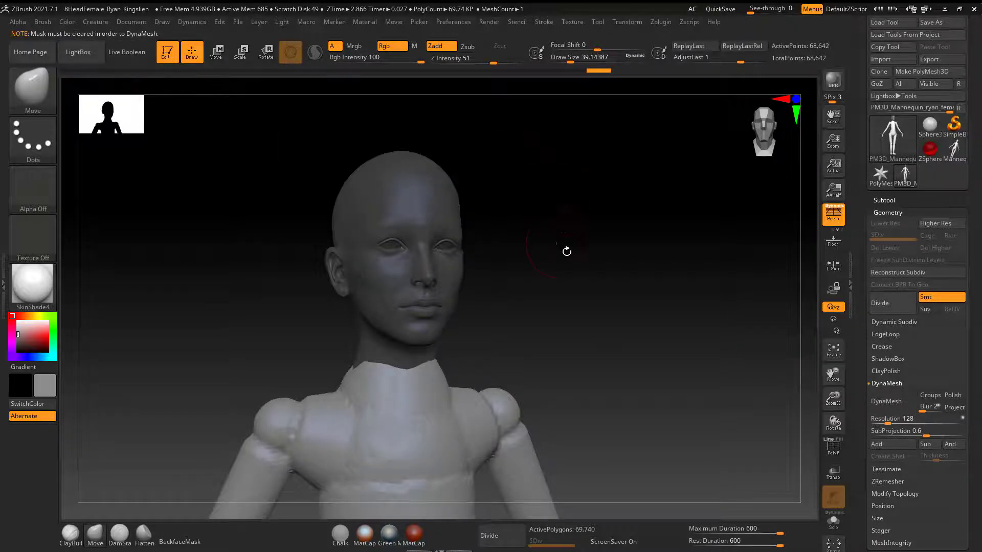
mouse_move(562, 219)
left_mouse_down("ctrl")
mouse_move(602, 256)
mouse_move(553, 294)
mouse_move(602, 327)
mouse_move(634, 332)
left_mouse_up("ctrl")
- Try to DynaMesh the combined figure at resolution 128, then undo it
left_click(887, 401)
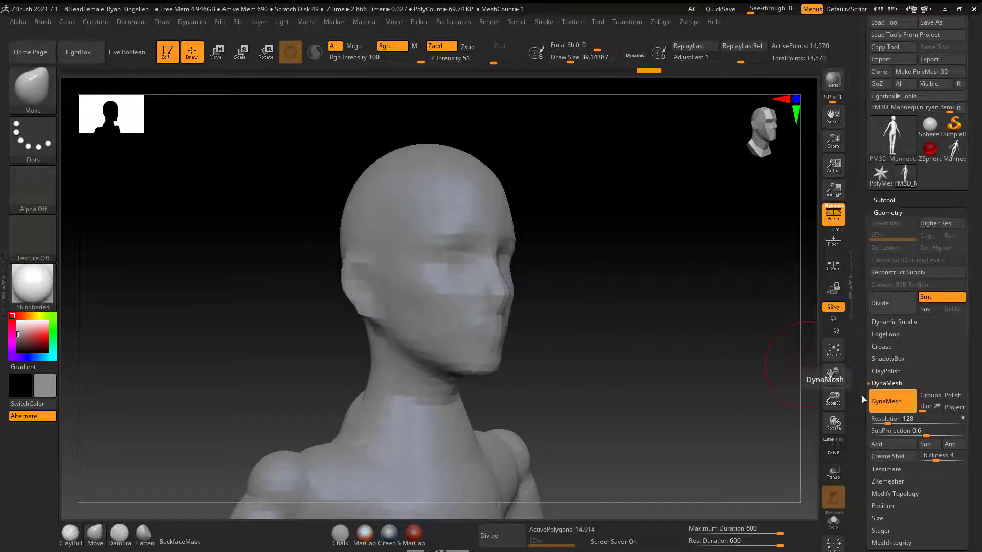
left_click_drag(616, 322, 573, 297, "alt")
key("ctrl+z")
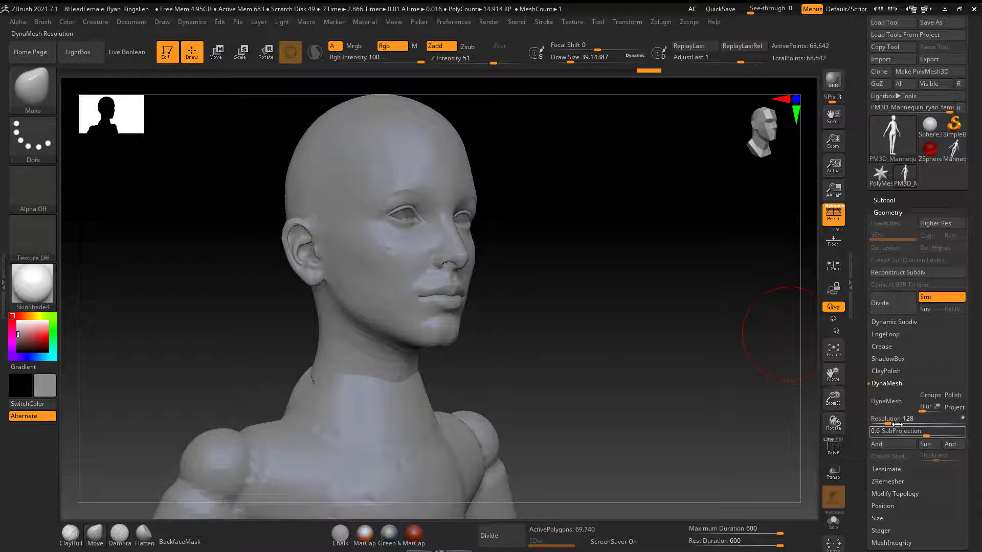
- Set the DynaMesh resolution to 808 and merge the head and mannequin with DynaMesh
left_click_drag(896, 422, 913, 423)
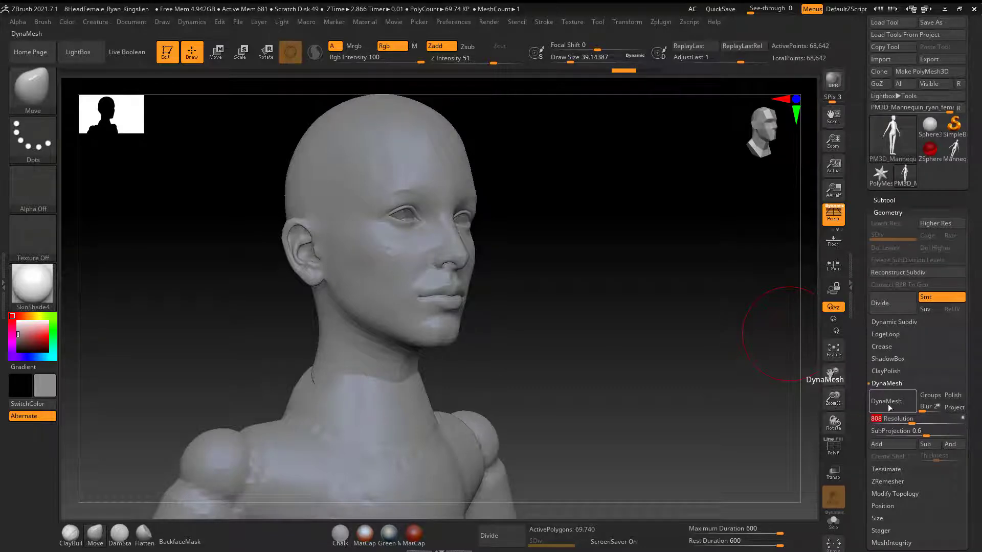
left_click(887, 403)
mouse_move(582, 321)
left_mouse_down()
mouse_move(592, 317)
mouse_move(569, 373)
mouse_move(578, 378)
left_mouse_up()
- Smooth the seam around the neck where the head joins the mannequin's body
left_click_drag(399, 411, 367, 406, "shift")
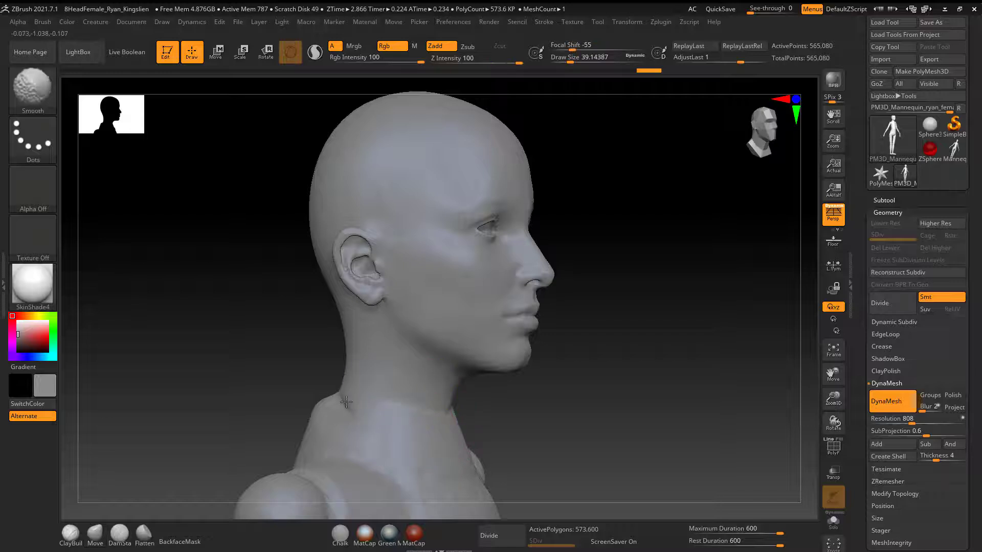
left_click_drag(645, 367, 541, 409)
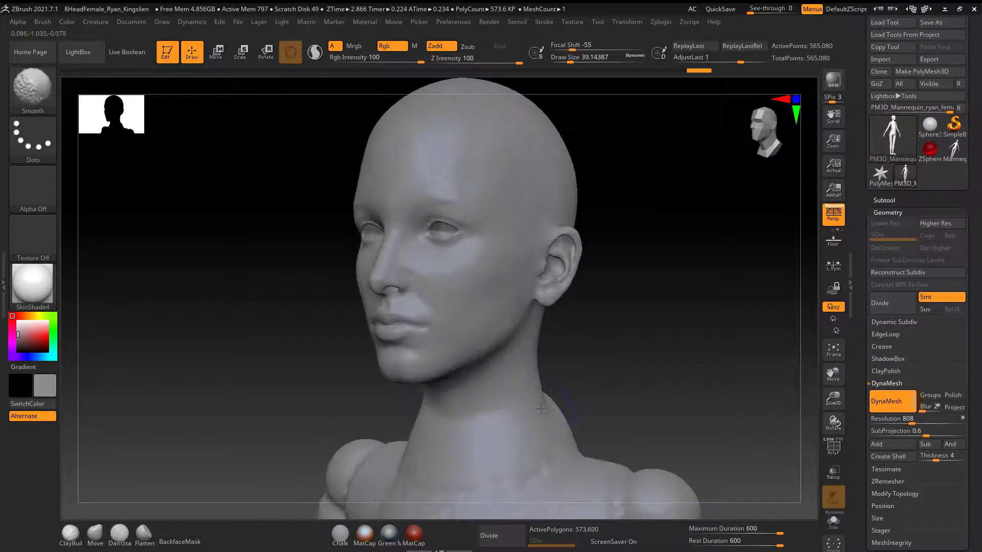
left_click_drag(715, 376, 623, 374)
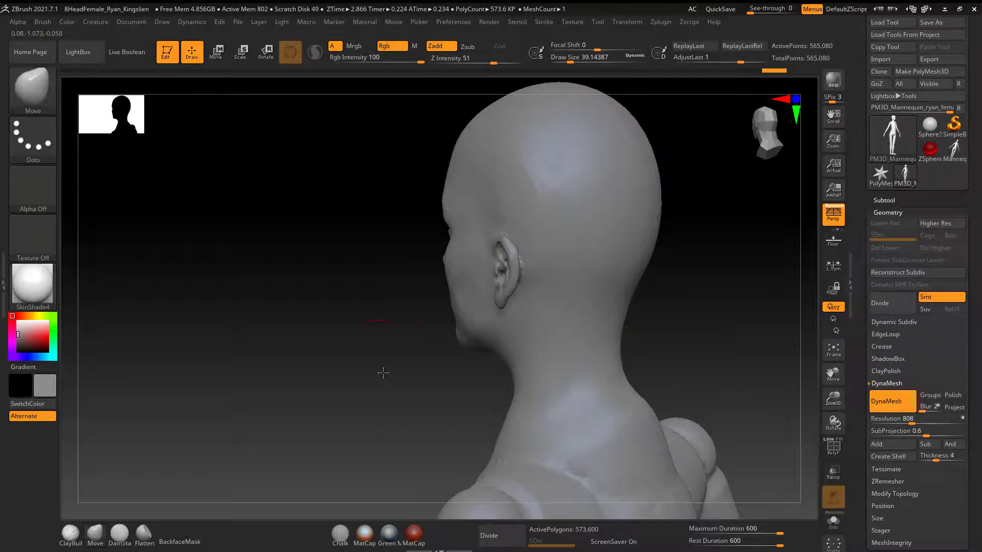
left_click_drag(382, 373, 404, 370)
mouse_move(375, 402)
left_mouse_down("alt")
mouse_move(326, 298)
mouse_move(281, 271)
mouse_move(318, 314)
mouse_move(375, 318)
mouse_move(358, 283)
mouse_move(592, 263)
mouse_move(611, 288)
mouse_move(621, 277)
mouse_move(592, 254)
mouse_move(601, 237)
mouse_move(589, 246)
mouse_move(605, 294)
mouse_move(640, 282)
mouse_move(602, 309)
mouse_move(622, 320)
mouse_move(488, 249)
left_mouse_up("alt")
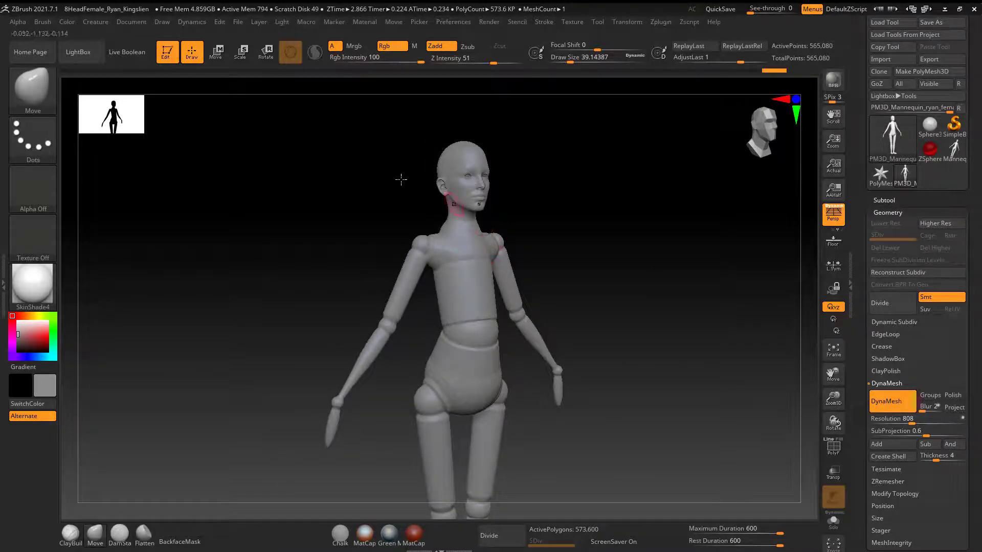
key("b")
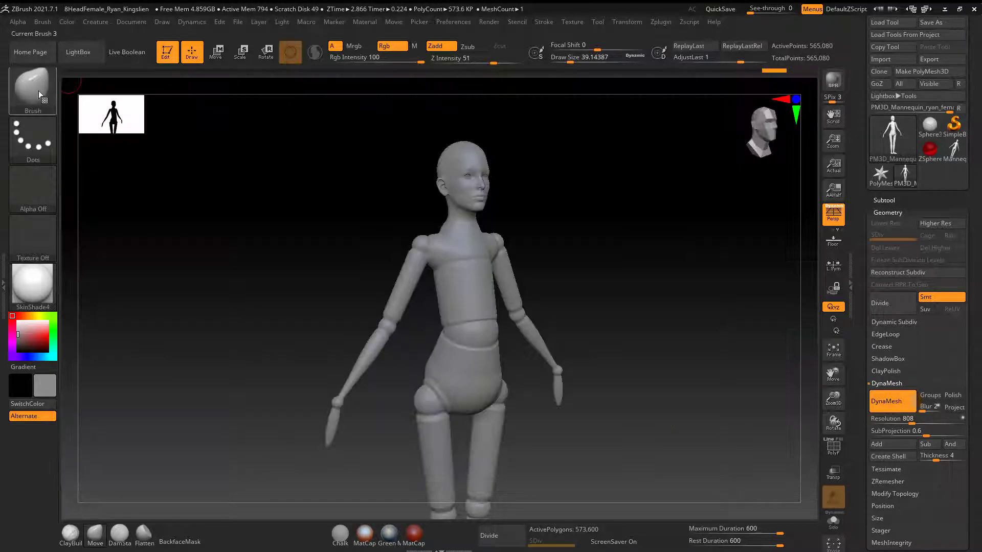
left_click(39, 90)
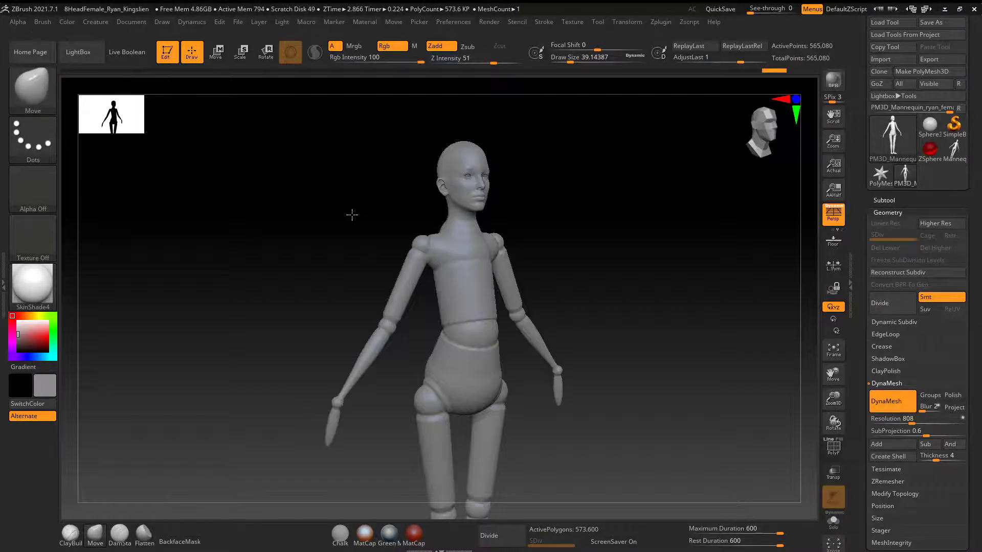
left_click_drag(351, 214, 397, 230)
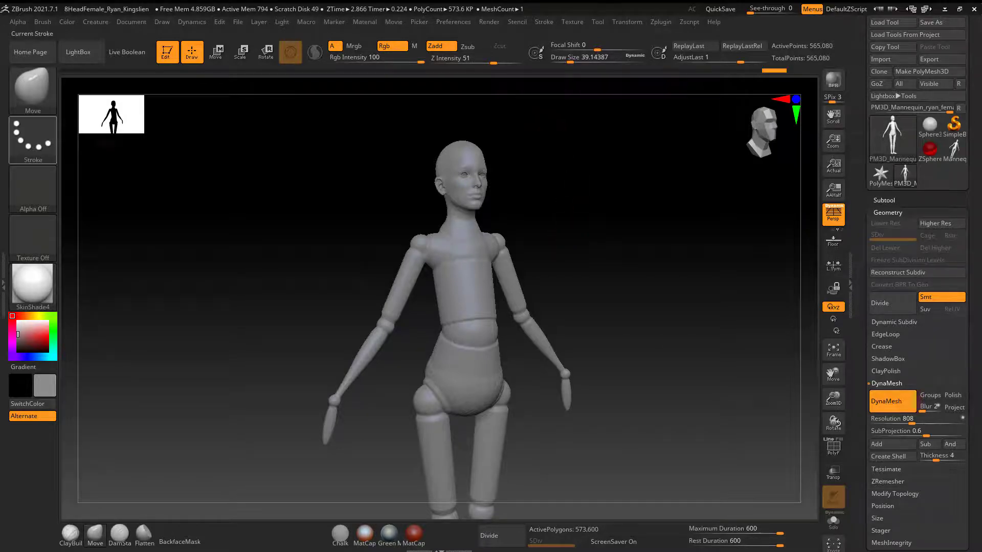
- Switch to the Notepad note and review the listed starting methods, from importing from other software to Mannequin
mouse_move(0, 205)
left_mouse_down()
mouse_move(123, 196)
mouse_move(290, 131)
left_mouse_up()
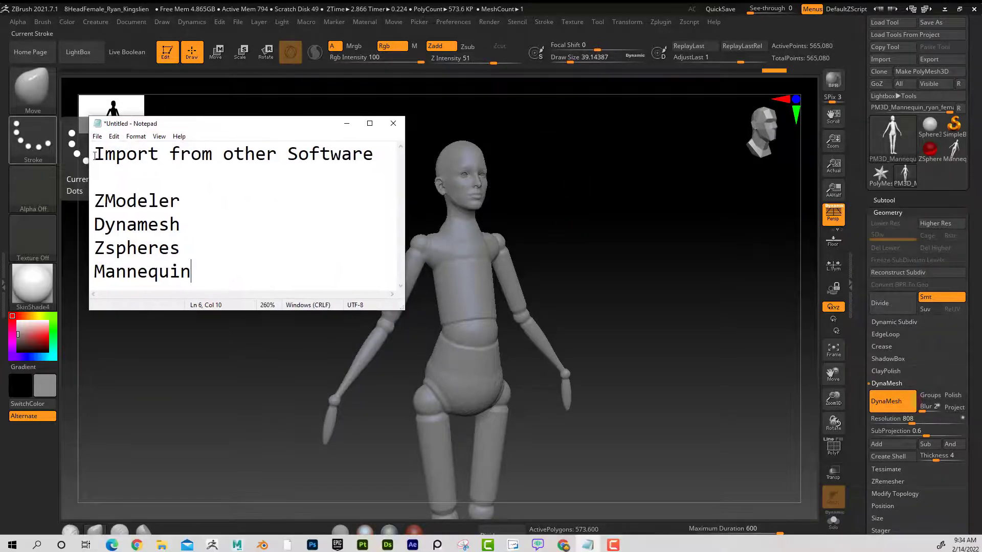
left_click_drag(95, 156, 321, 164)
left_click(346, 156)
left_click_drag(95, 201, 180, 202)
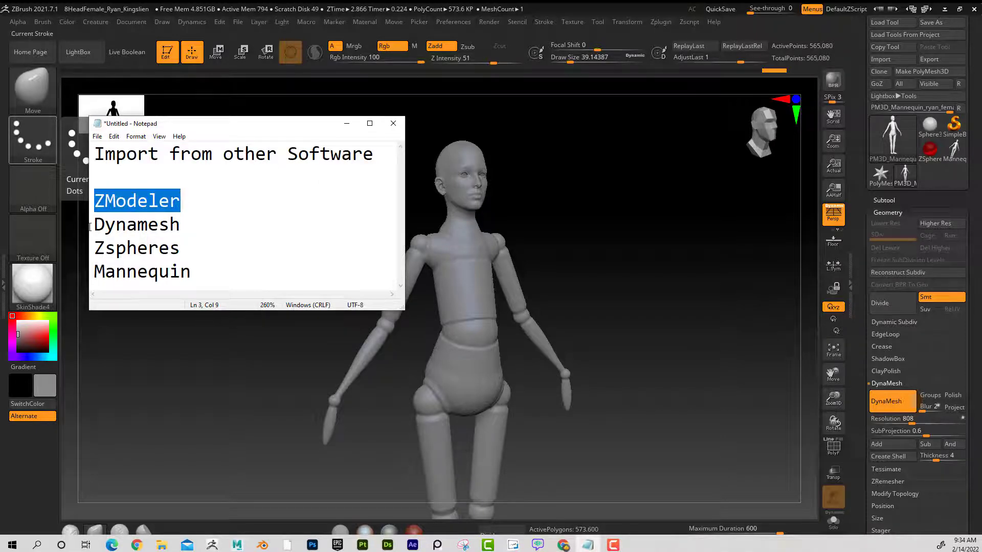
left_click_drag(89, 227, 207, 225)
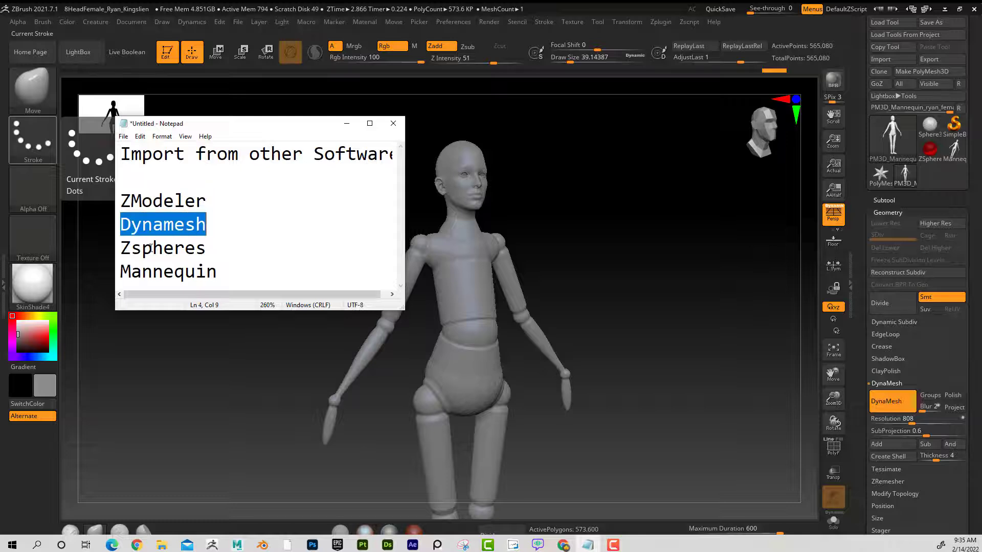
left_click_drag(231, 123, 158, 68)
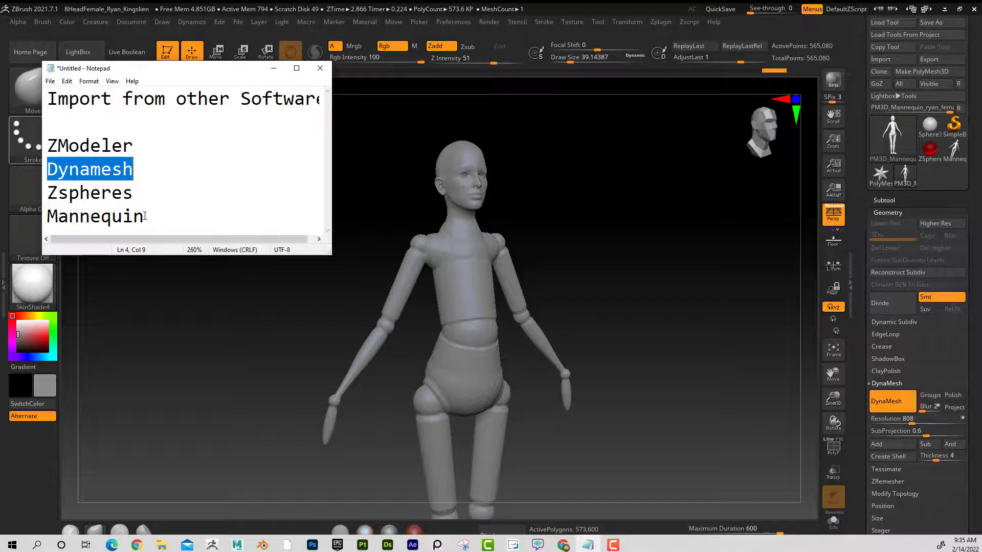
left_click(185, 229)
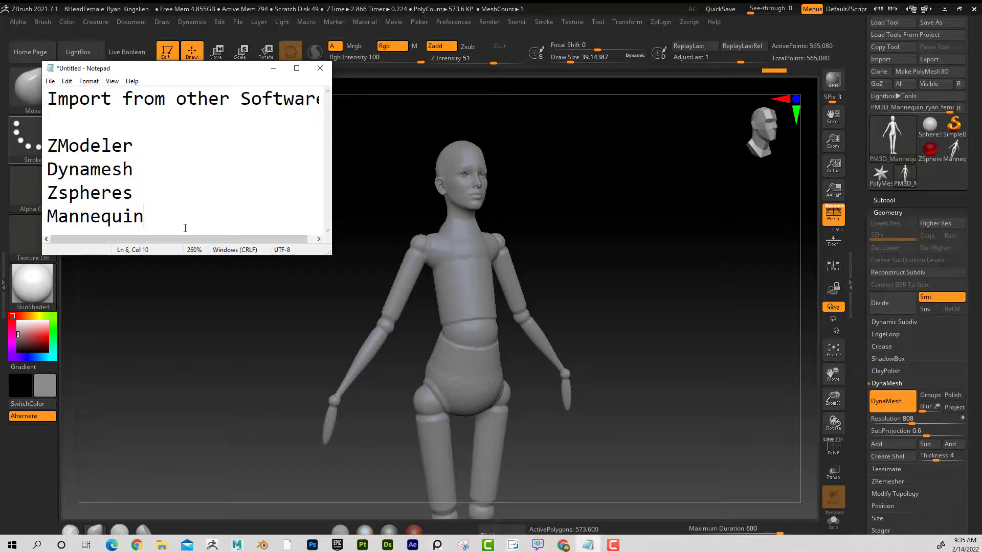